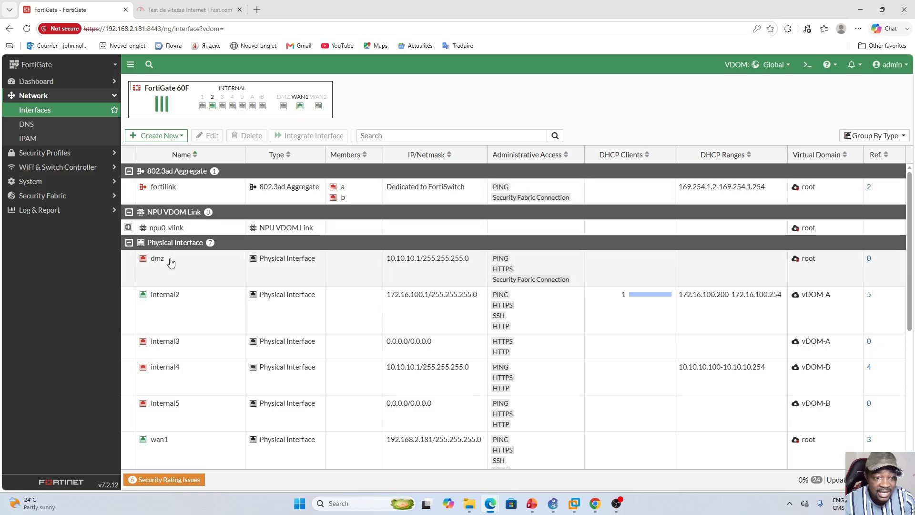
- Look over the network interfaces and open the system's list of virtual domains
scroll(170, 263, down, 2)
scroll(171, 262, up, 2)
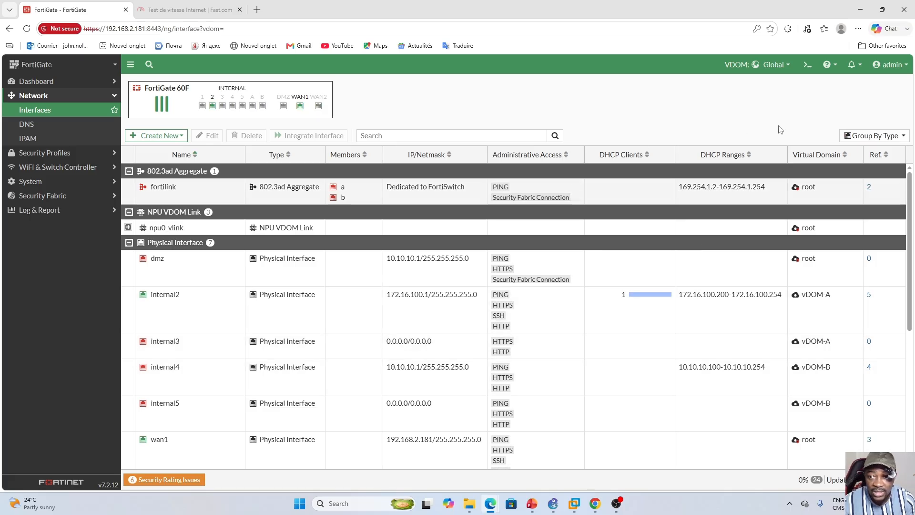
click(60, 184)
click(31, 154)
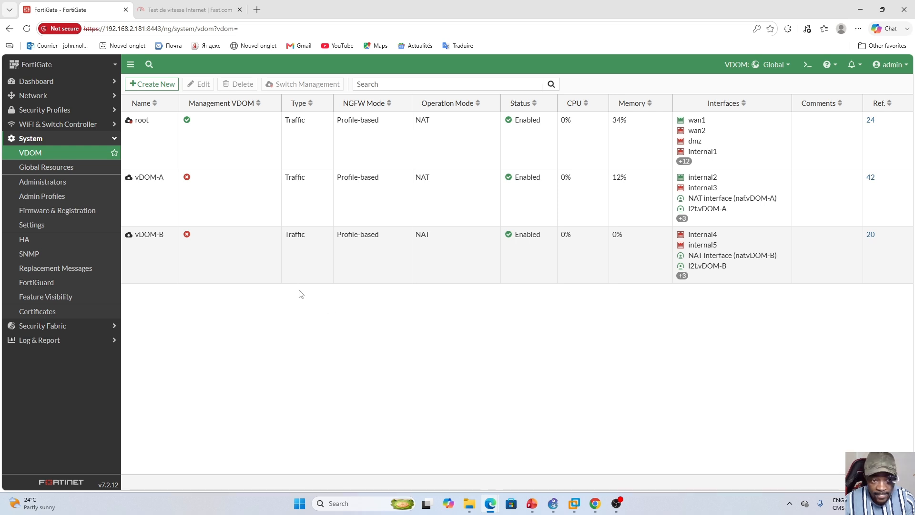
- Examine the vDOM-A and vDOM-B entries in the virtual domain list, including their names
click(237, 209)
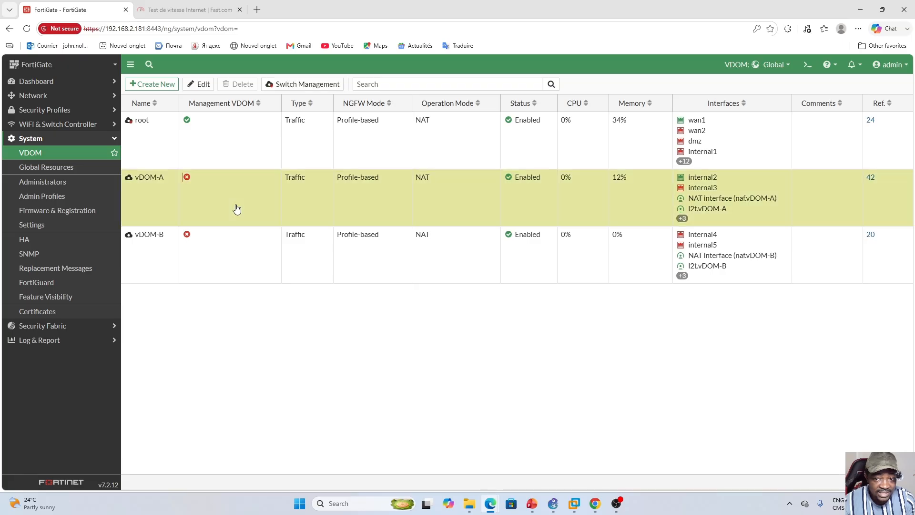
click(250, 265)
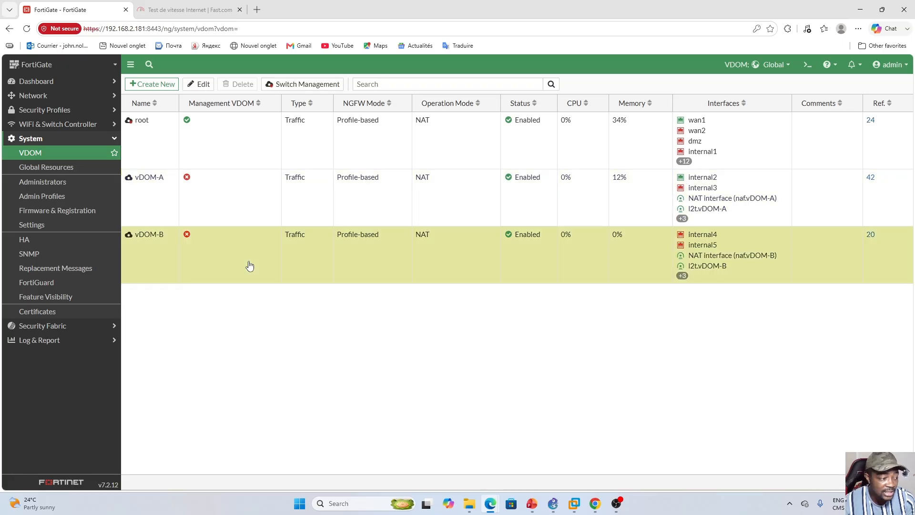
click(225, 197)
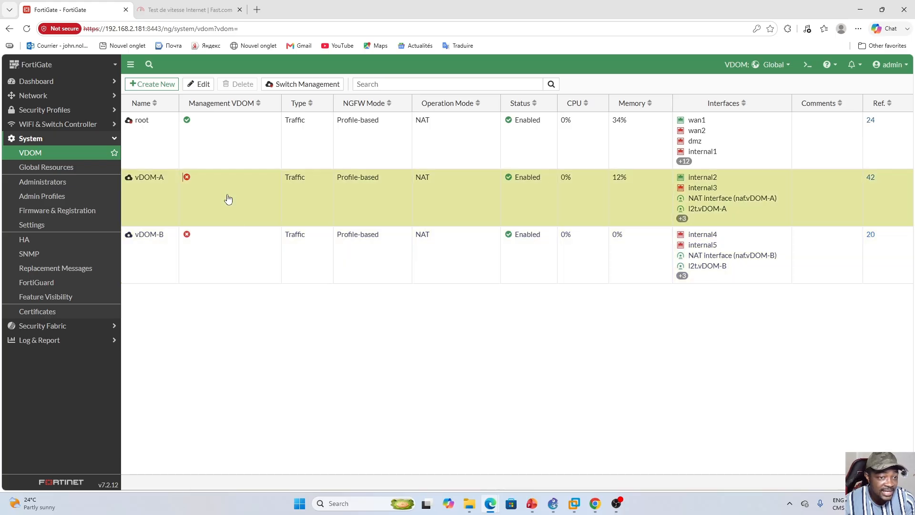
click(236, 248)
click(241, 216)
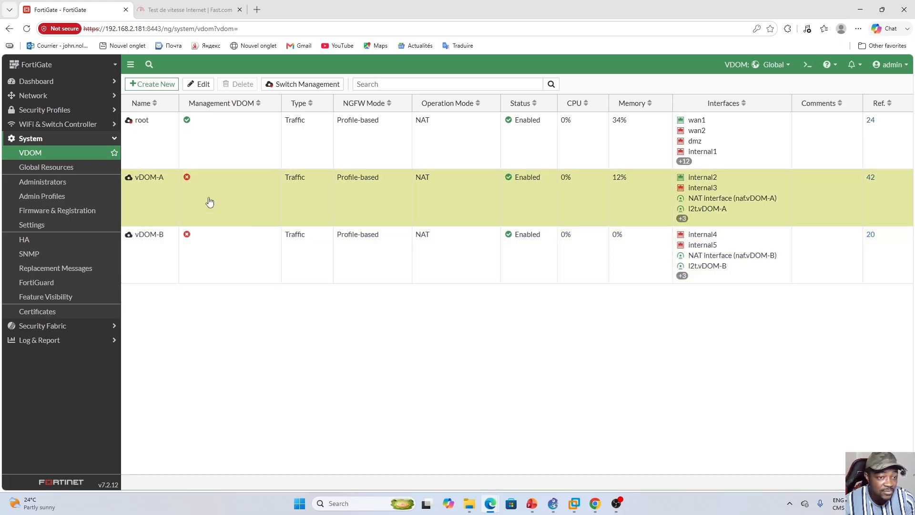
mouse_move(149, 181)
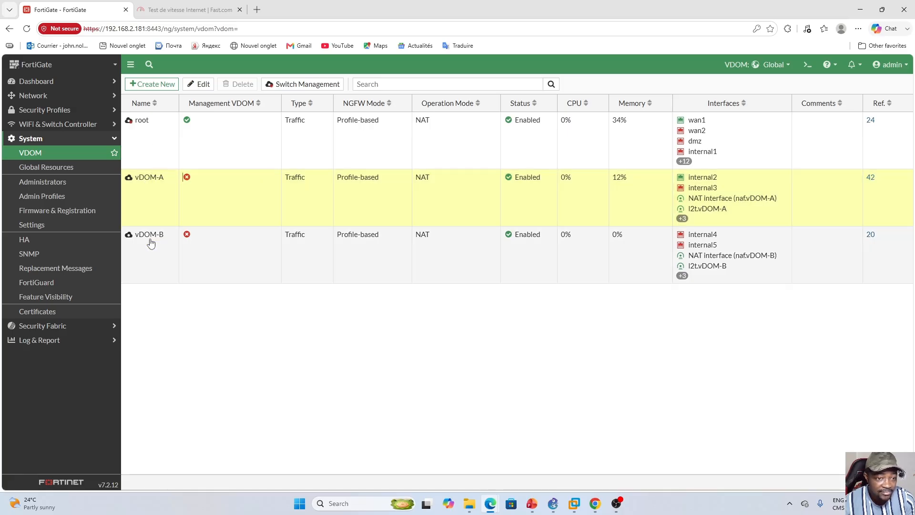
click(174, 251)
click(212, 206)
click(217, 243)
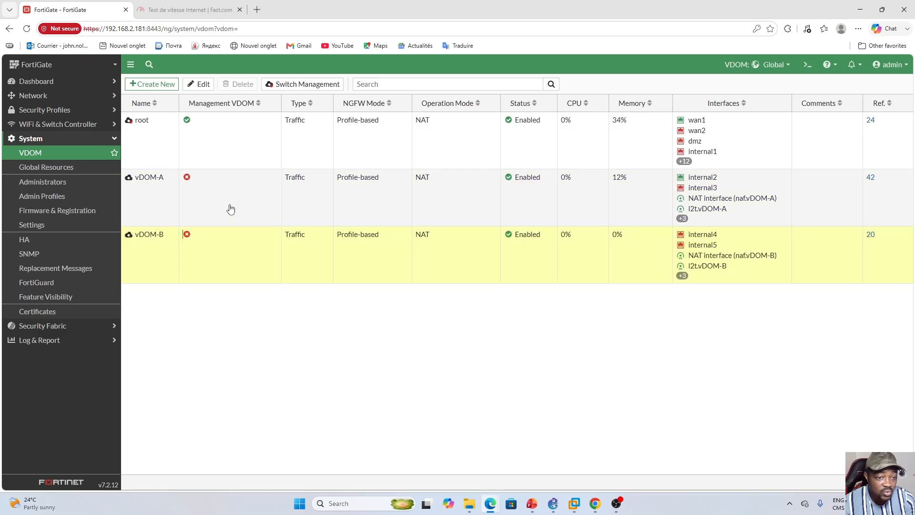
click(231, 208)
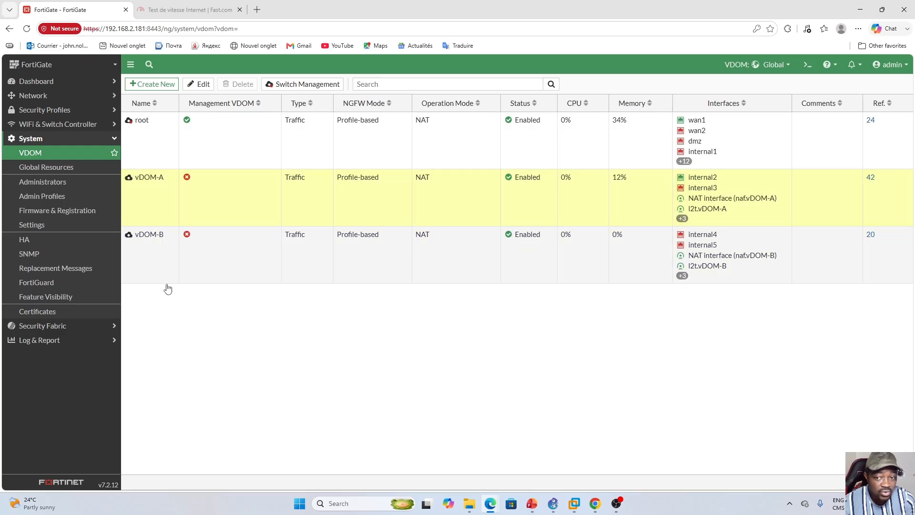
click(216, 262)
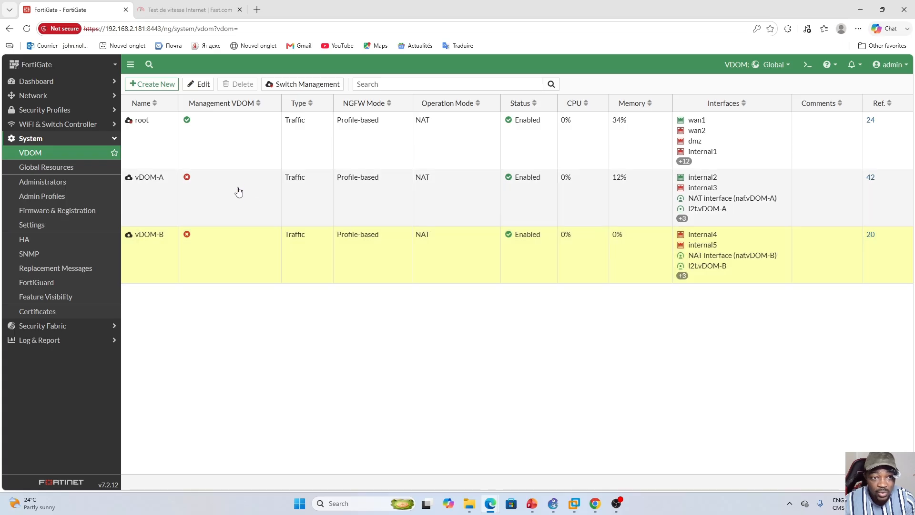
- Open vDOM-A's settings to check whether its name can be edited, and return to the virtual domain list
click(219, 198)
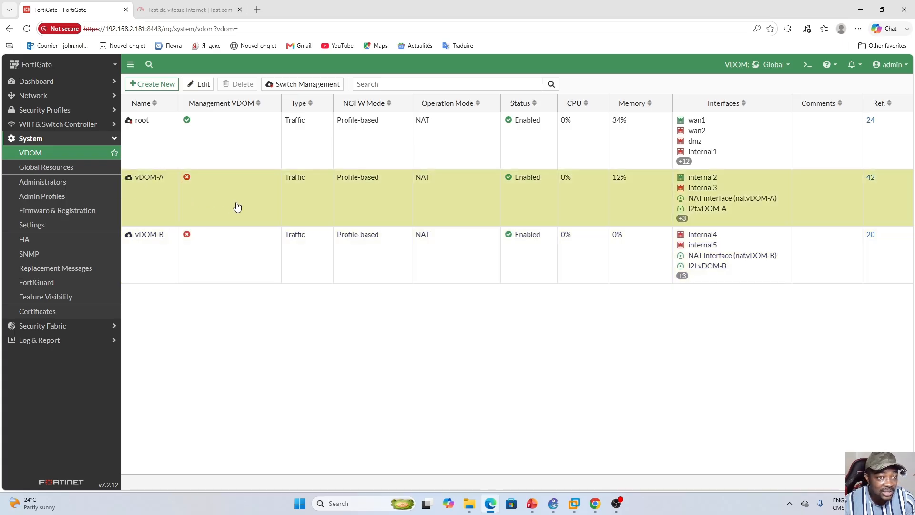
click(196, 84)
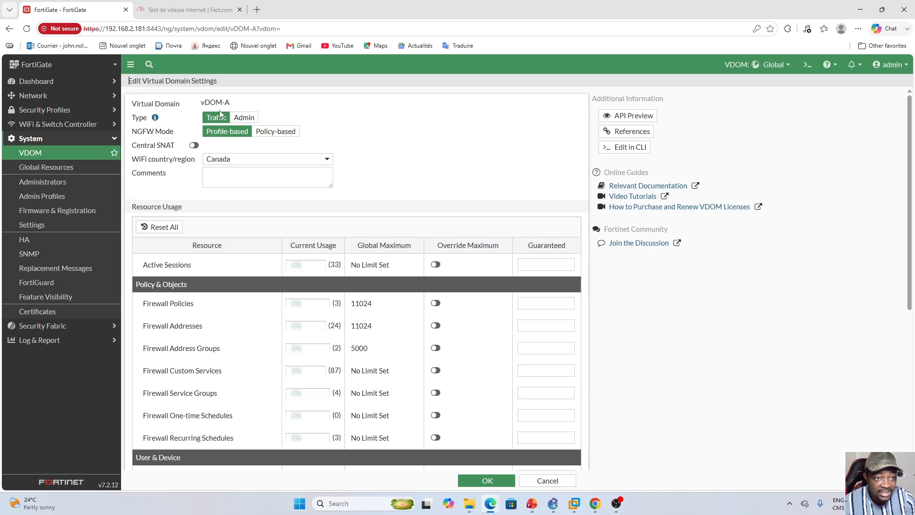
drag(200, 102, 236, 104)
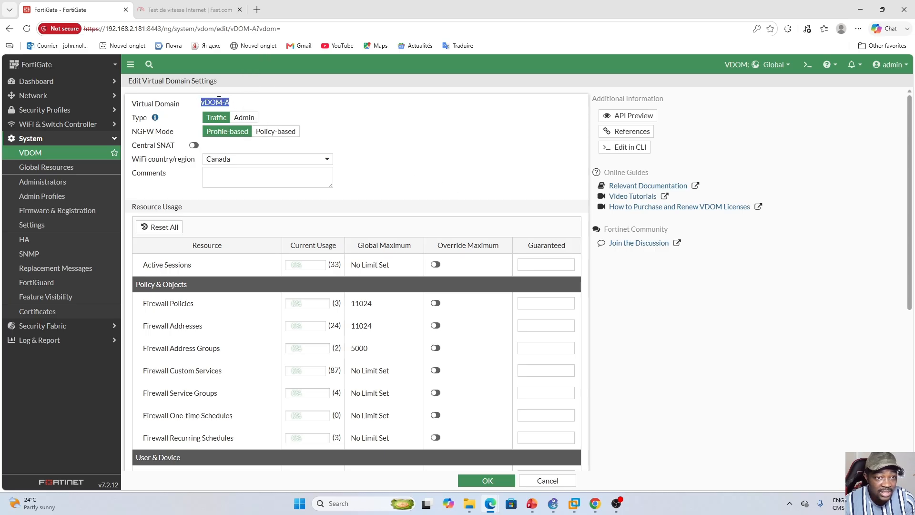
click(205, 105)
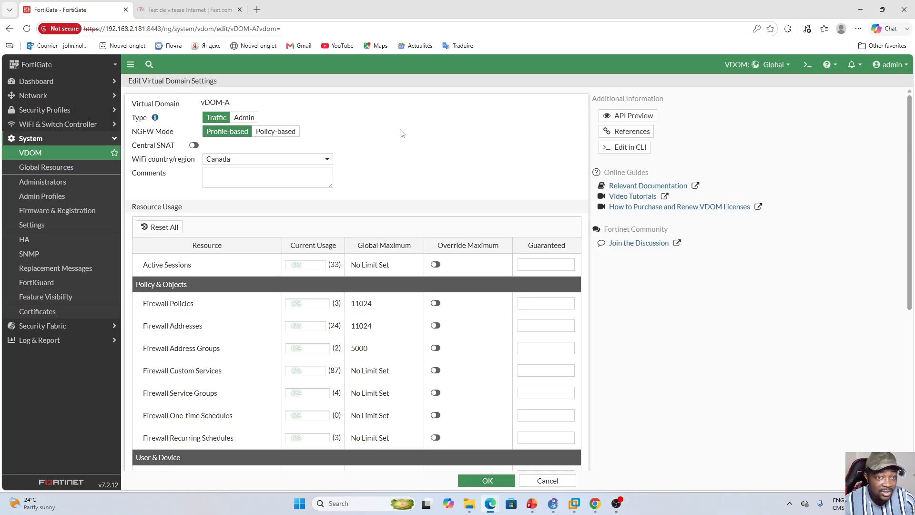
scroll(646, 342, down, 5)
scroll(662, 397, up, 5)
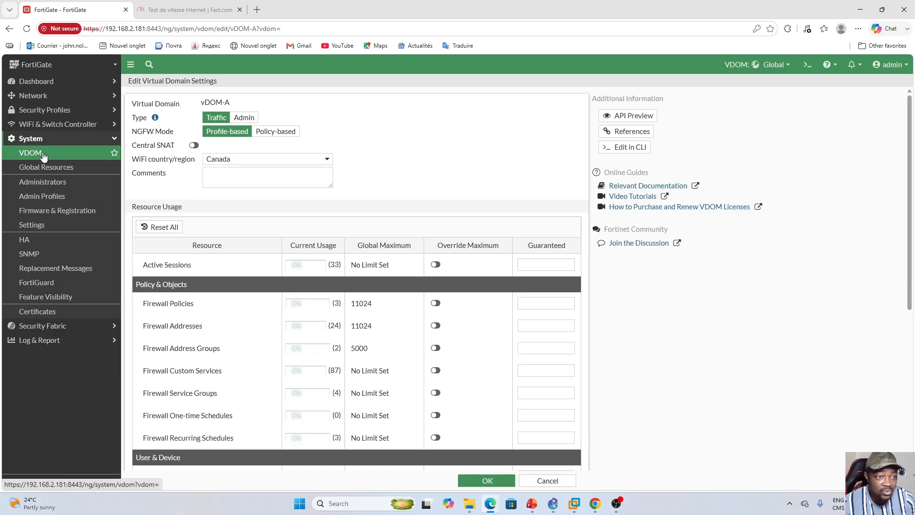
click(44, 156)
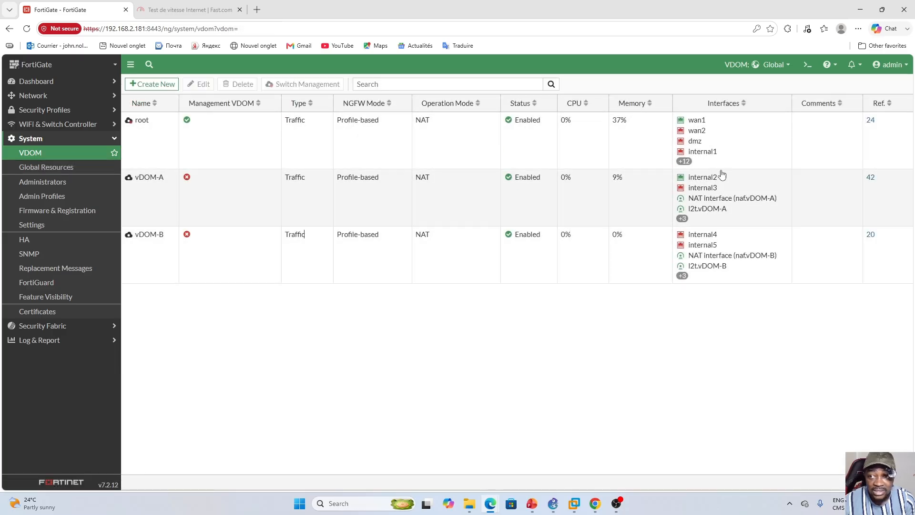
- Back up the system configuration to the local PC with Global scope and FortiOS file format
click(903, 70)
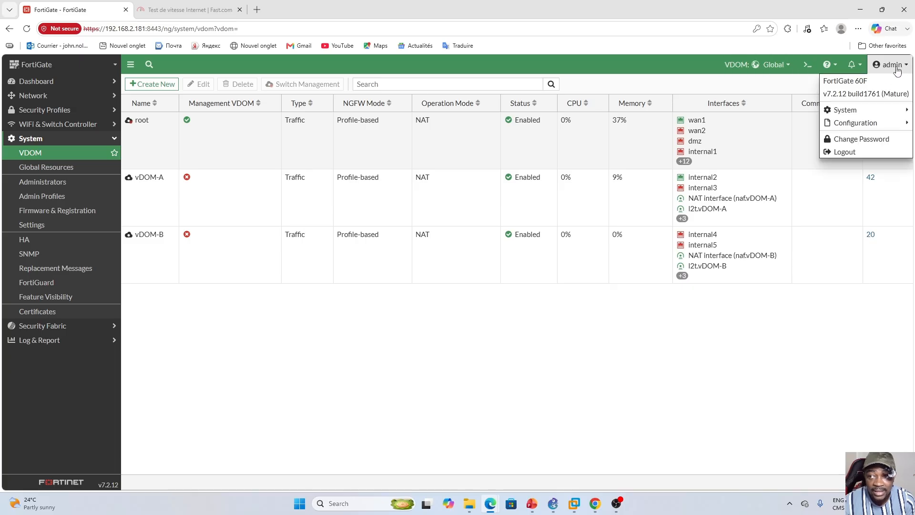
mouse_move(846, 125)
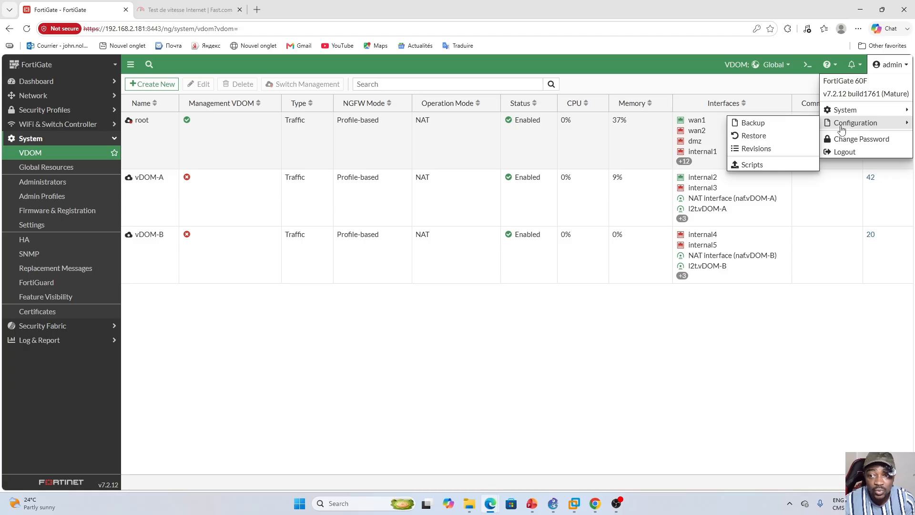
click(754, 123)
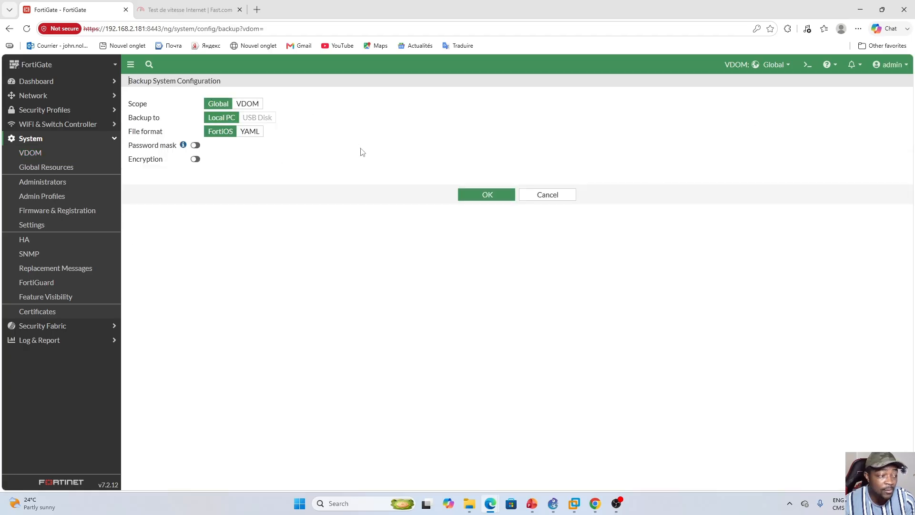
click(489, 198)
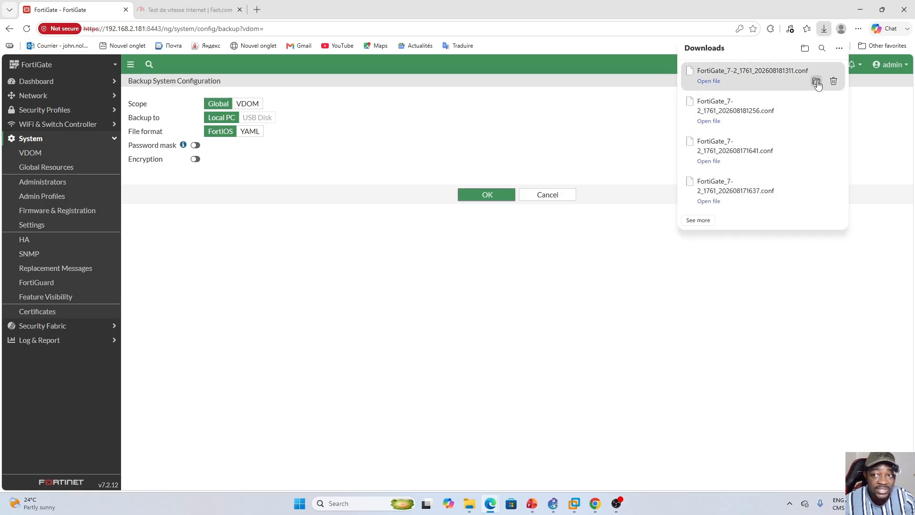
- Open the downloaded backup FortiGate_7-2_1761_202608181311.conf in Notepad, making Notepad the default for .conf files
click(708, 82)
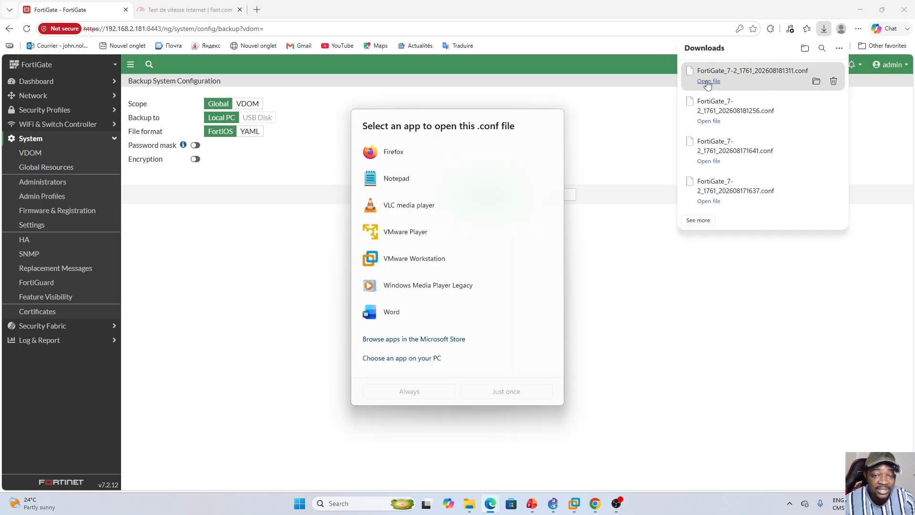
click(411, 181)
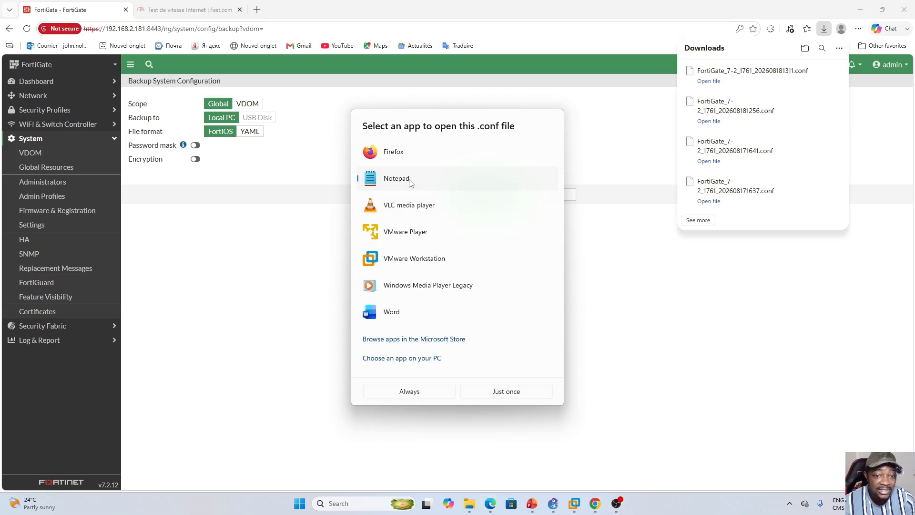
click(416, 392)
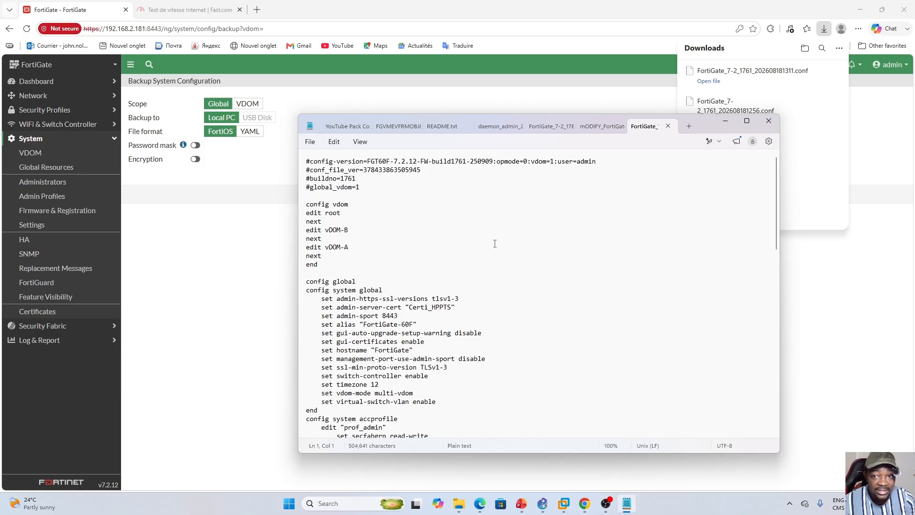
- Examine the vDOM-B and vDOM-A names in the config vdom block of the backup file
click(536, 307)
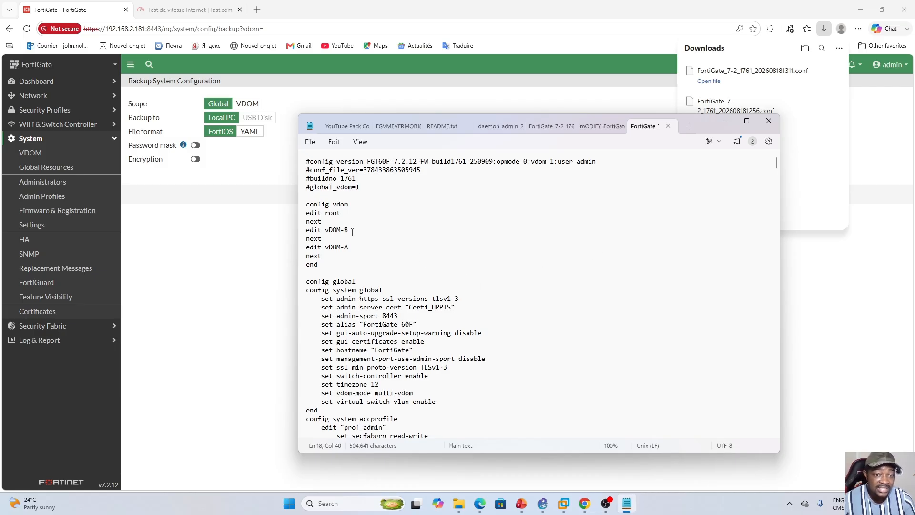
drag(352, 232, 328, 230)
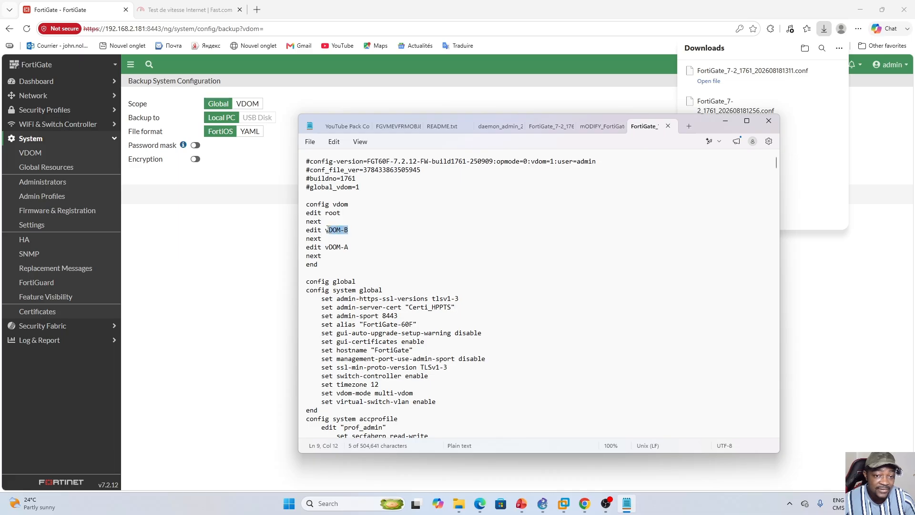
click(350, 249)
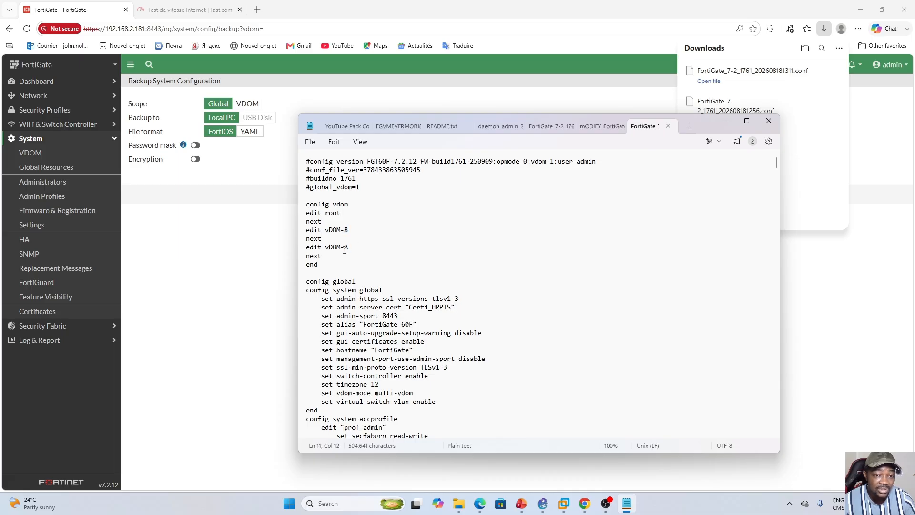
click(488, 267)
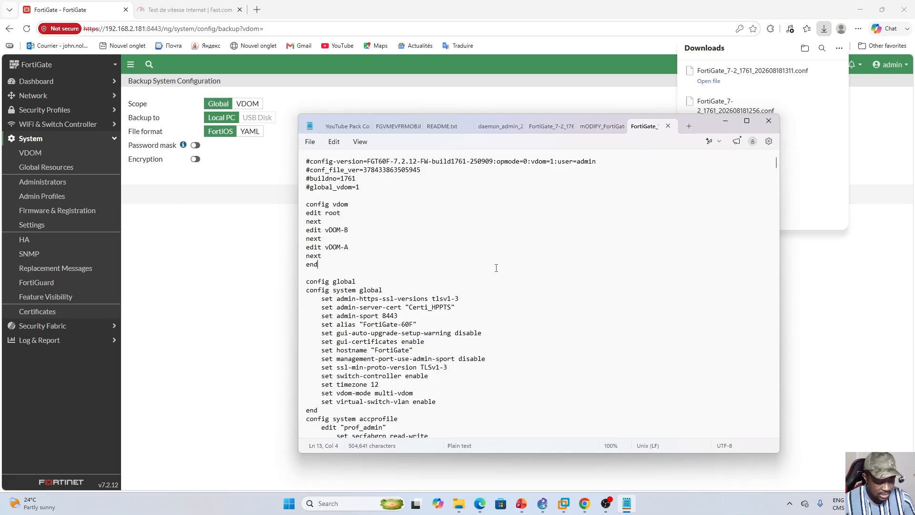
key(ctrl+f)
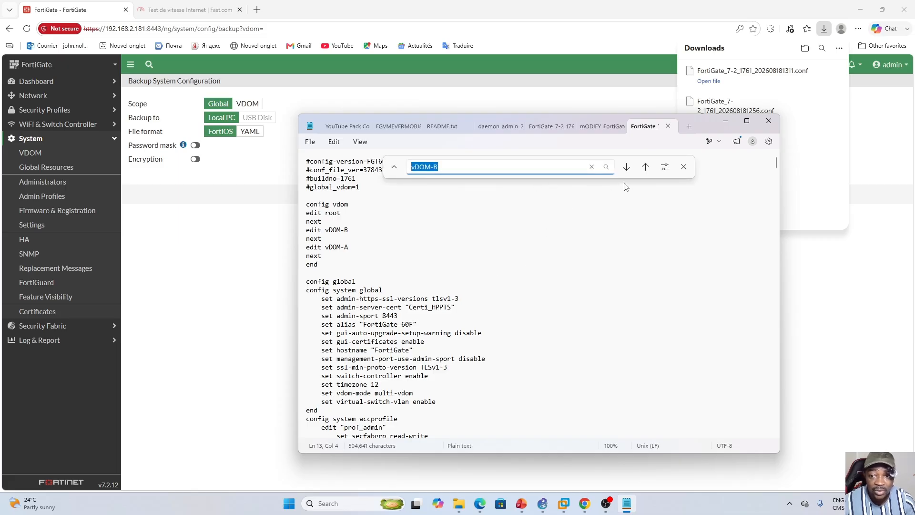
click(601, 195)
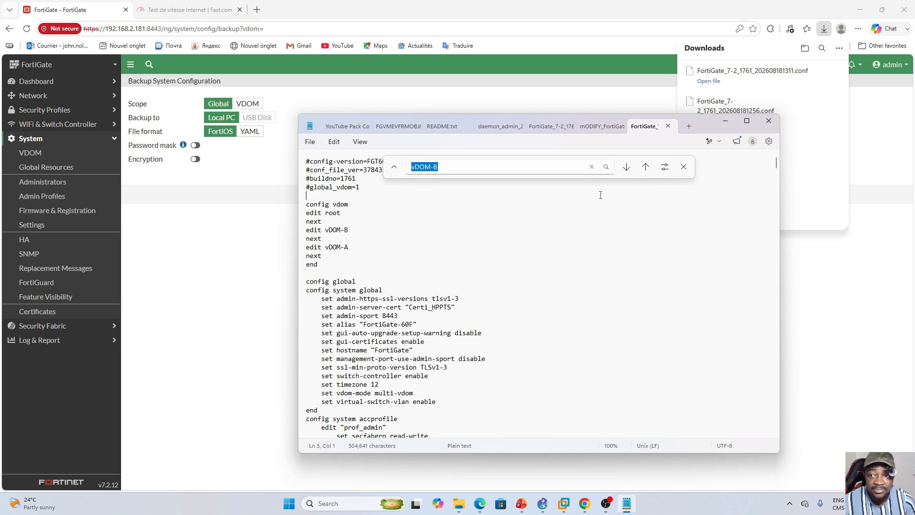
click(684, 167)
- Open find and replace in the backup file, with vDOM-B as search text and FABRIKAM as replacement
click(334, 142)
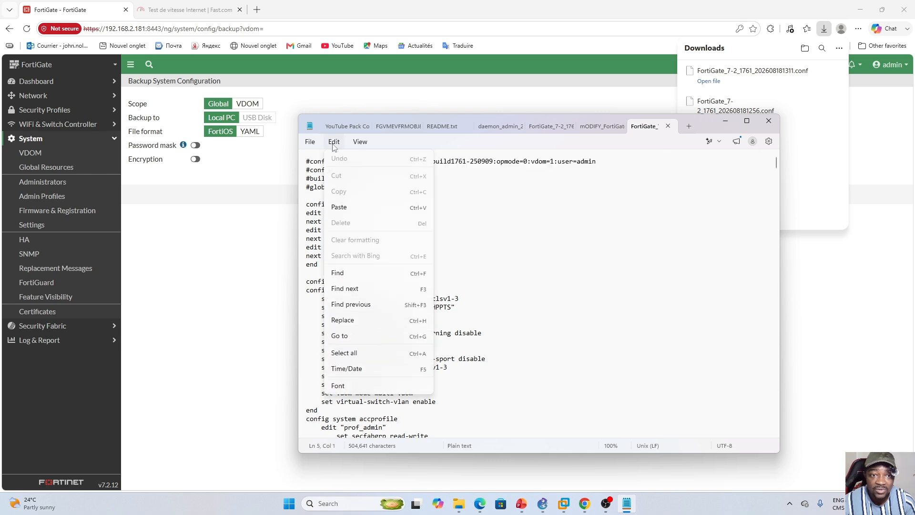
click(342, 321)
click(445, 167)
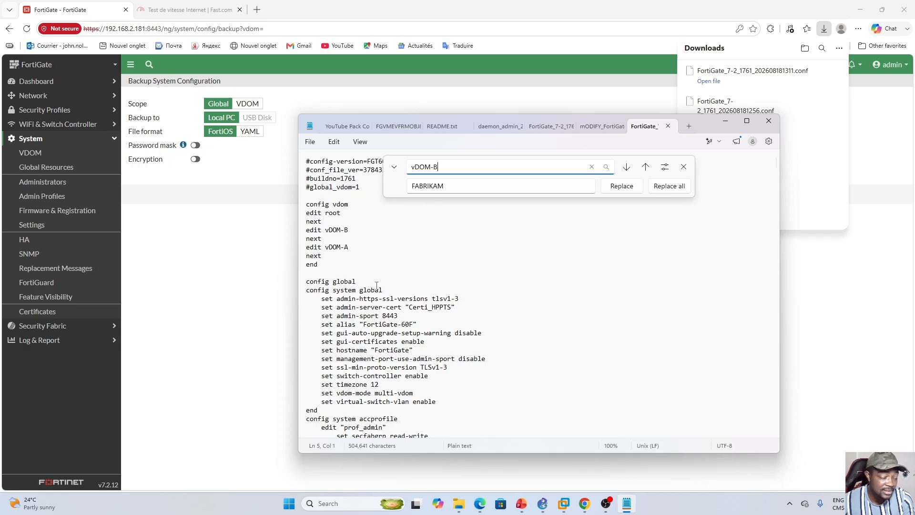
- Examine where vDOM-B and vDOM-A are referenced throughout the configuration file
scroll(518, 309, down, 10)
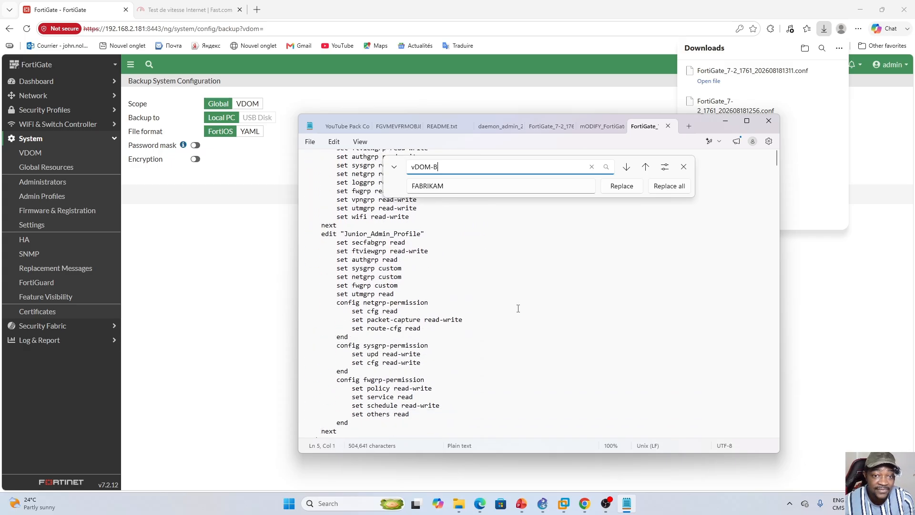
scroll(518, 308, down, 15)
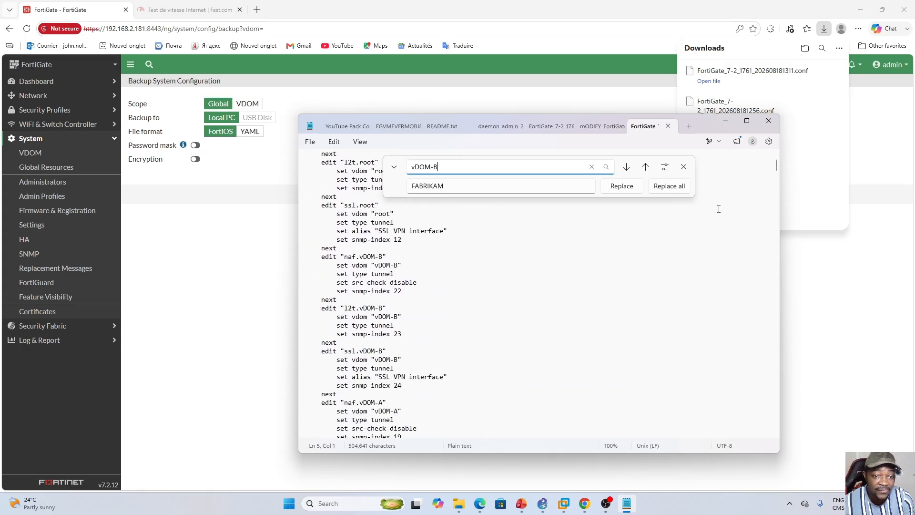
mouse_move(777, 167)
mouse_down()
mouse_move(766, 365)
mouse_move(775, 424)
mouse_move(787, 292)
mouse_move(783, 151)
mouse_up()
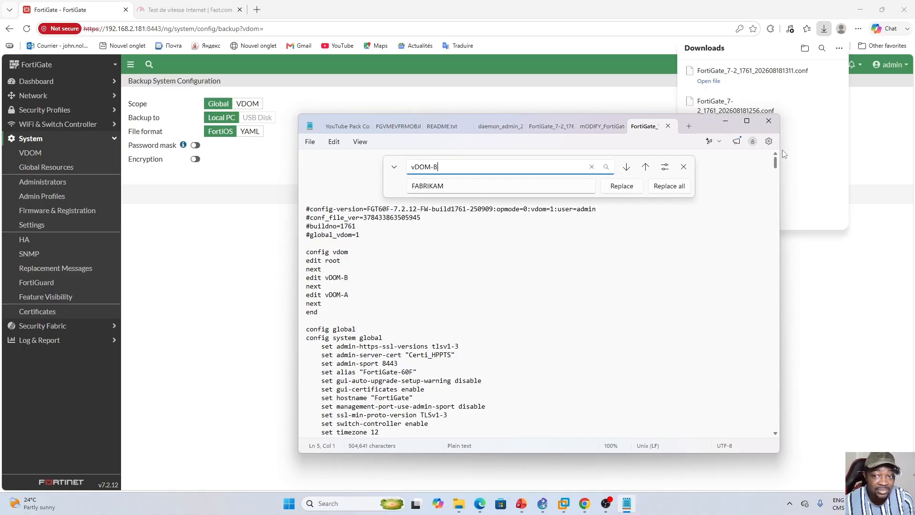
scroll(557, 239, down, 5)
scroll(557, 239, up, 4)
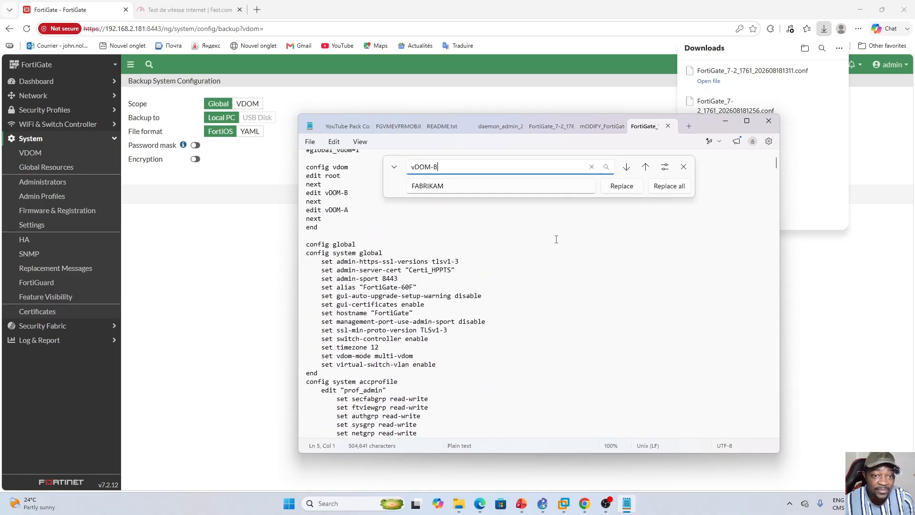
- Replace every vDOM-B with FABRIKAM and every vDOM-A with CONTOSO throughout the backup file, and close find and replace
scroll(557, 240, up, 2)
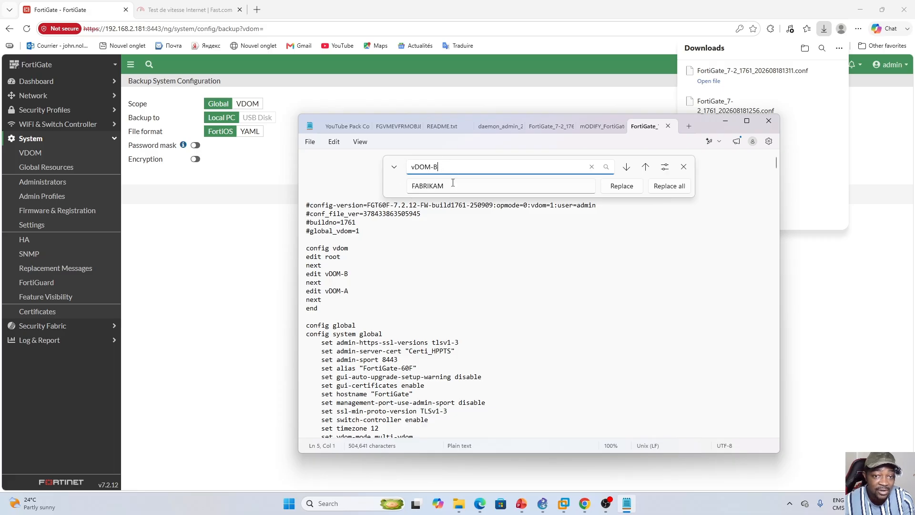
click(670, 186)
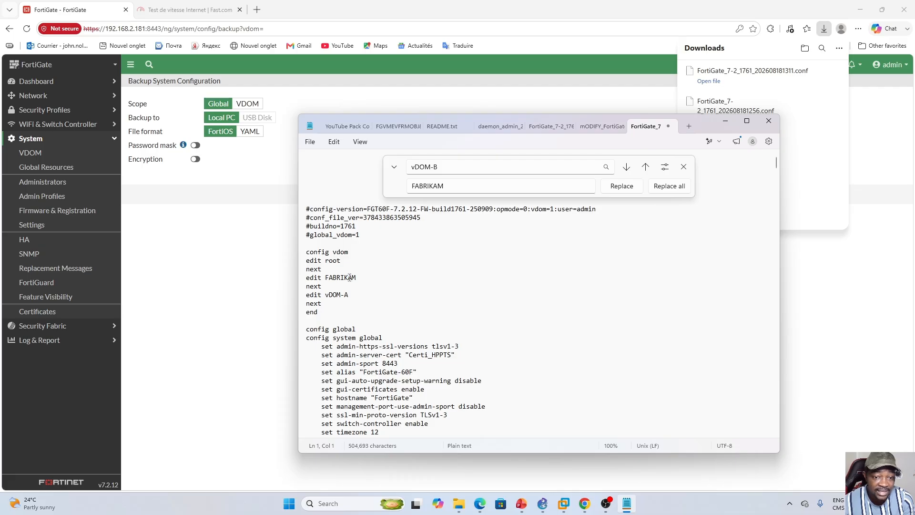
click(441, 167)
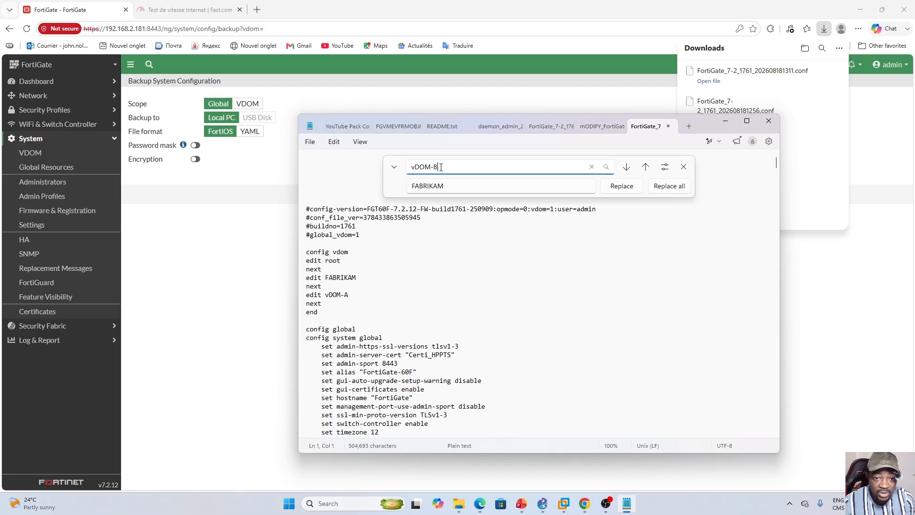
key(Caps_Lock)
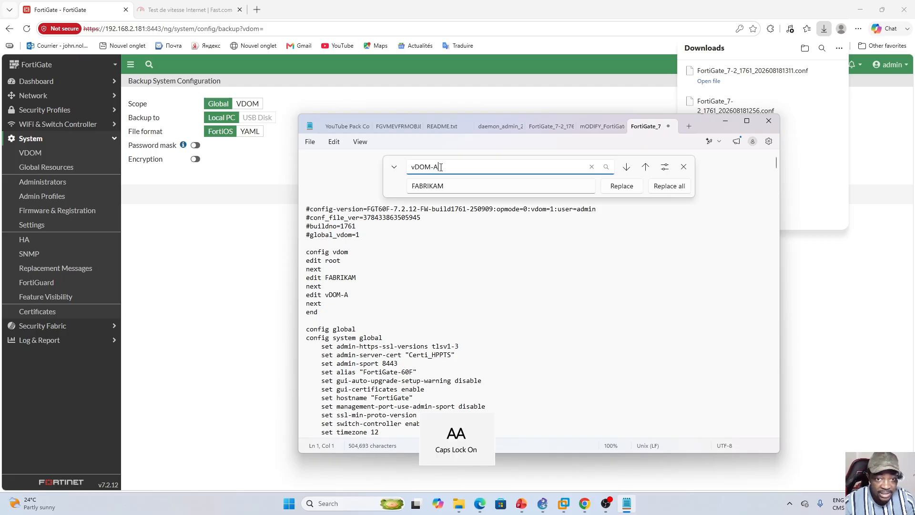
double_click(423, 186)
text(C)
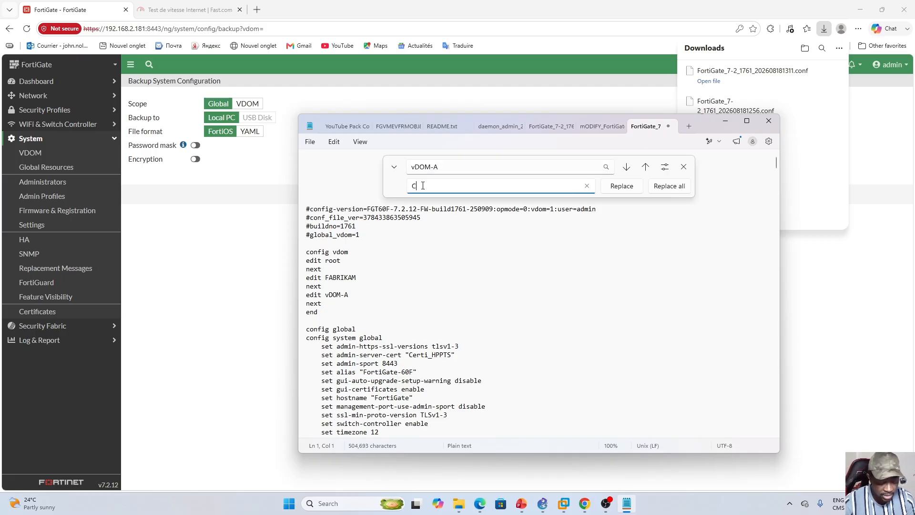
text(ONTOSO)
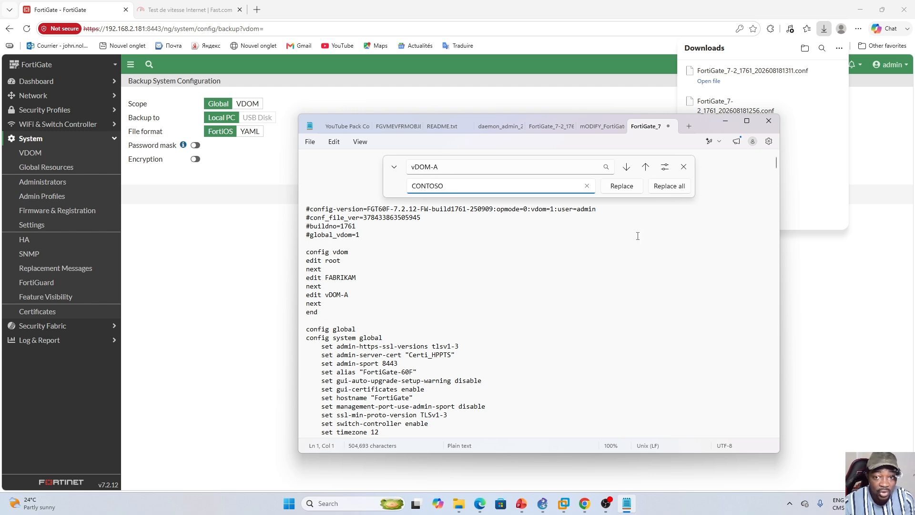
click(667, 187)
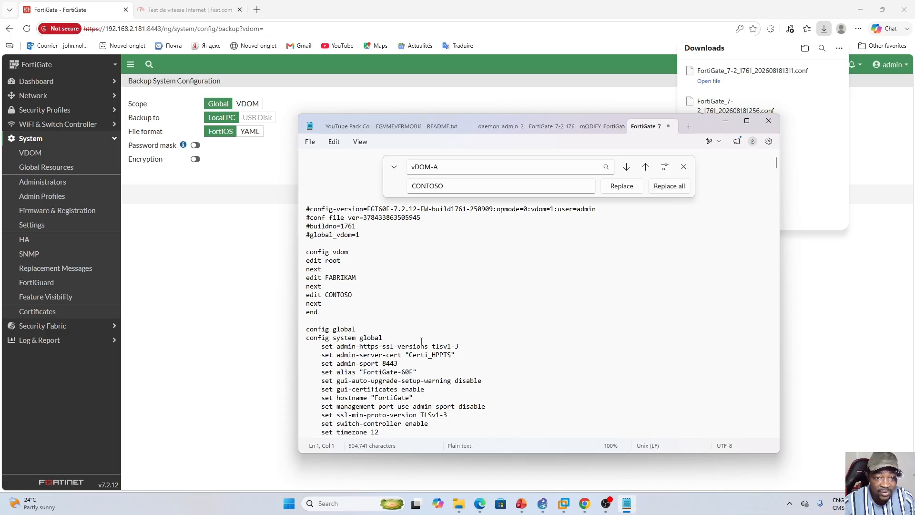
scroll(480, 355, down, 6)
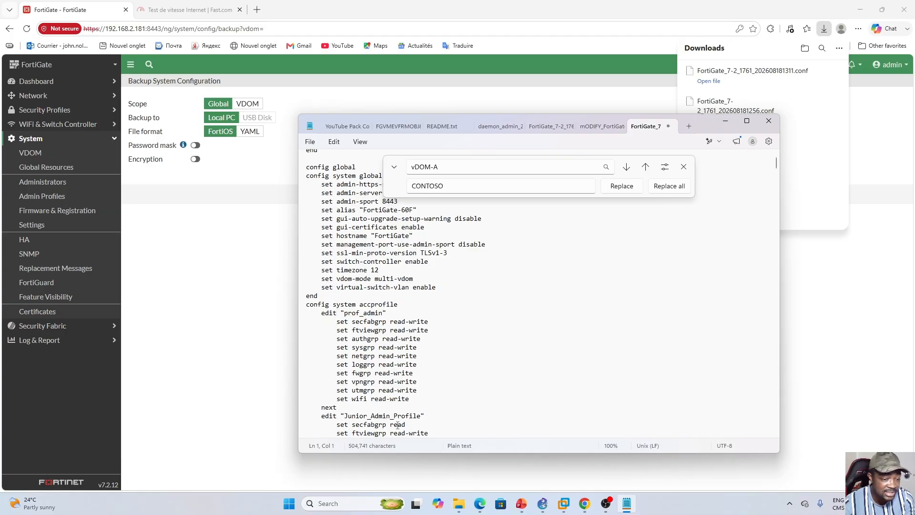
click(683, 167)
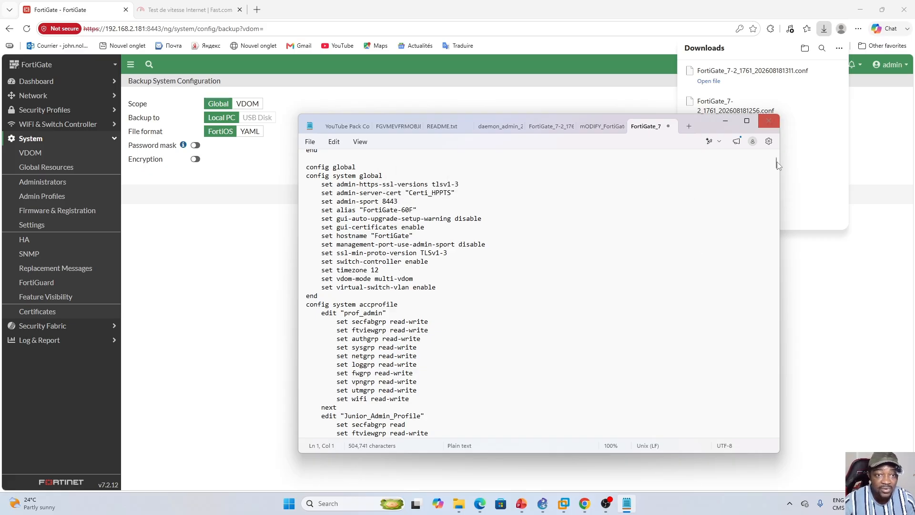
- Return to the FortiGate web interface in the browser and examine the list of available virtual domains
click(842, 334)
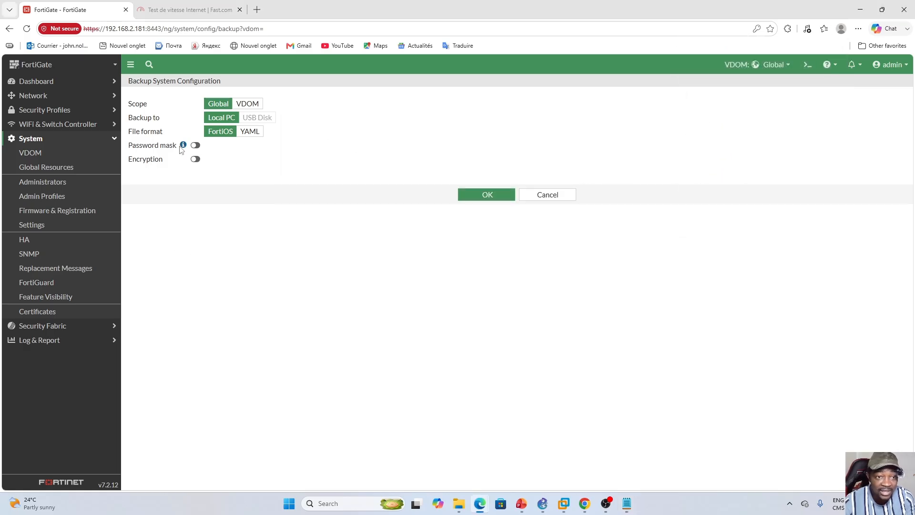
click(783, 64)
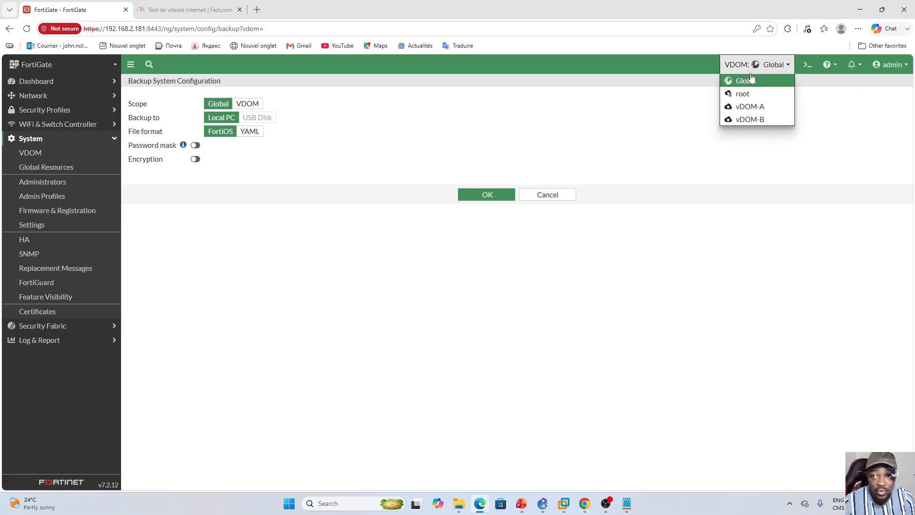
click(814, 150)
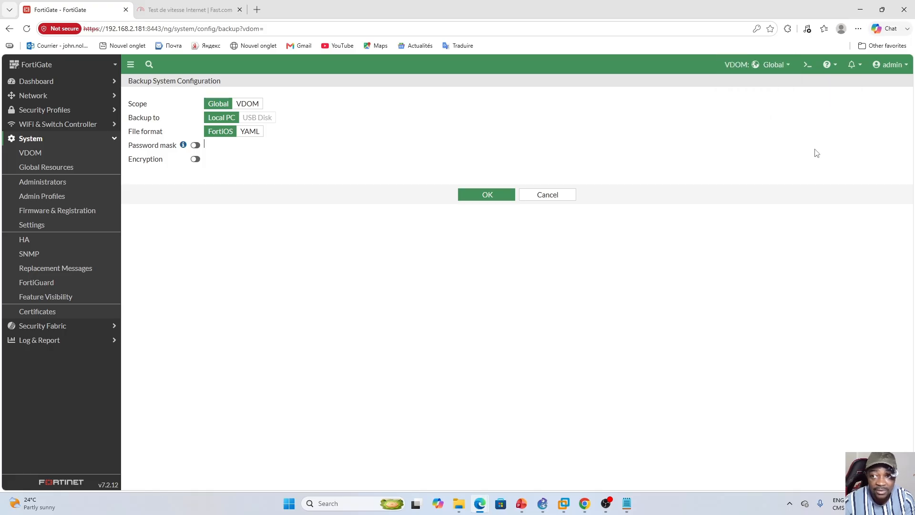
- Open the system configuration restore page and choose mODIFY_FortiGate_7-2_1761_202608171641.conf from Downloads as the file to restore
click(909, 68)
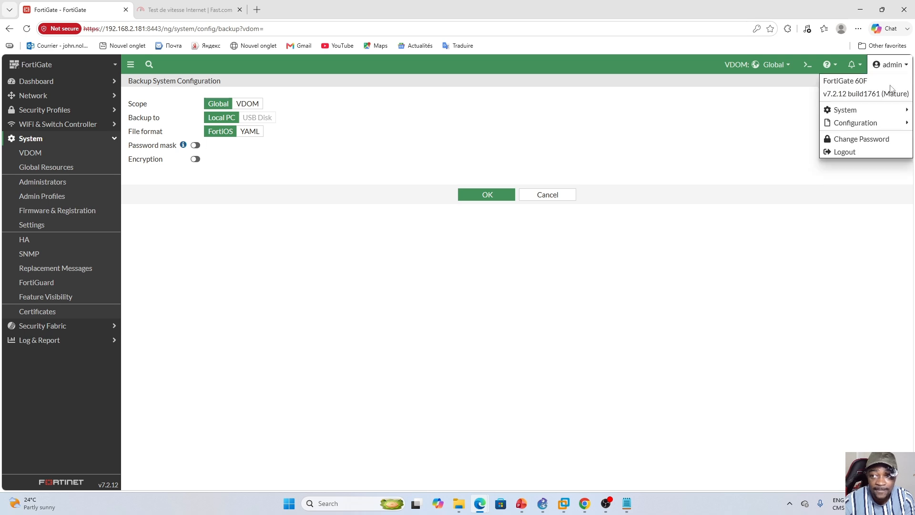
mouse_move(860, 125)
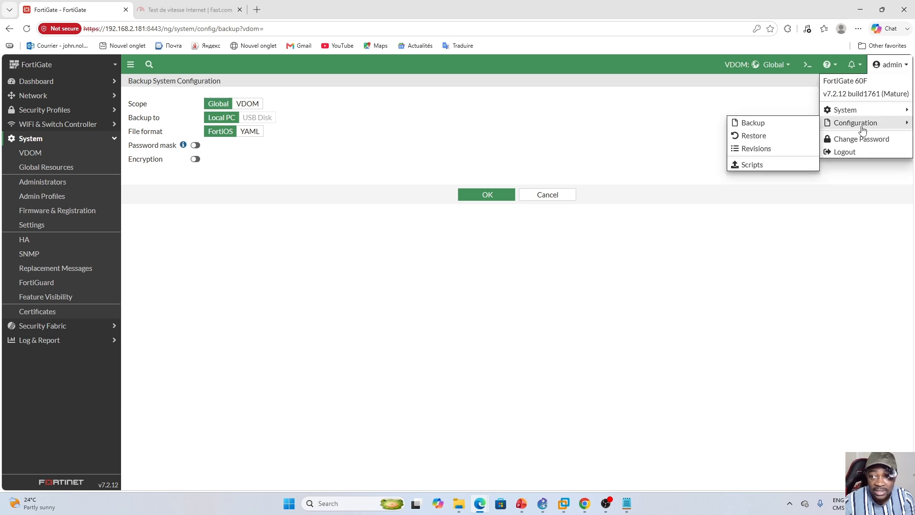
click(753, 137)
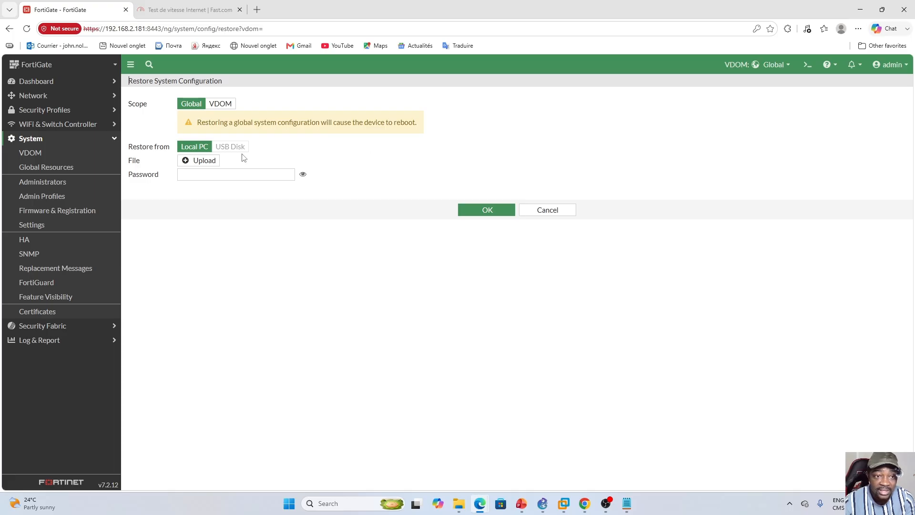
click(191, 162)
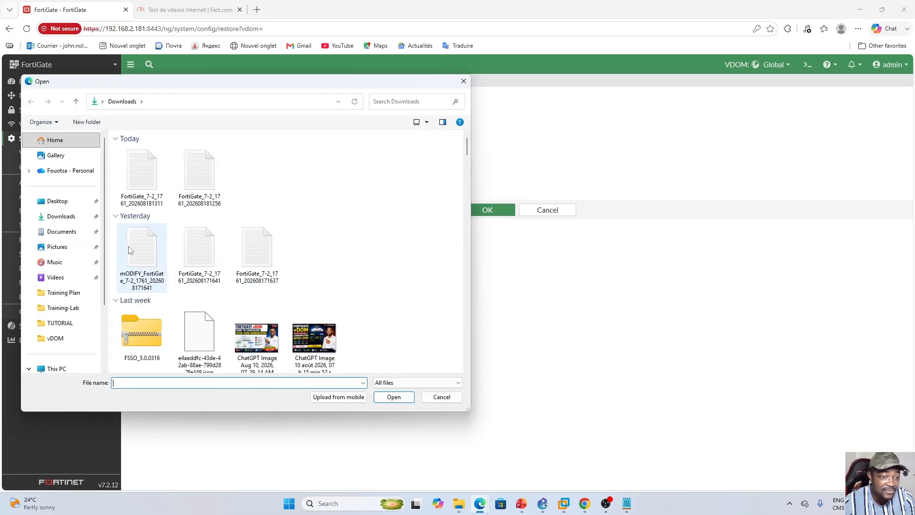
click(142, 255)
click(389, 399)
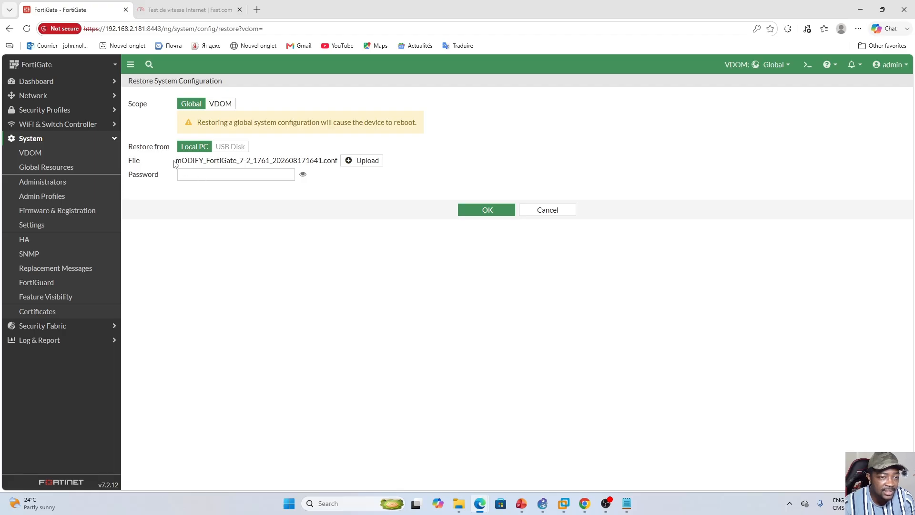
- Restore the global configuration from the chosen modified file and accept the device reboot
drag(175, 161, 240, 166)
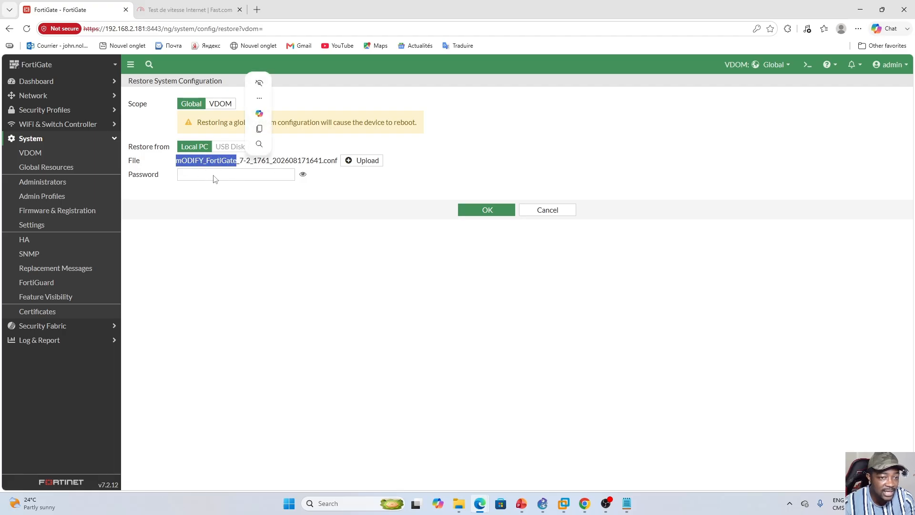
click(278, 221)
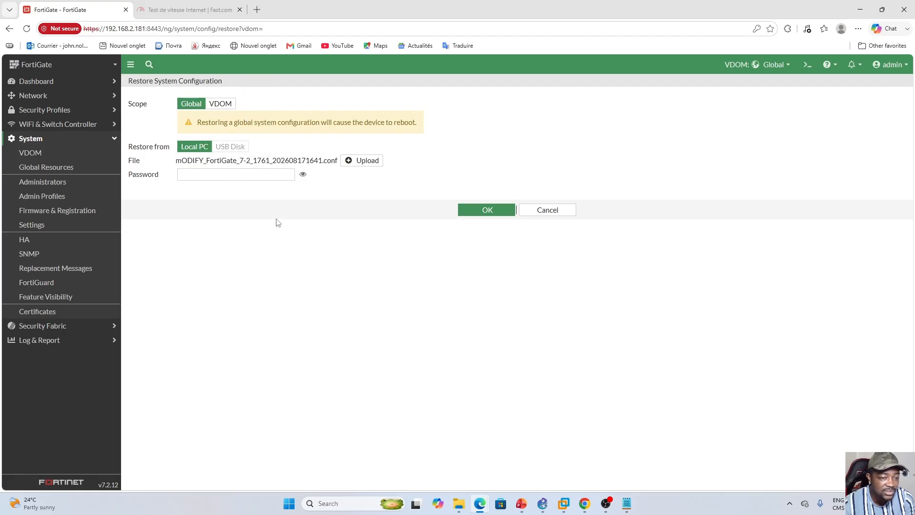
click(483, 212)
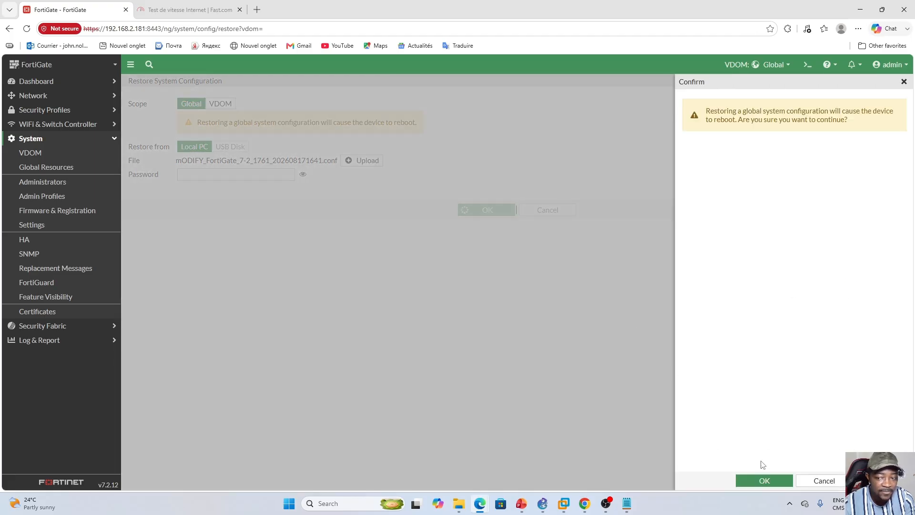
click(764, 480)
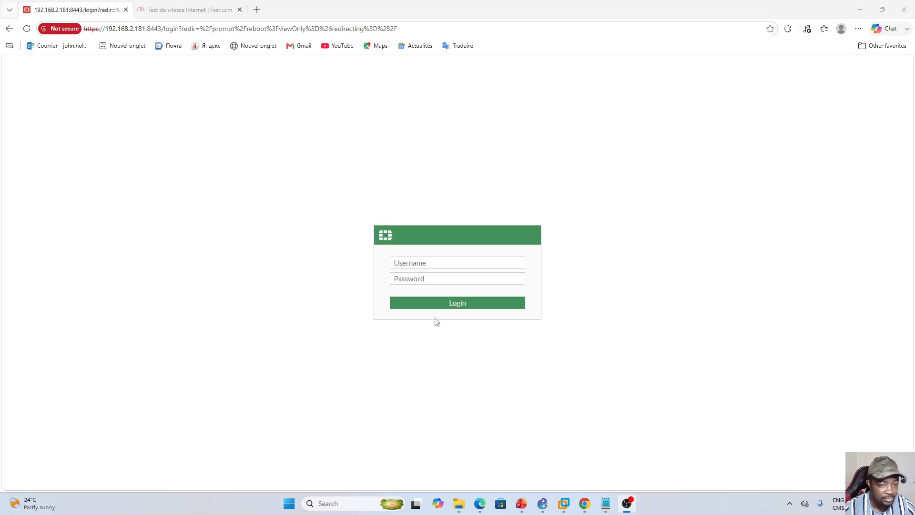
- Log back in to the FortiGate with the username admin in lowercase
click(423, 267)
text(AD)
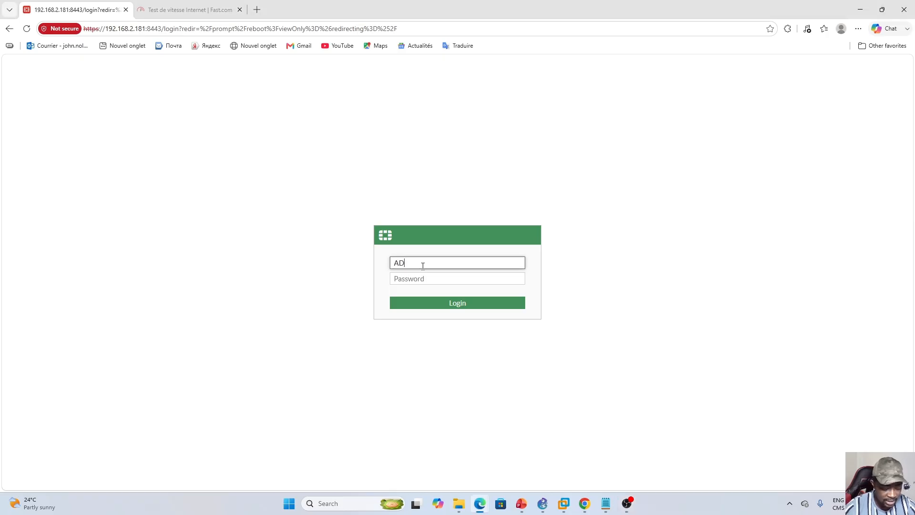
text(MIN)
key(Tab)
key(shift+Tab)
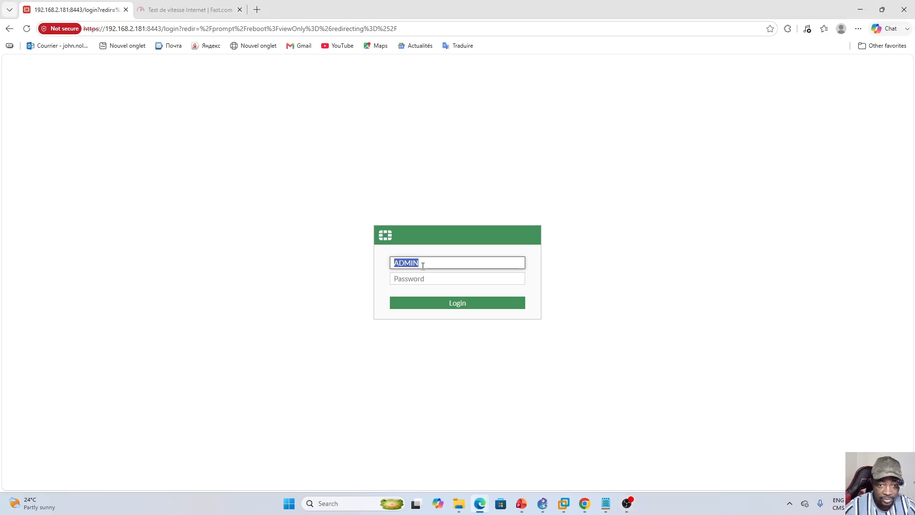
key(Caps_Lock)
text(admin)
key(Return)
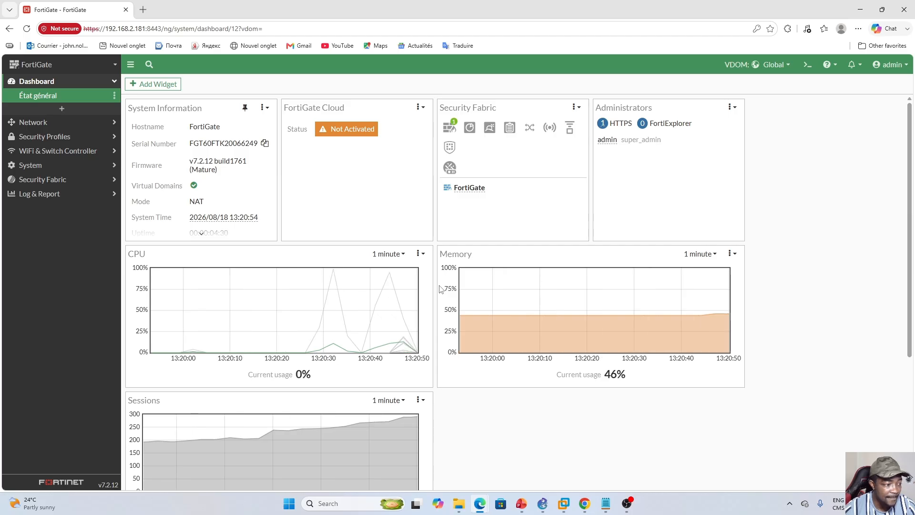
- Check the CONTOSO and FABRIKAM names in the virtual domain selector and on the system VDOM page
click(788, 67)
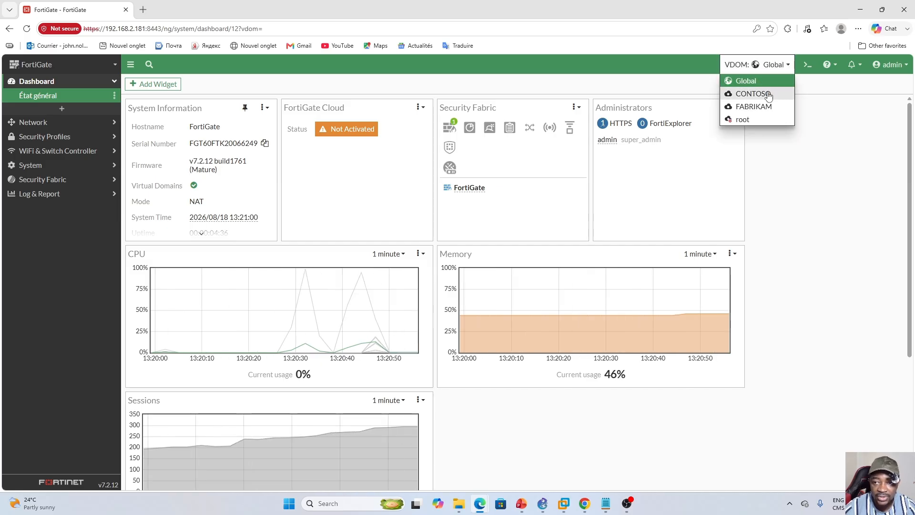
click(824, 123)
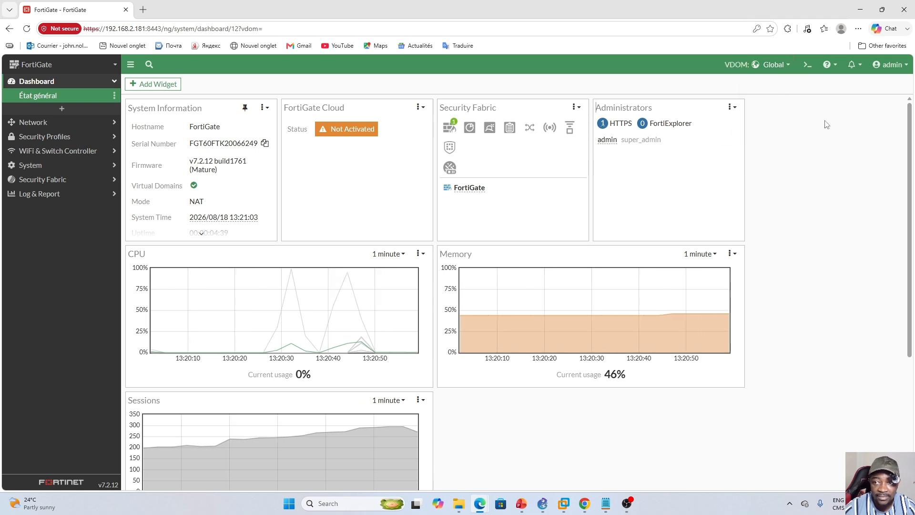
click(68, 165)
click(33, 156)
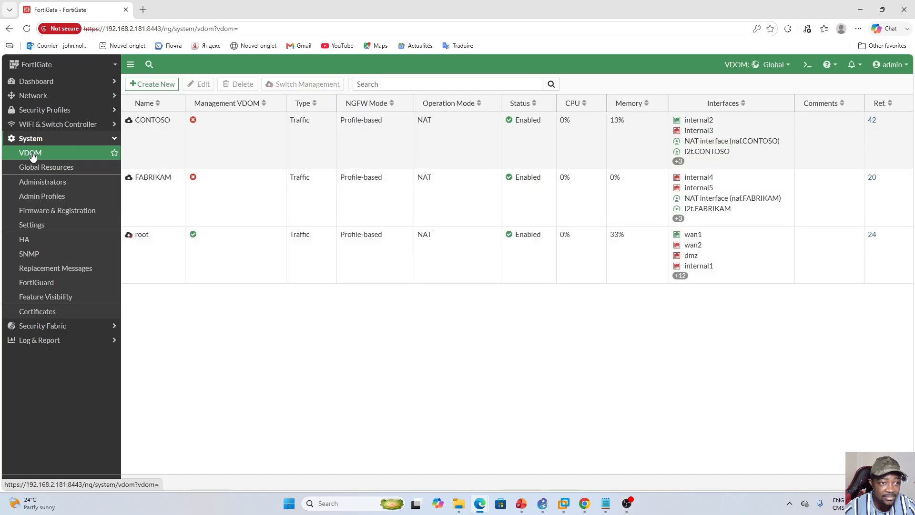
click(198, 198)
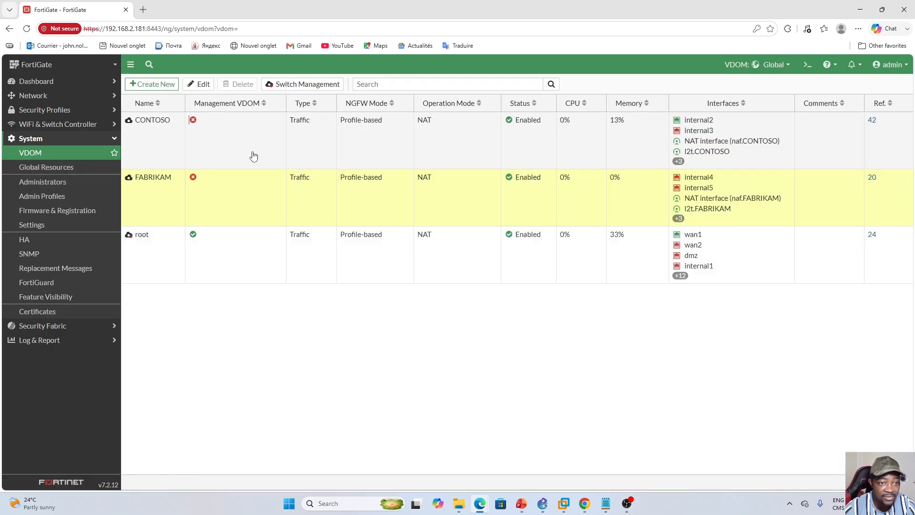
click(254, 156)
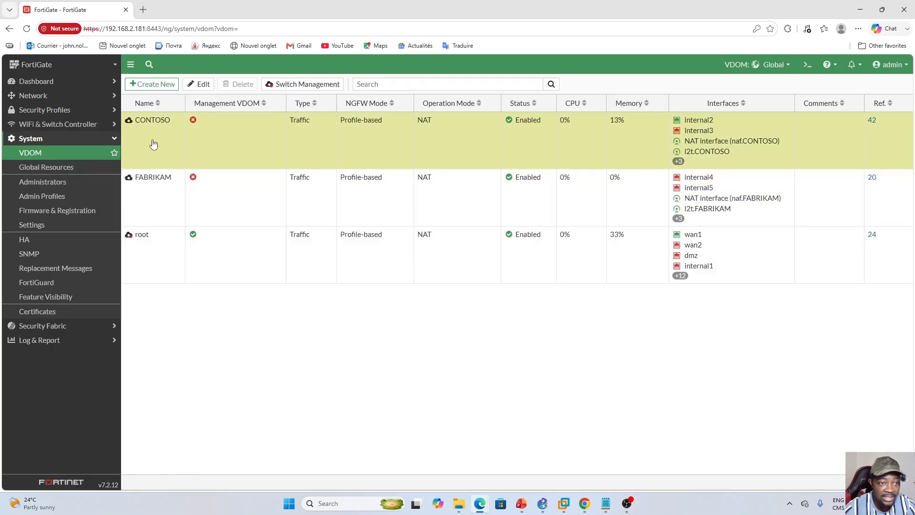
click(208, 203)
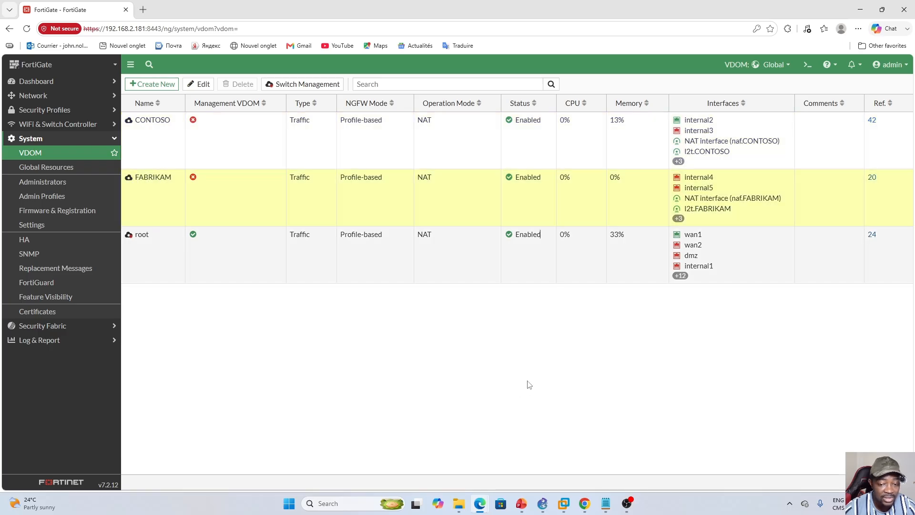
- Switch to the Win10 virtual machine in VMware Workstation and sign in with the account password
click(523, 509)
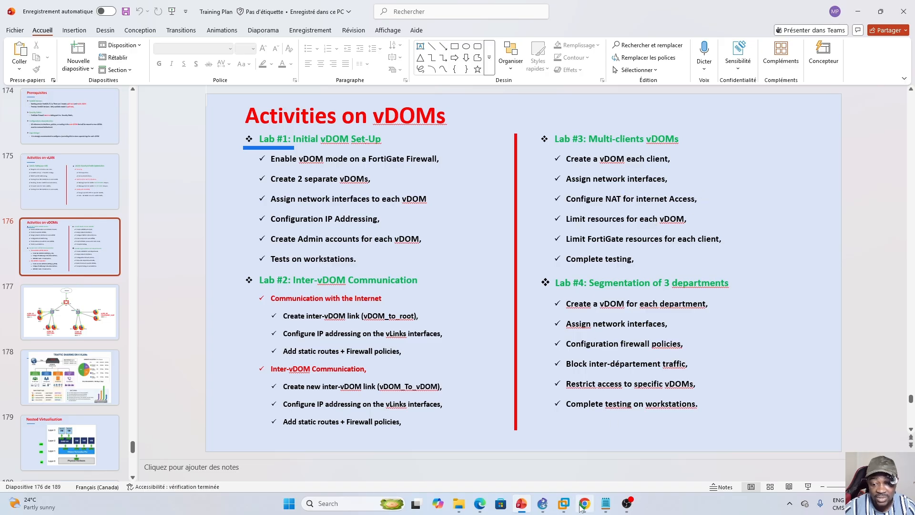
click(562, 507)
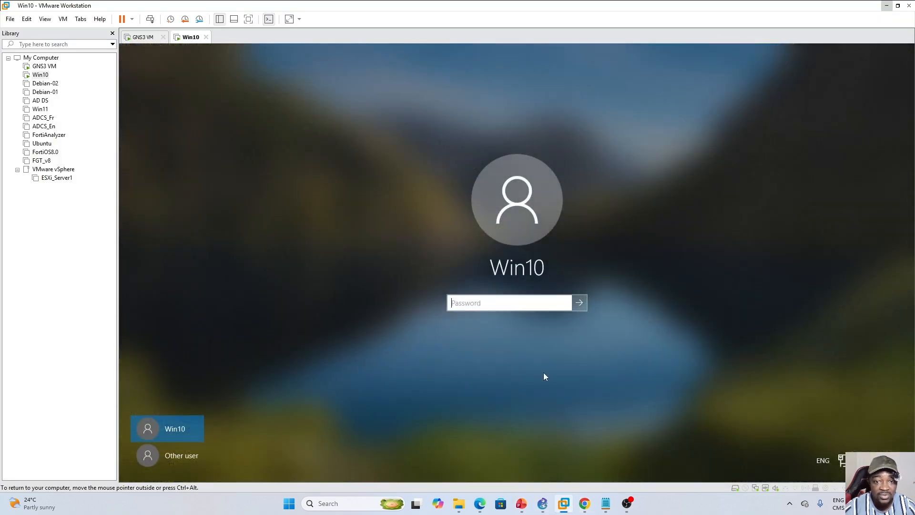
text(•)
key(Caps_Lock)
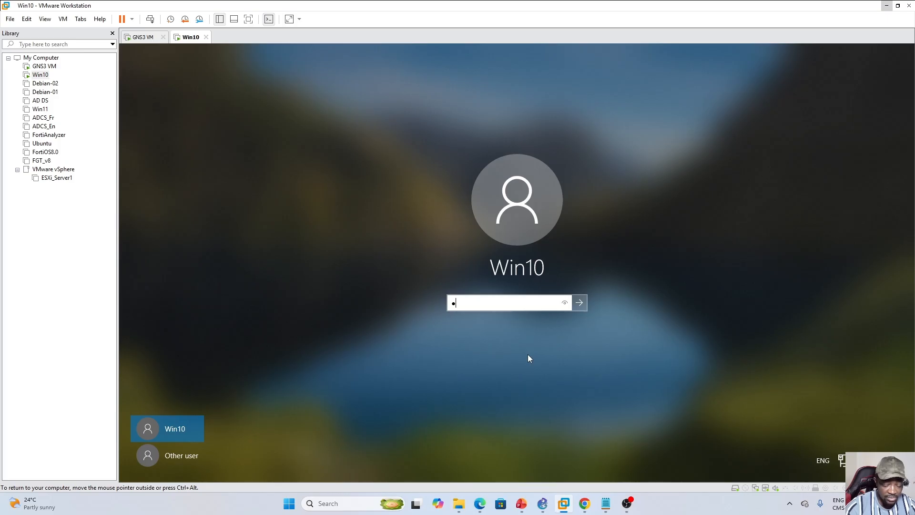
text(••••••)
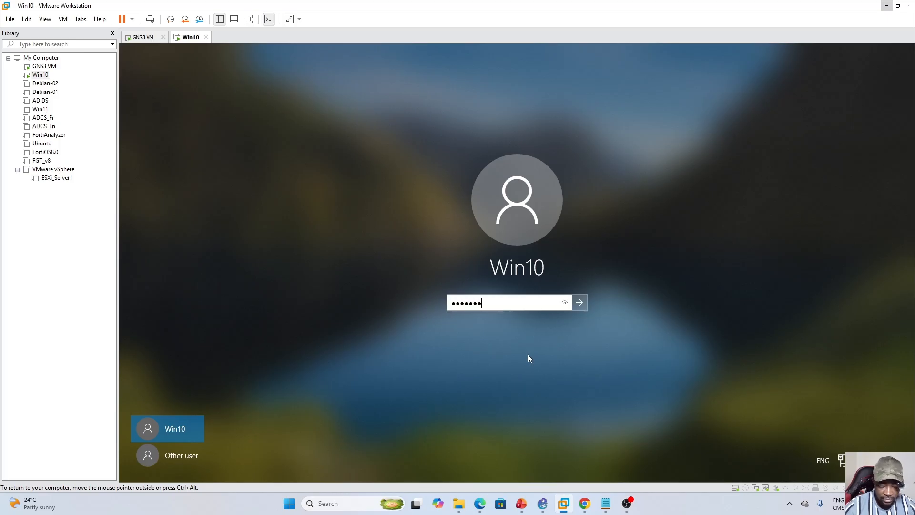
text(•)
key(Return)
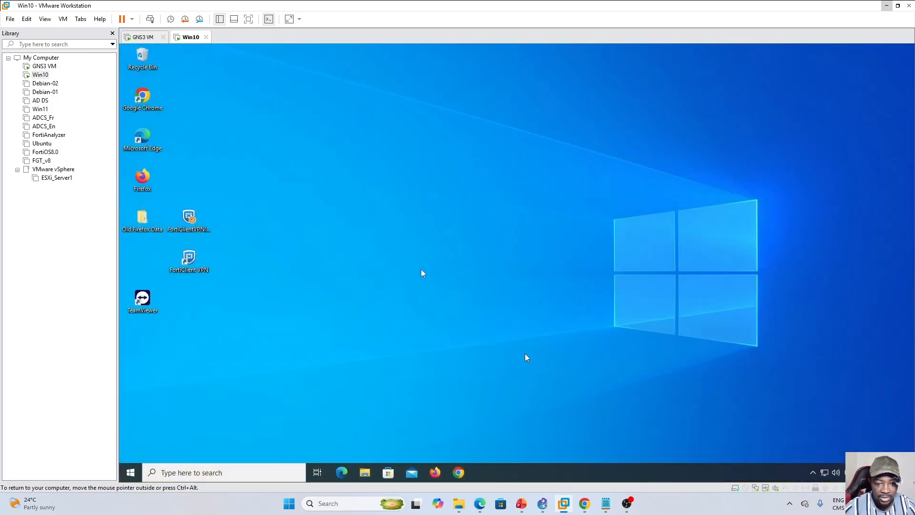
- Open a command prompt in the Win10 virtual machine and run ipconfig
key(super+r)
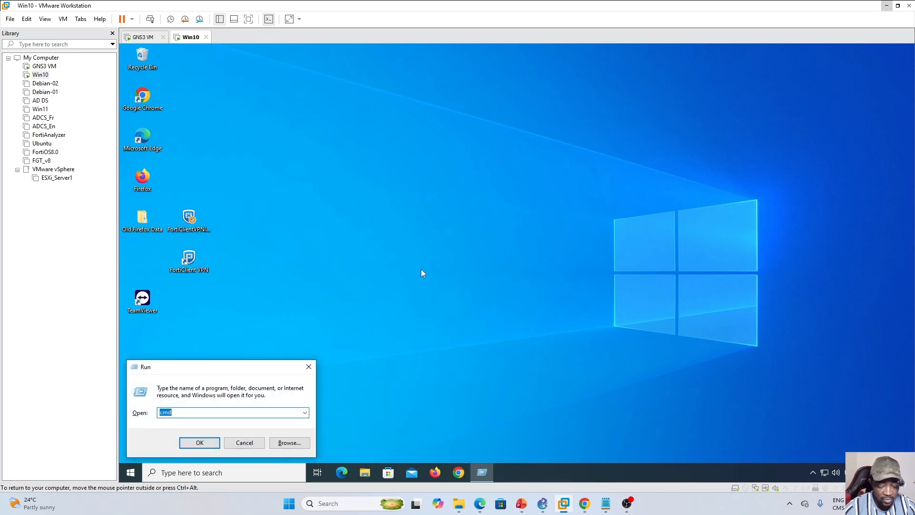
key(Return)
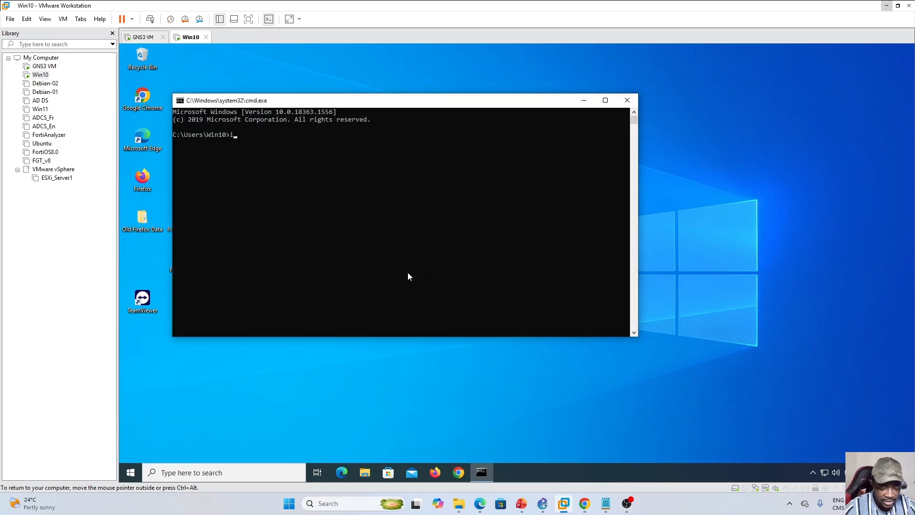
key(Return)
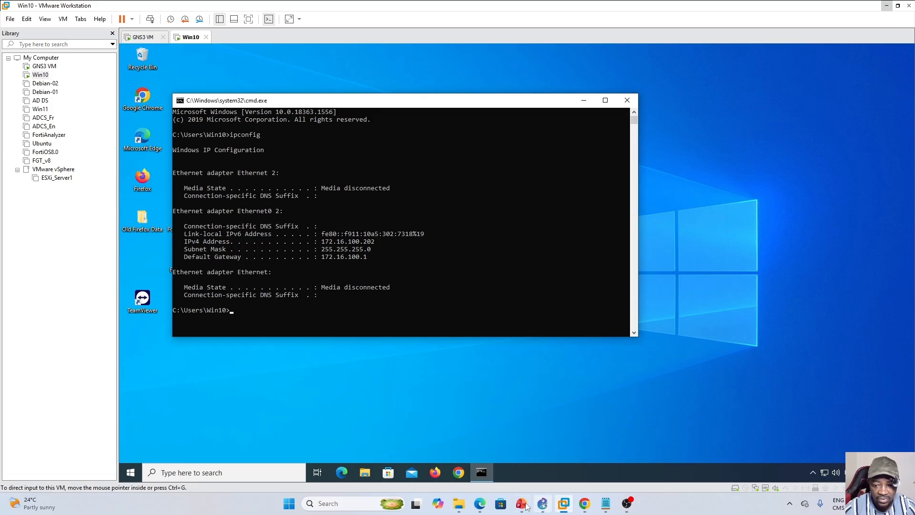
- Switch to the FortiGate page in the browser, enter the CONTOSO virtual domain and check internal2's addressing and DHCP clients in its network interfaces
mouse_move(480, 502)
click(532, 451)
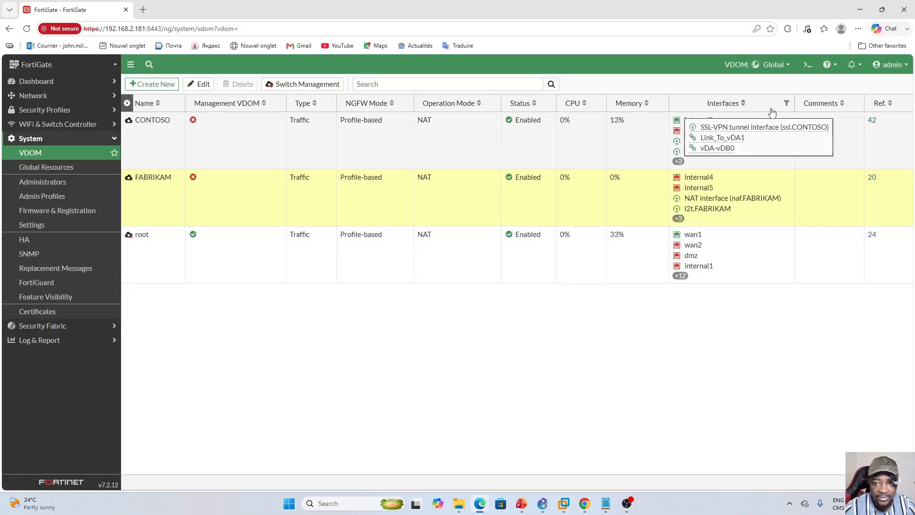
click(782, 65)
click(763, 93)
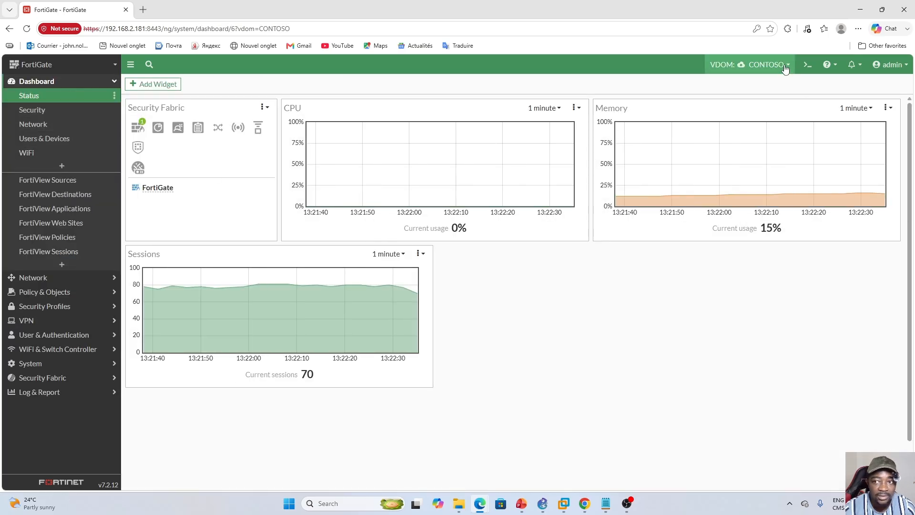
click(62, 277)
click(41, 114)
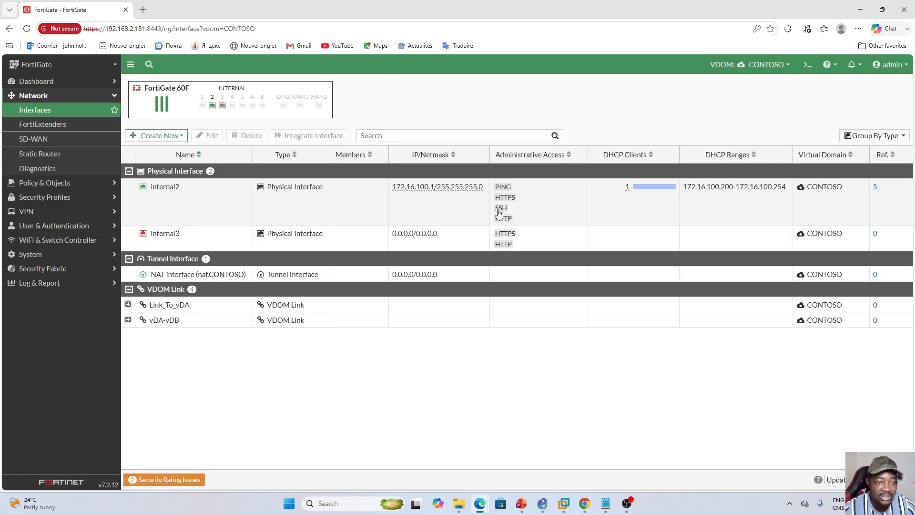
mouse_move(628, 191)
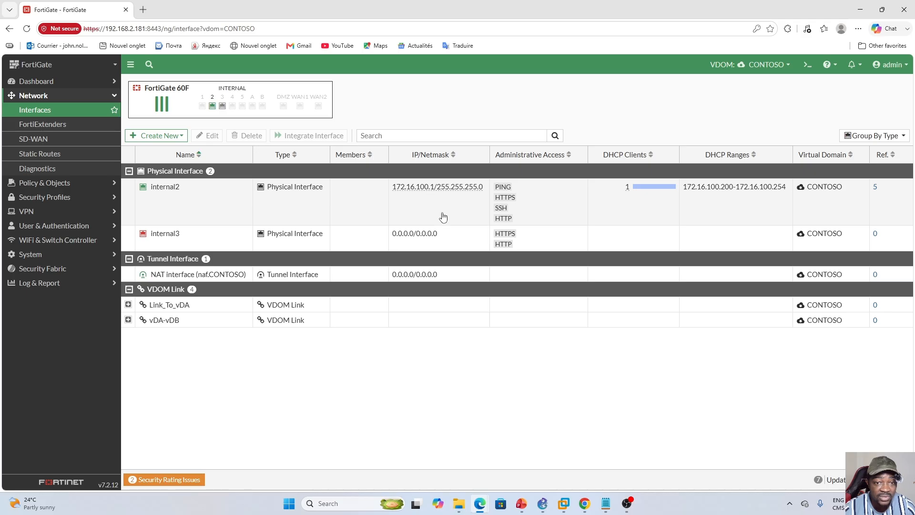
- Return to the Win10 virtual machine and ping 8.8.8.8 from the command prompt to test internet access
click(564, 503)
click(274, 308)
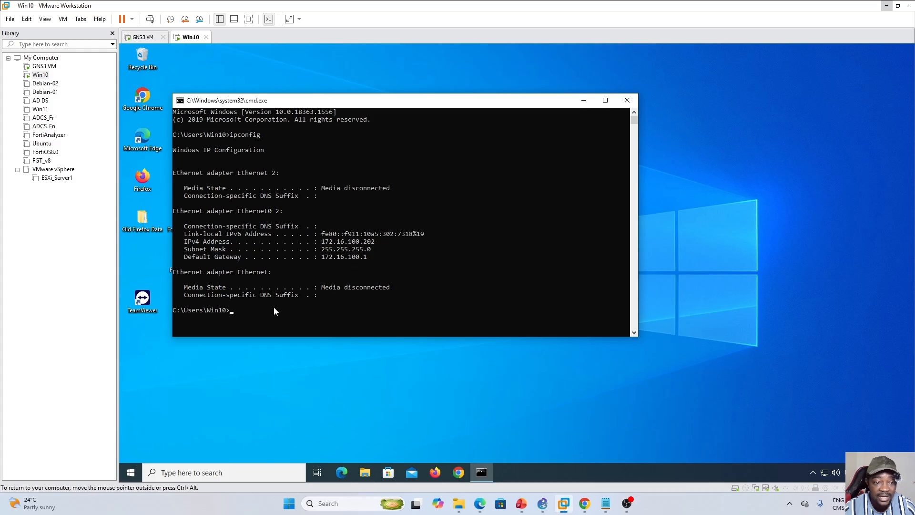
text(ping)
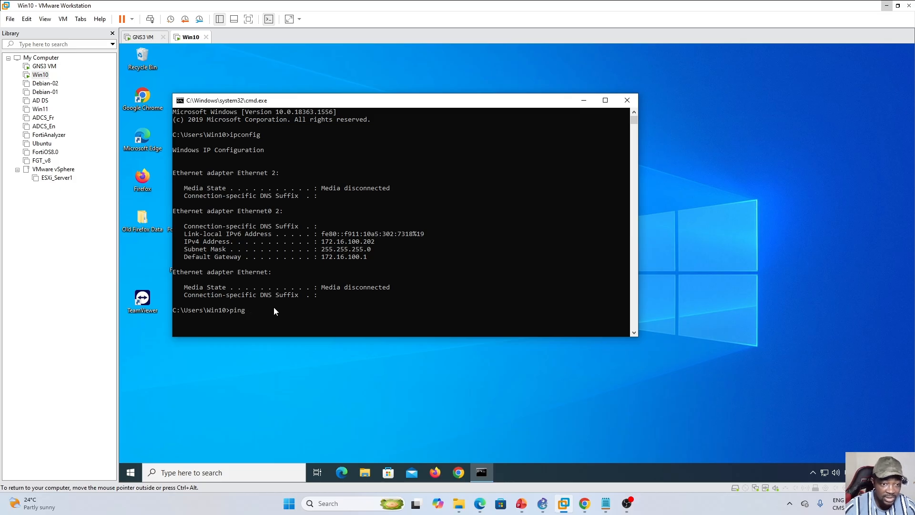
text( 8.8.8)
key(Return)
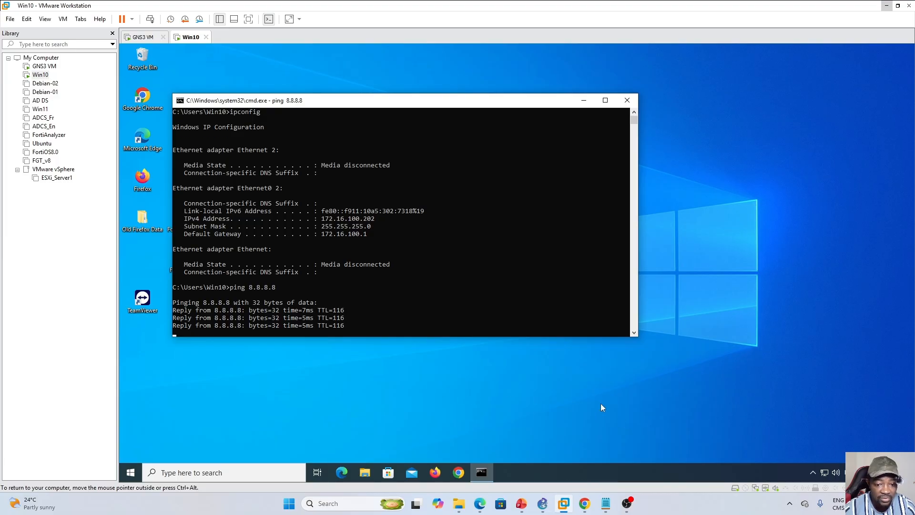
- Review the vDOM activities slide in PowerPoint, the CONTOSO interfaces on the FortiGate and the vDOM topology in GNS3
click(522, 504)
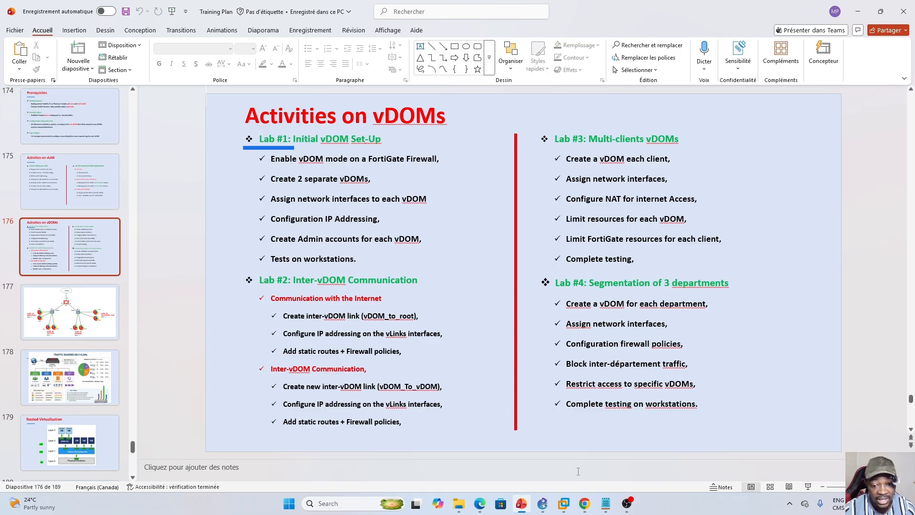
click(522, 501)
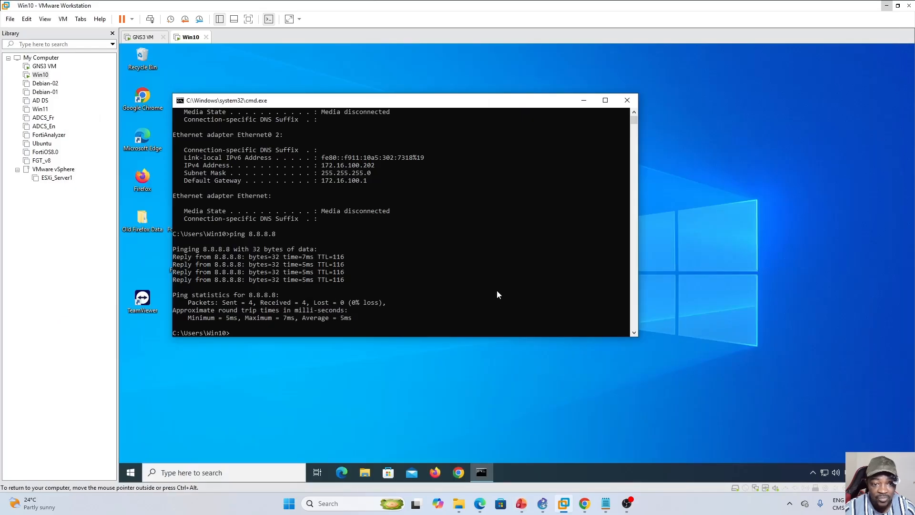
mouse_move(480, 503)
click(523, 473)
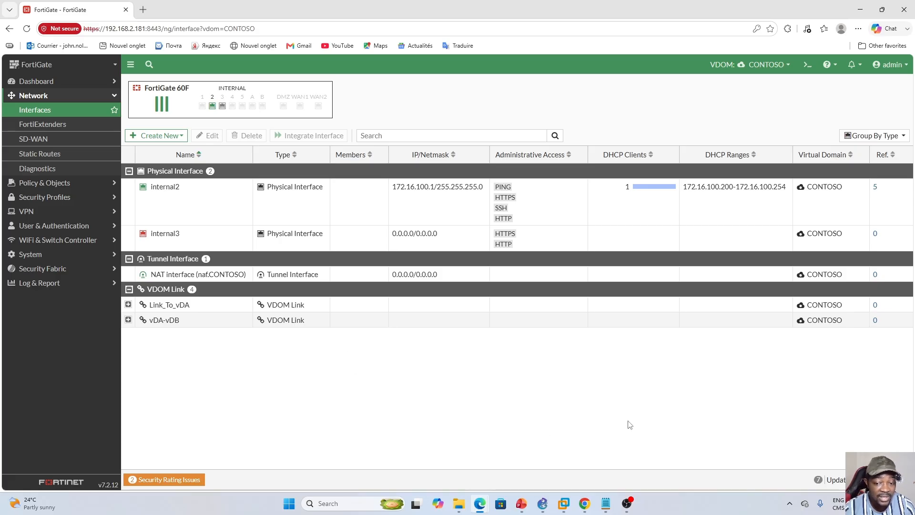
click(542, 504)
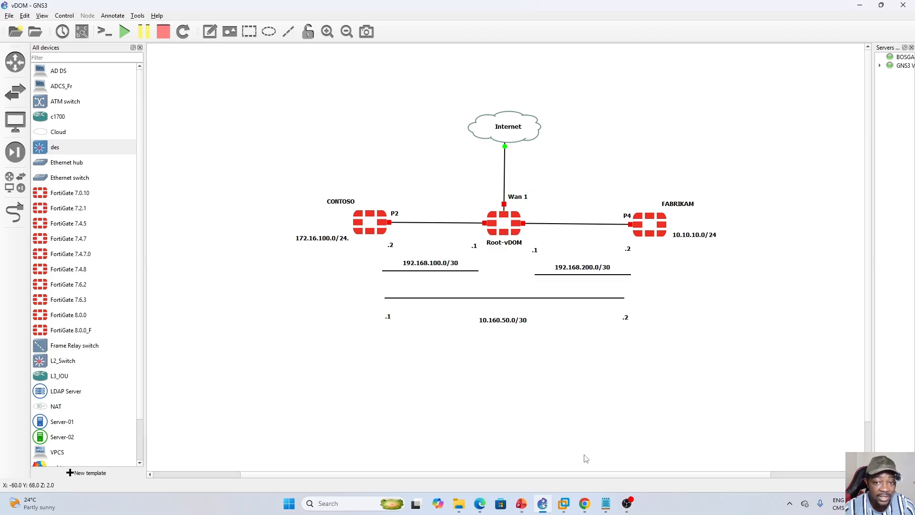
click(562, 502)
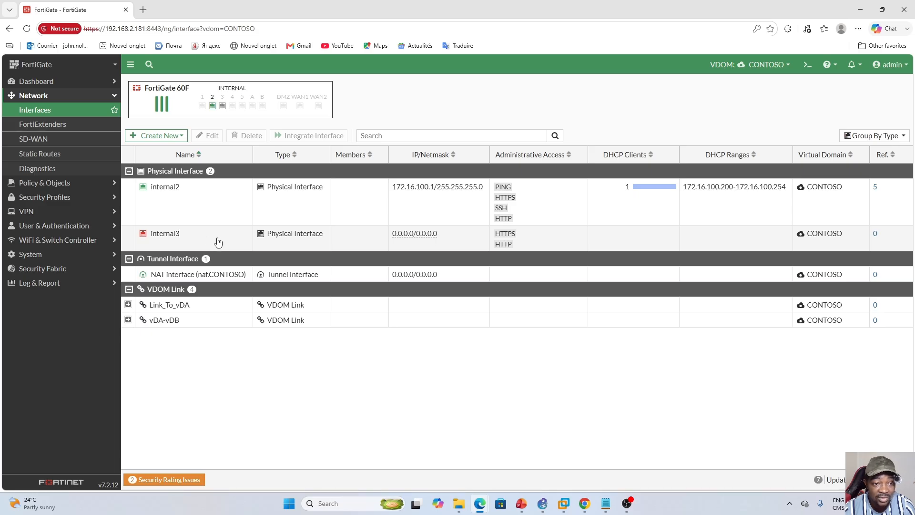
- Open CONTOSO's Access_To_Internet firewall policy for editing and examine which outgoing interfaces are available, including internal3, keeping Link_To_vDA1
click(219, 243)
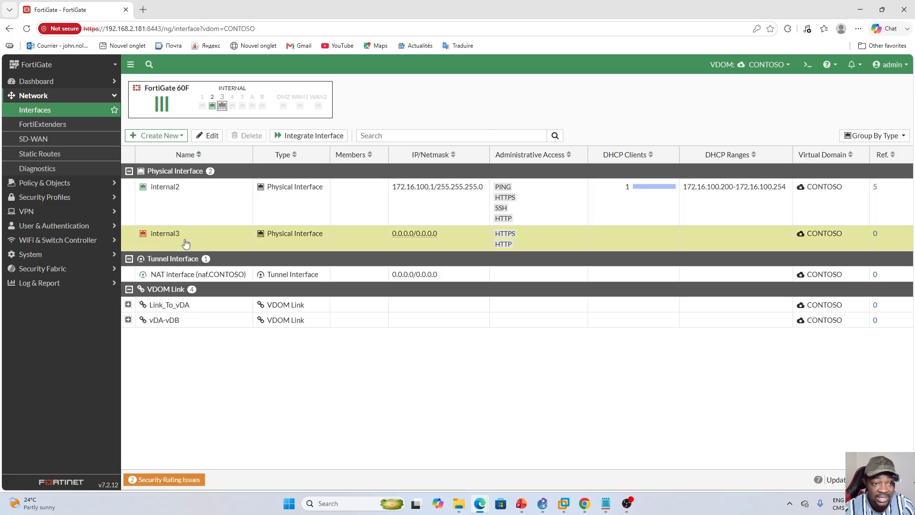
click(71, 182)
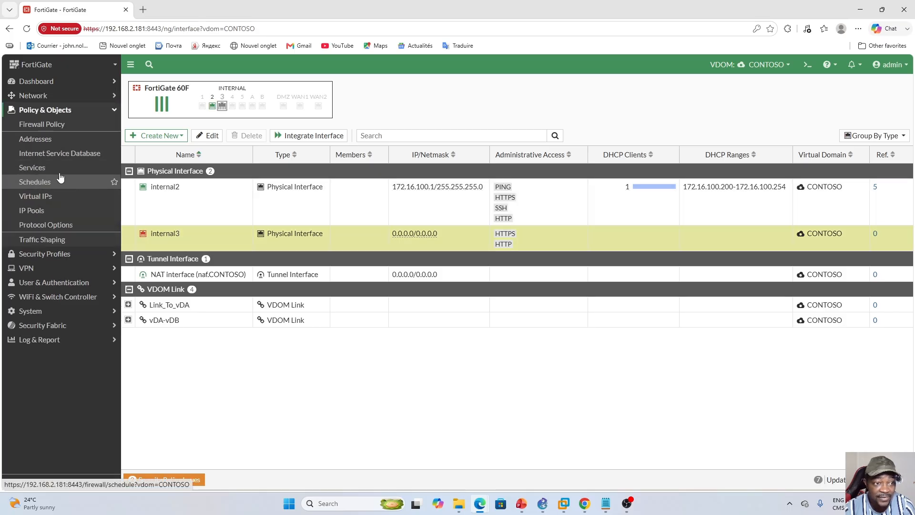
click(47, 126)
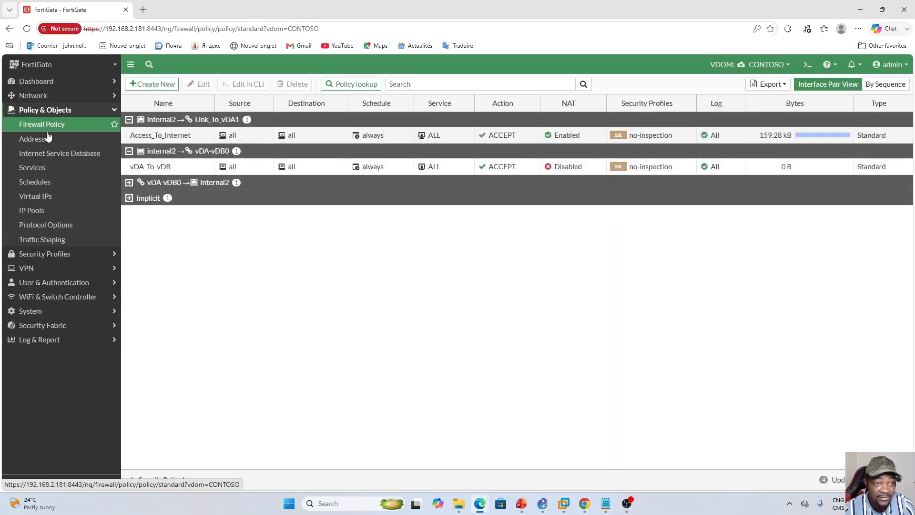
click(191, 135)
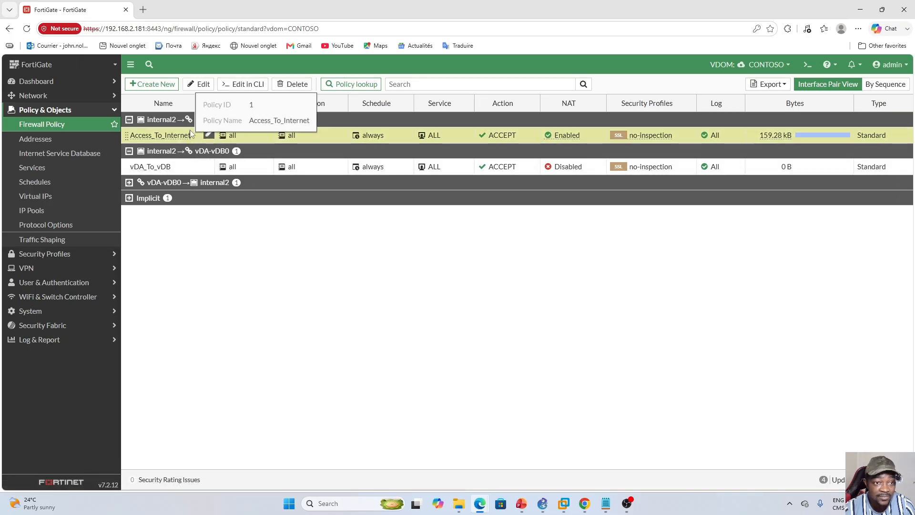
click(199, 86)
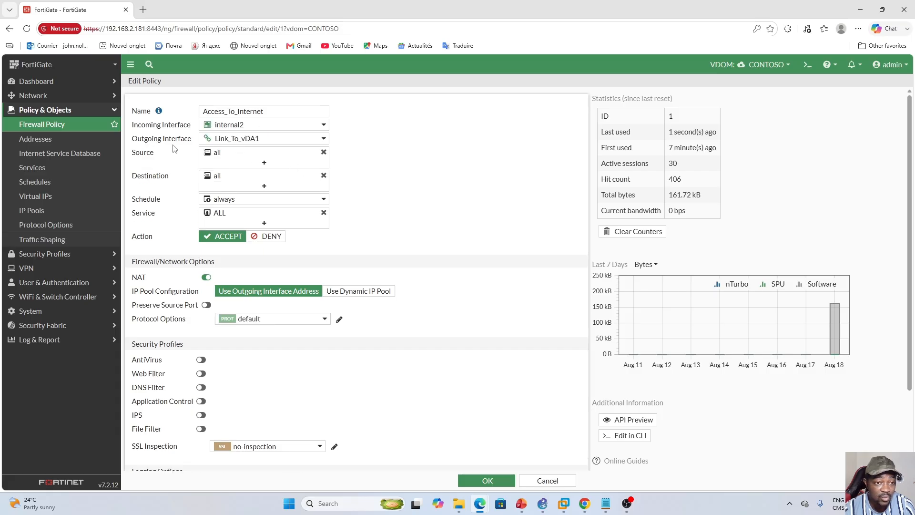
mouse_move(245, 146)
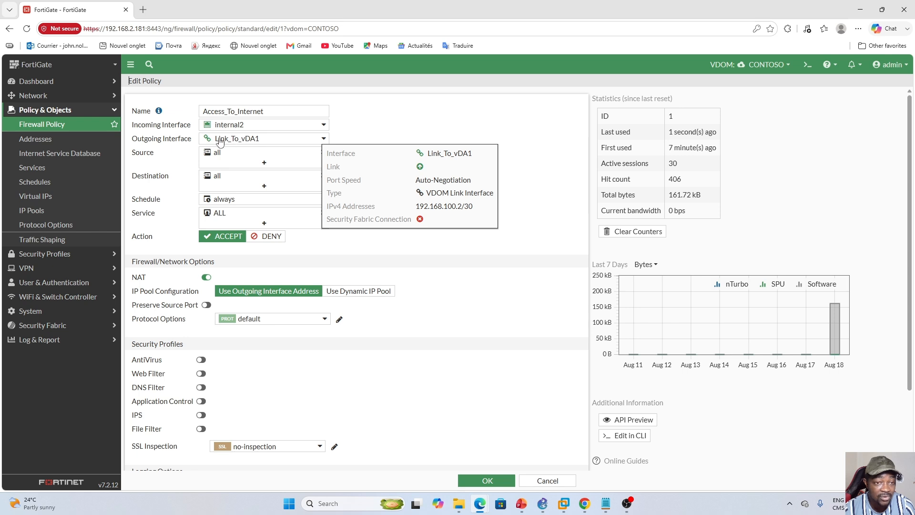
click(308, 142)
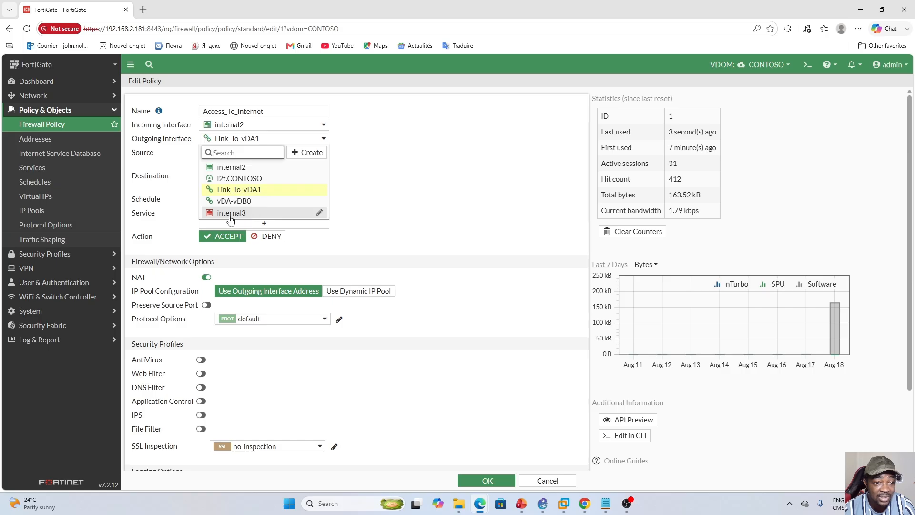
mouse_move(225, 215)
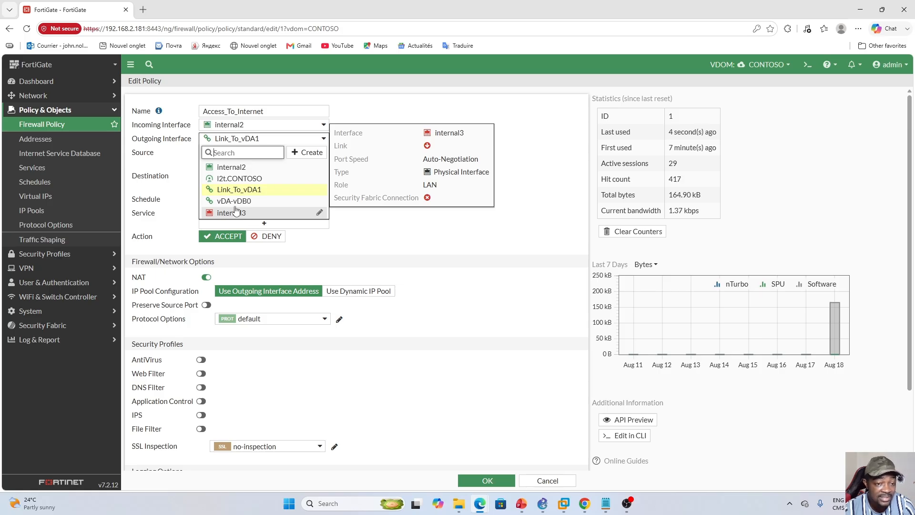
click(510, 228)
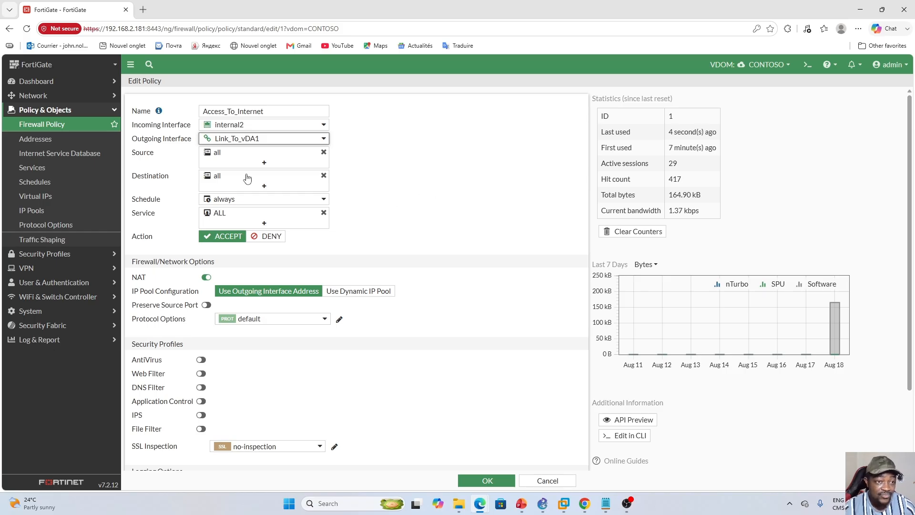
click(115, 111)
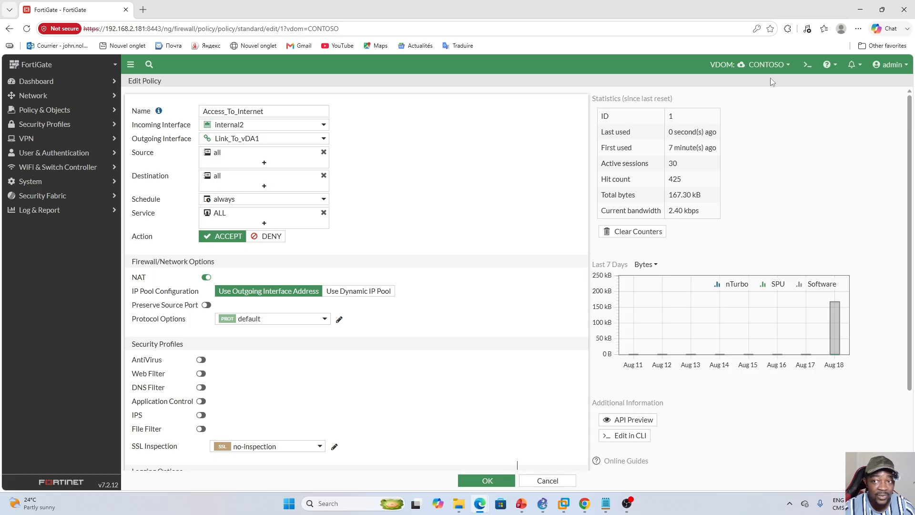
- Check the vDOM topology diagram in GNS3, then return to the FortiGate policy page
click(542, 504)
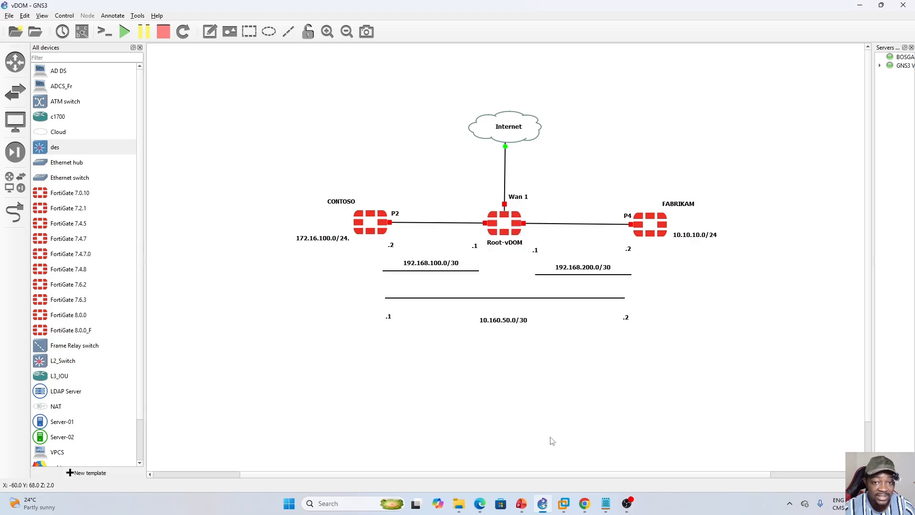
mouse_move(480, 504)
click(514, 465)
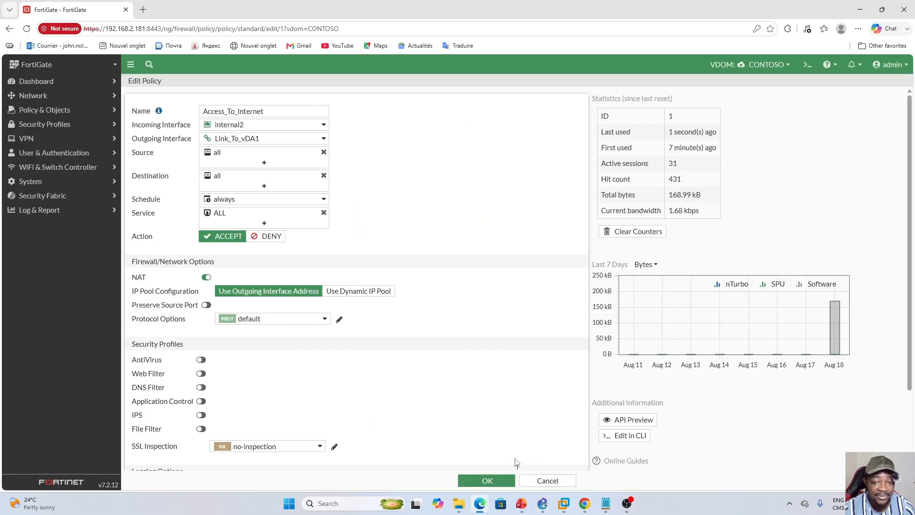
- Run an internet speed test on fast.com in a new browser tab
key(ctrl+t)
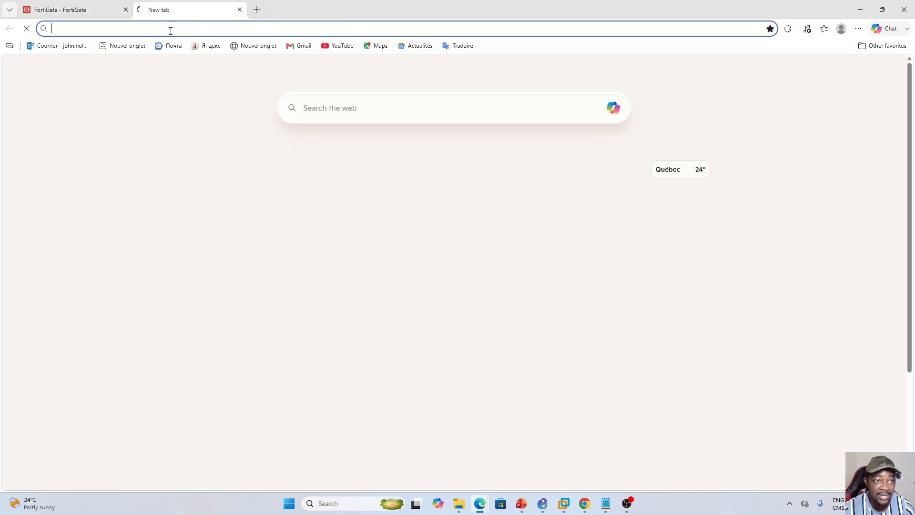
click(170, 28)
text(fast.com)
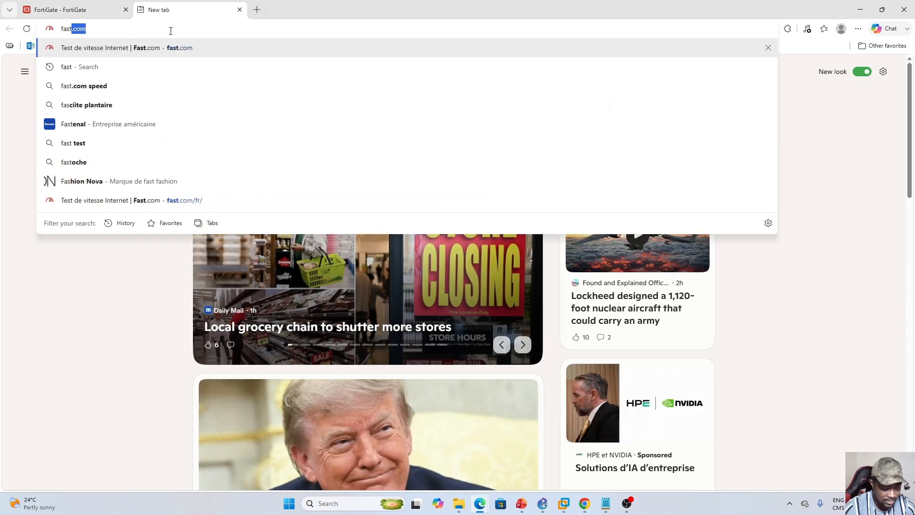
key(Return)
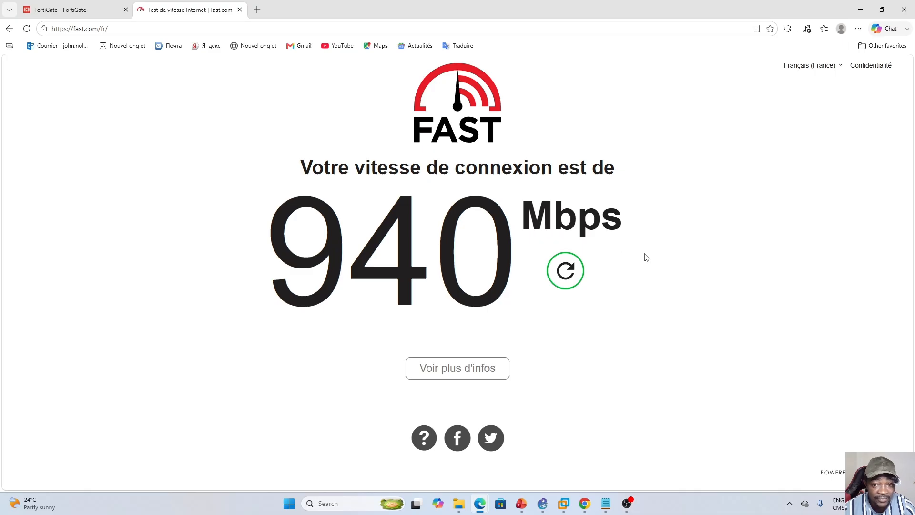
- Return to the FortiGate, switch to the Global scope and examine the wan1 interface and virtual domain assignments in the interface list
click(81, 8)
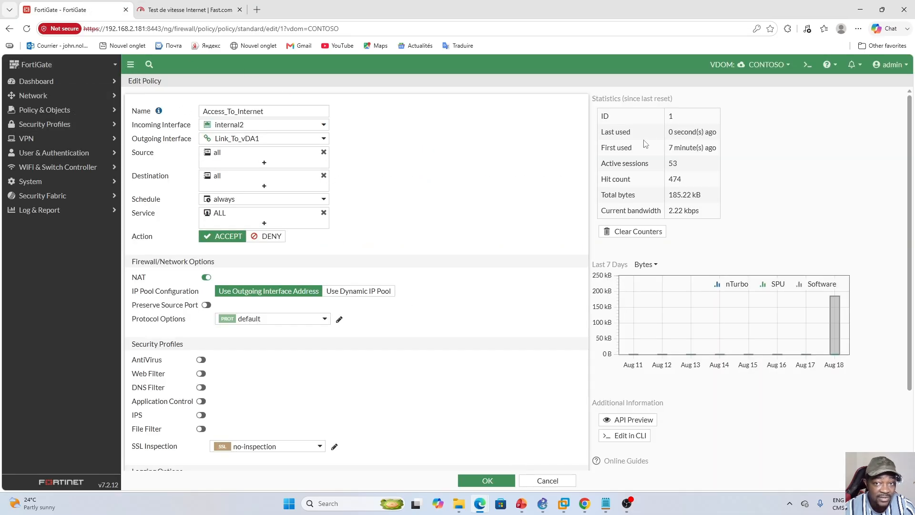
click(792, 67)
click(747, 82)
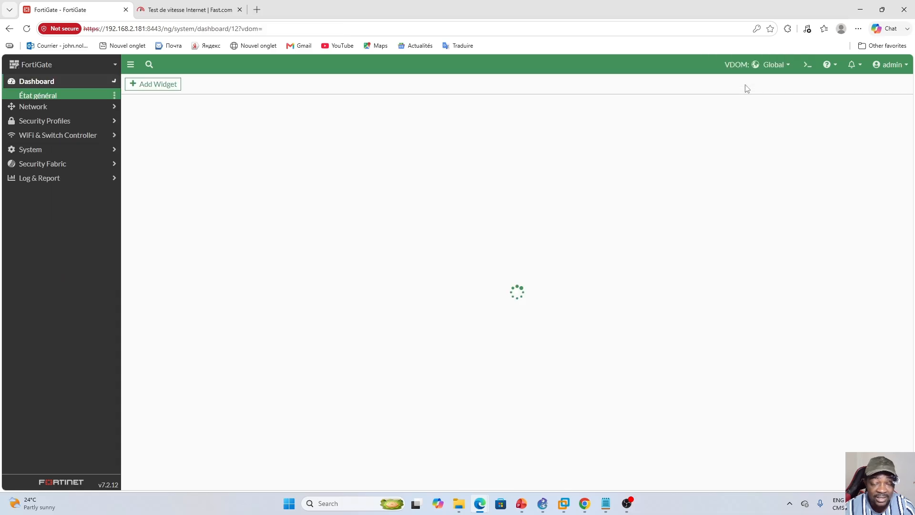
click(53, 125)
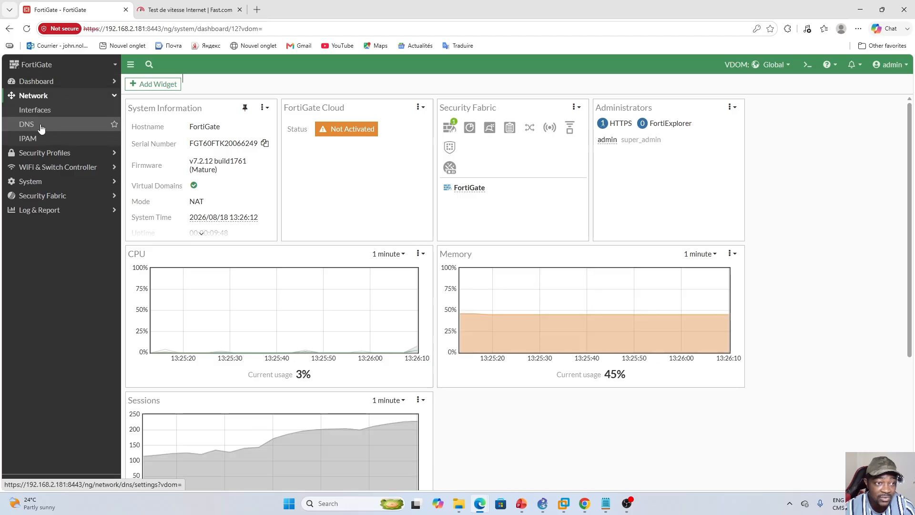
click(32, 110)
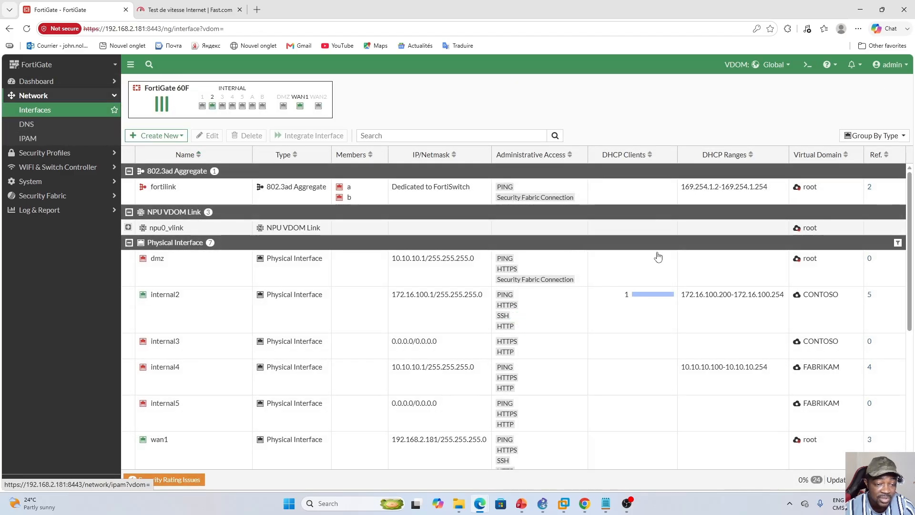
scroll(587, 364, down, 4)
click(215, 278)
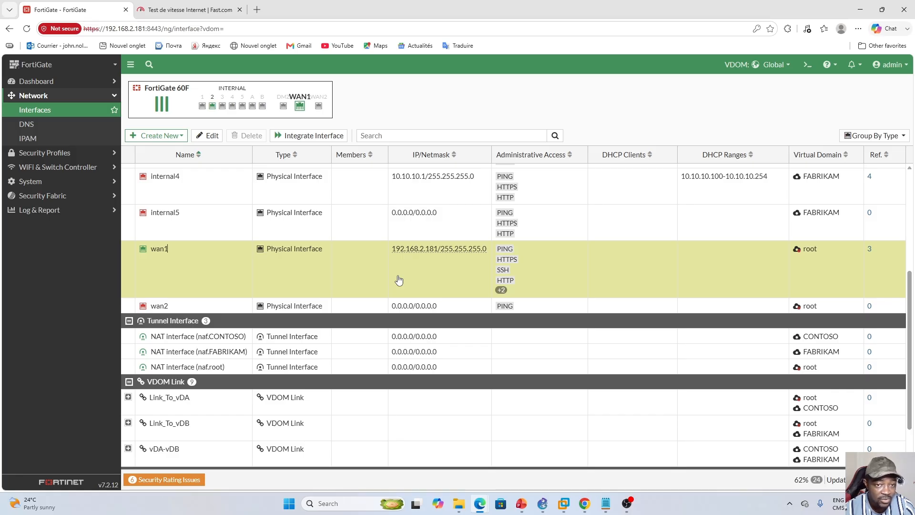
- Check the selectable virtual domains, review the Traffic Sharing on 4 VLANs slide in PowerPoint, and return to the FortiGate page
click(773, 64)
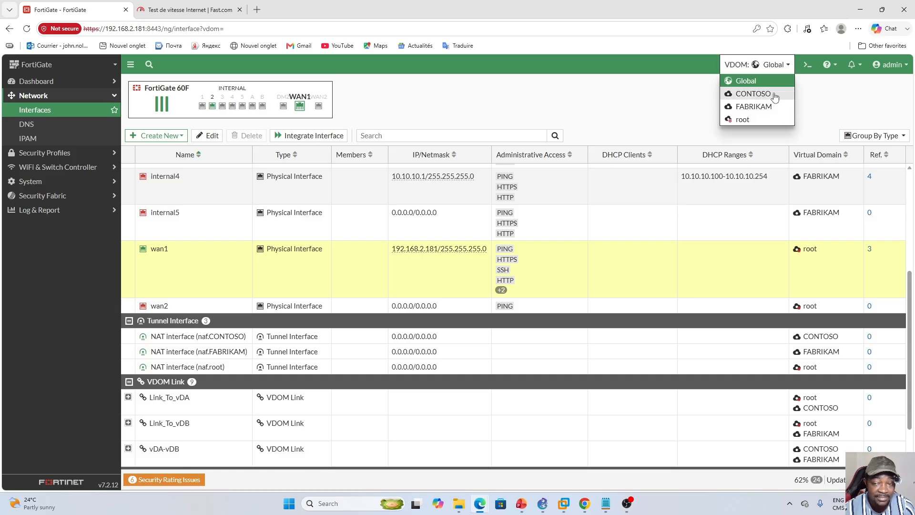
click(588, 113)
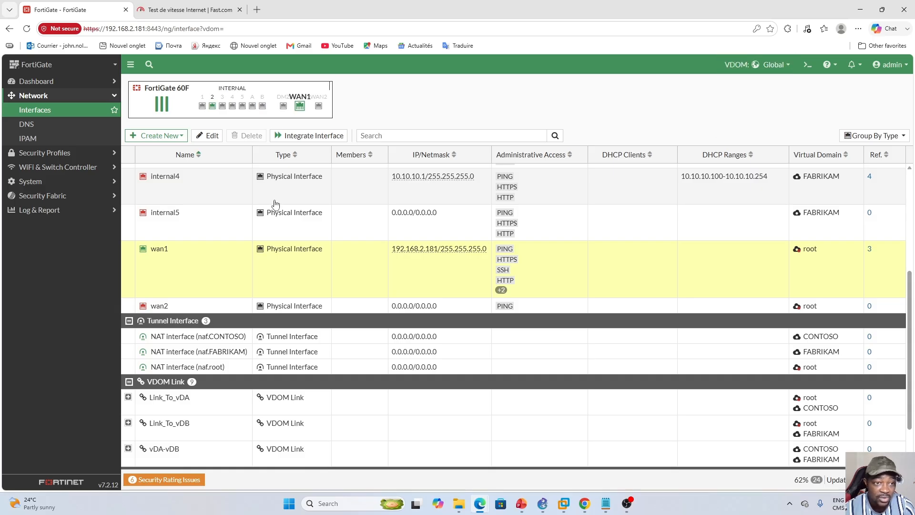
click(789, 66)
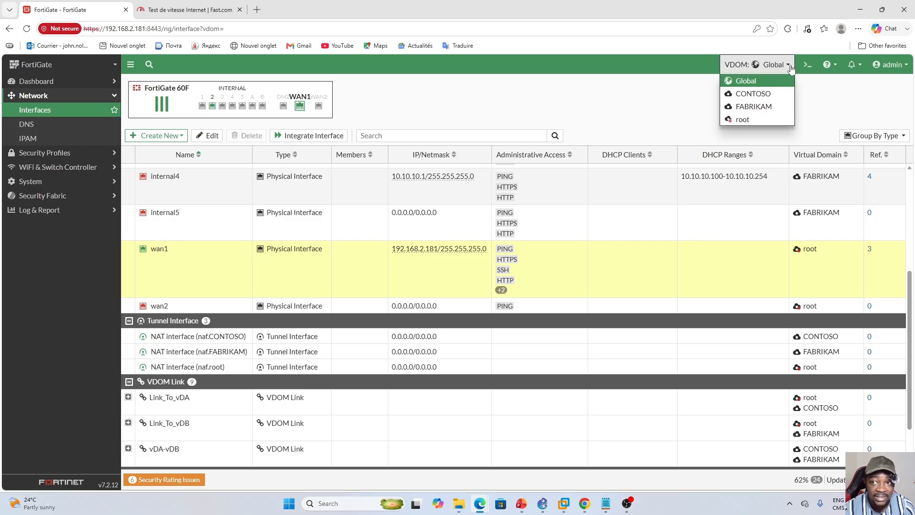
click(521, 506)
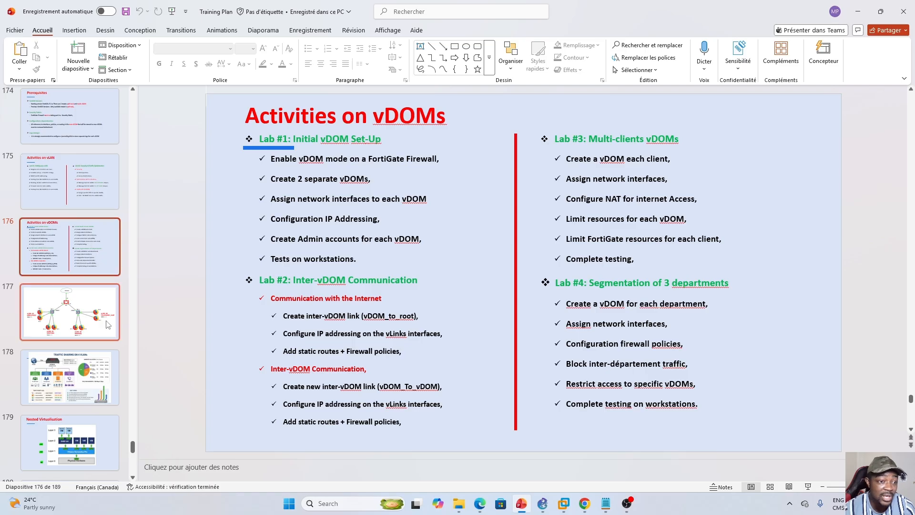
click(58, 368)
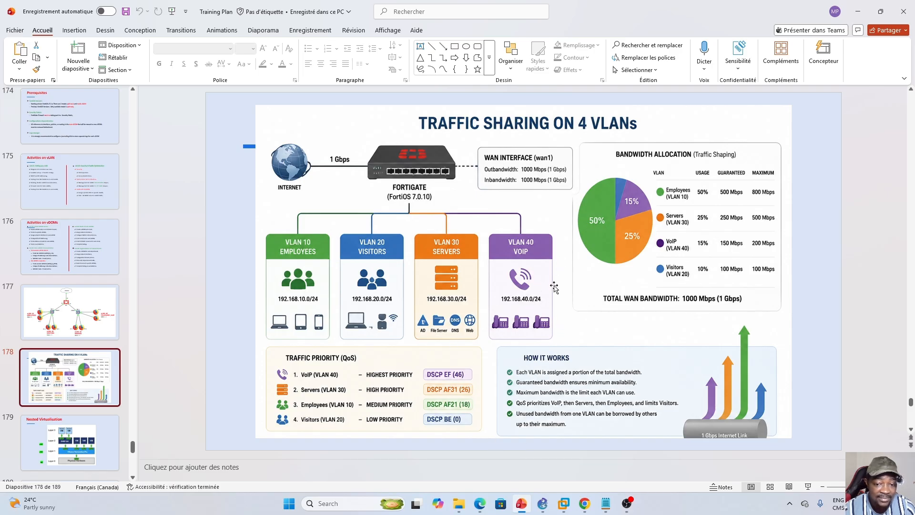
click(526, 505)
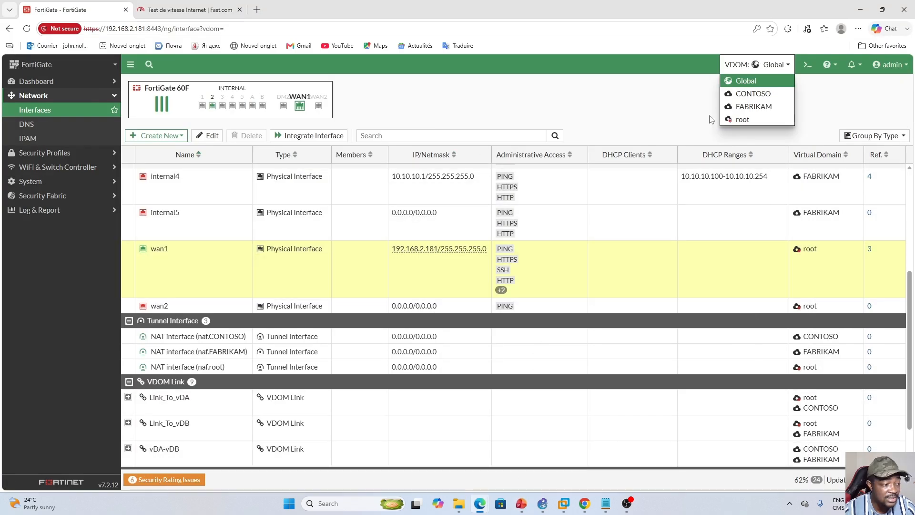
- Switch to the root virtual domain and open its firewall policies, expanding the Link_To_vDB0 to wan1 group
click(742, 119)
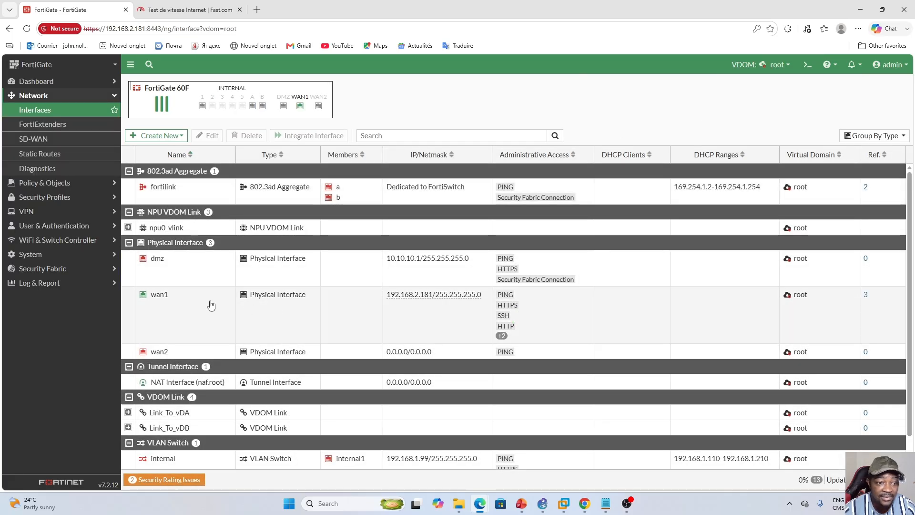
click(203, 305)
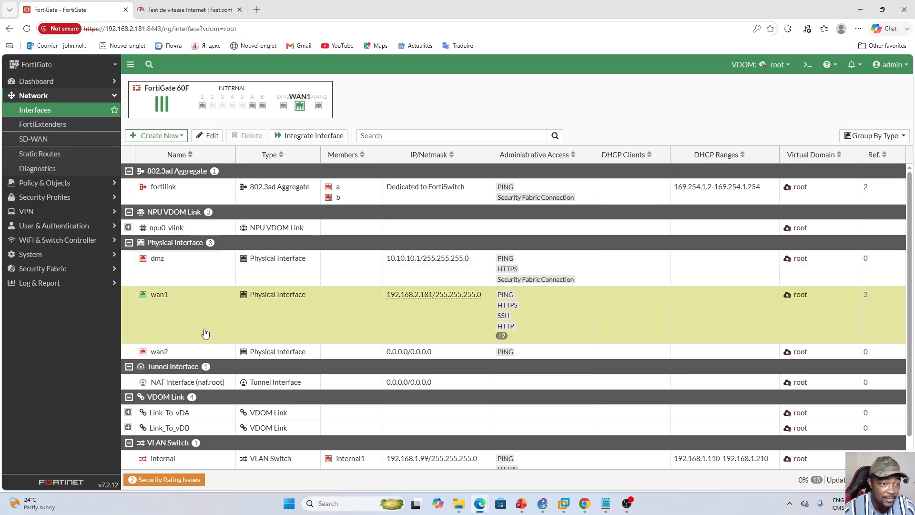
click(83, 189)
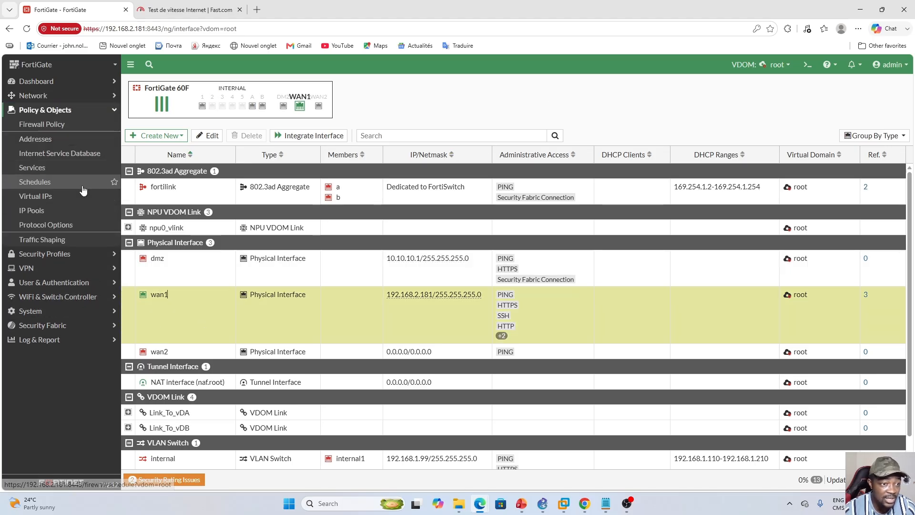
click(42, 129)
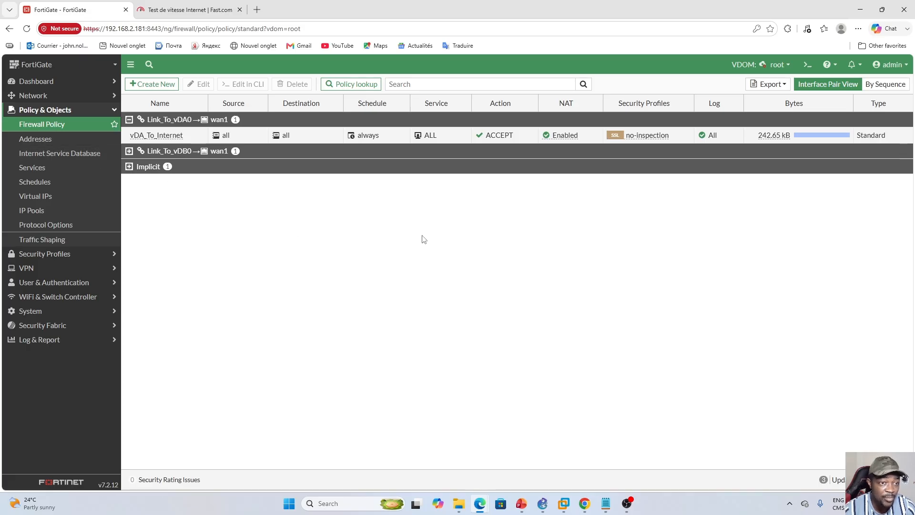
click(129, 151)
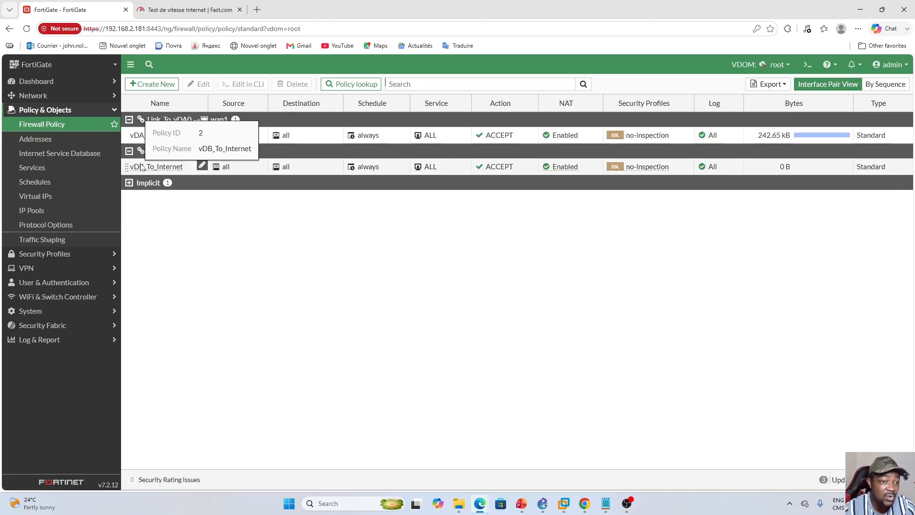
- Examine the vdom-link section of the FortiGate configuration file in Notepad, then return to the firewall policies
click(606, 504)
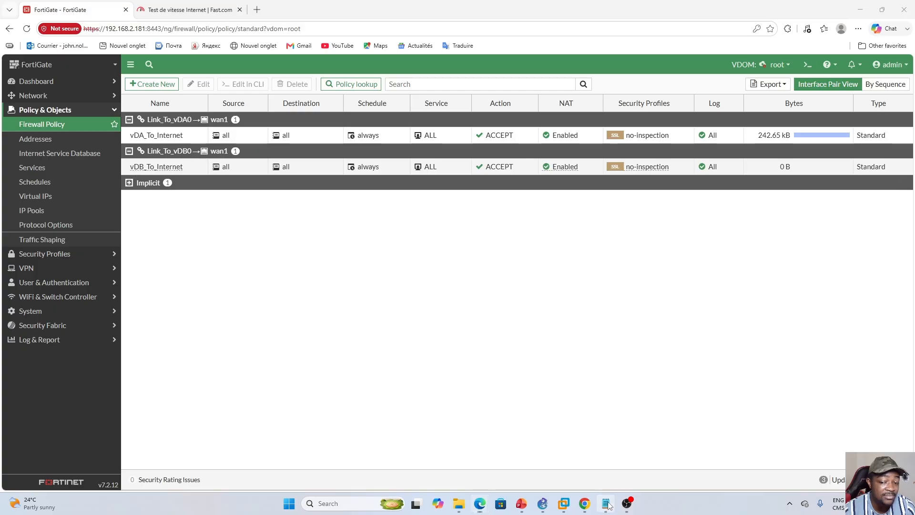
scroll(430, 309, down, 11)
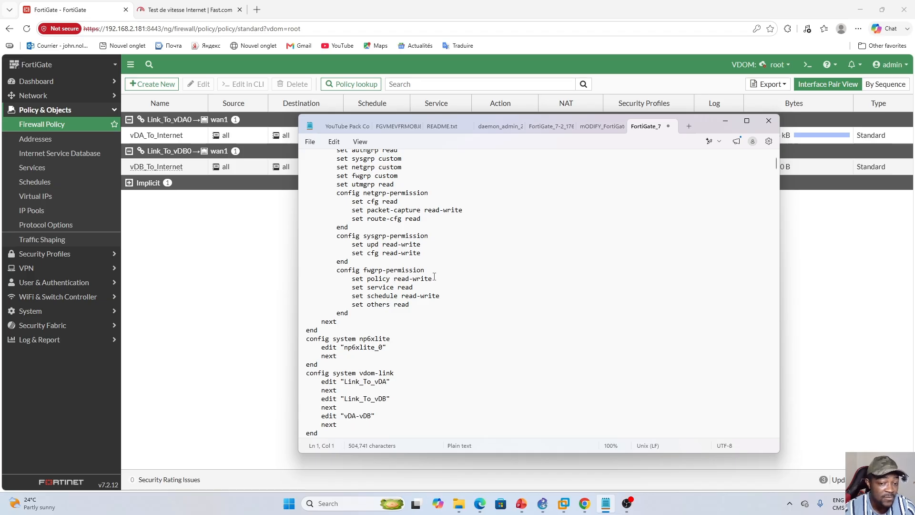
click(229, 272)
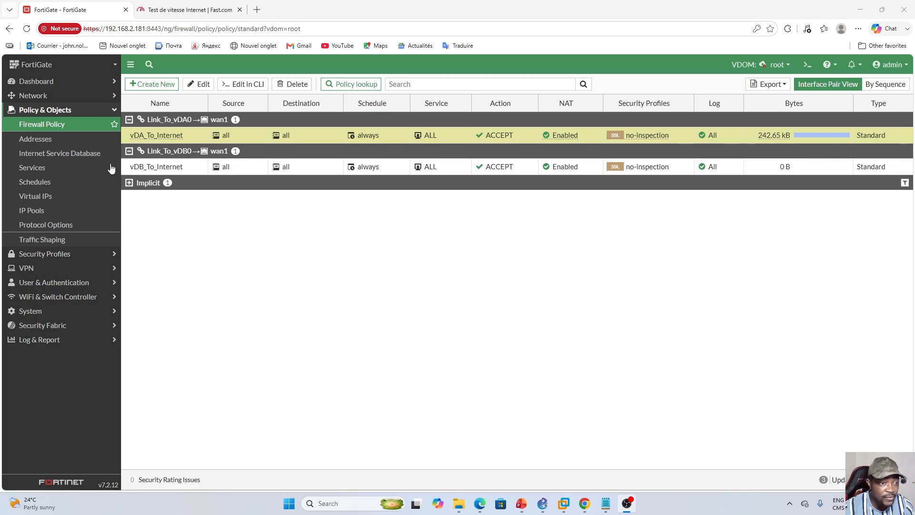
- Open the root domain's traffic shapers and consult the bandwidth allocation slide in PowerPoint before returning to the FortiGate
click(42, 241)
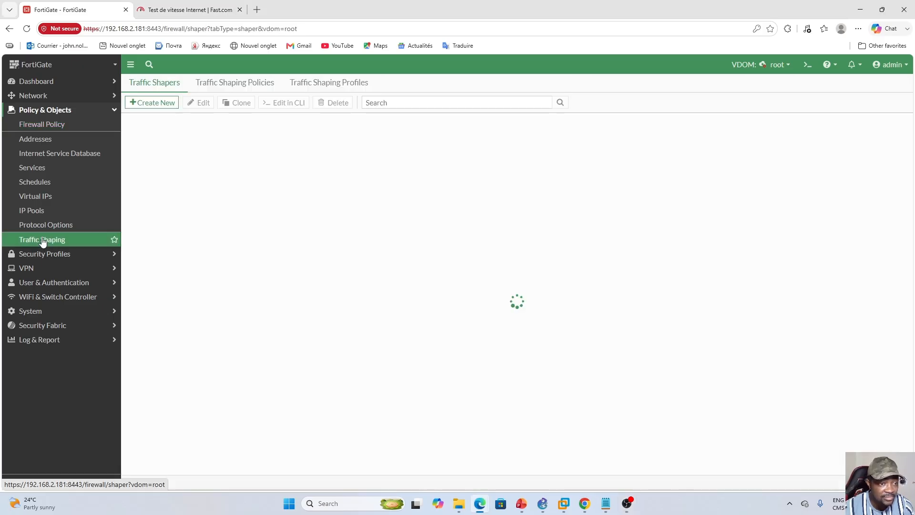
click(228, 84)
click(155, 84)
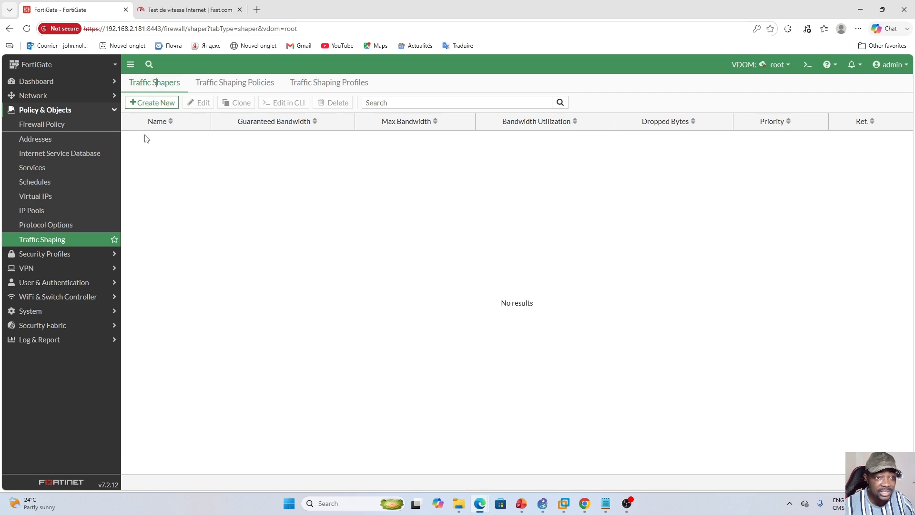
click(522, 504)
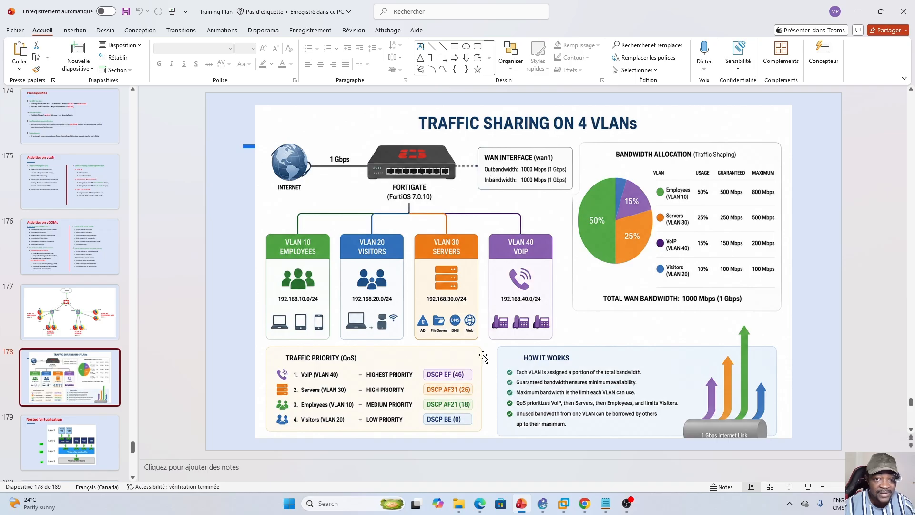
click(522, 503)
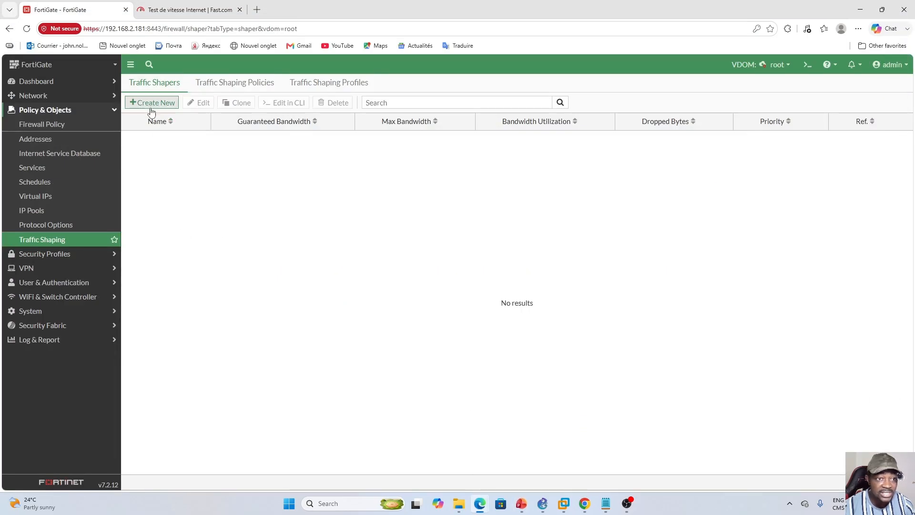
- Start a new shared traffic shaper and name it Traffic_Contoso
click(148, 103)
click(195, 118)
key(Caps_Lock)
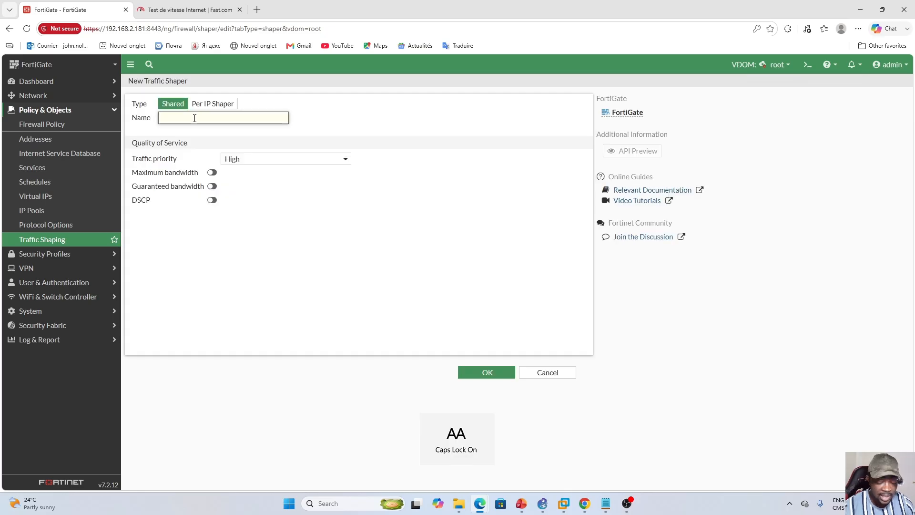
text(T)
key(Caps_Lock)
text(arfi)
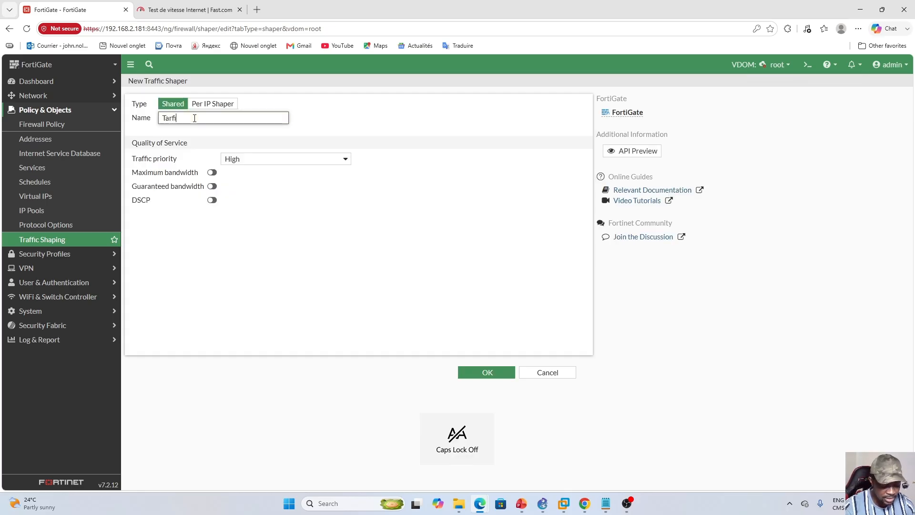
text(f)
key(BackSpace)
key(BackSpace)
key(BackSpace)
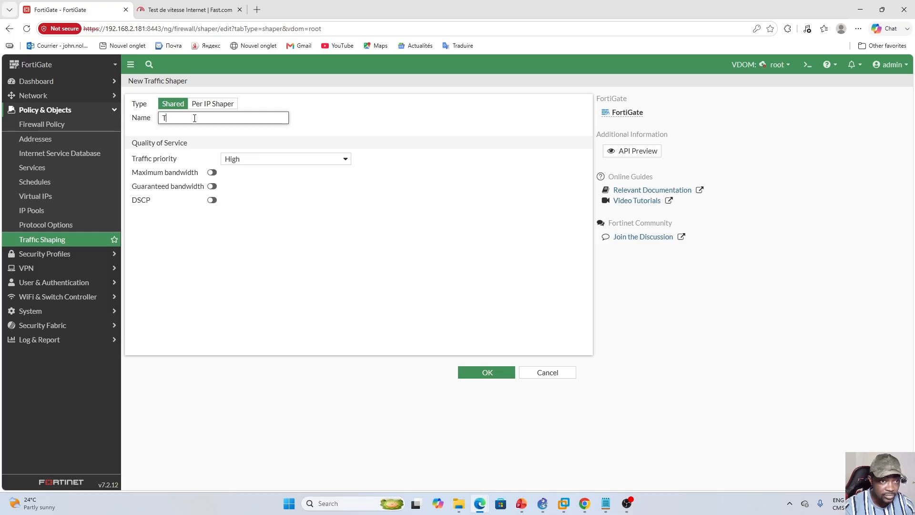
text(raffic)
key(Caps_Lock)
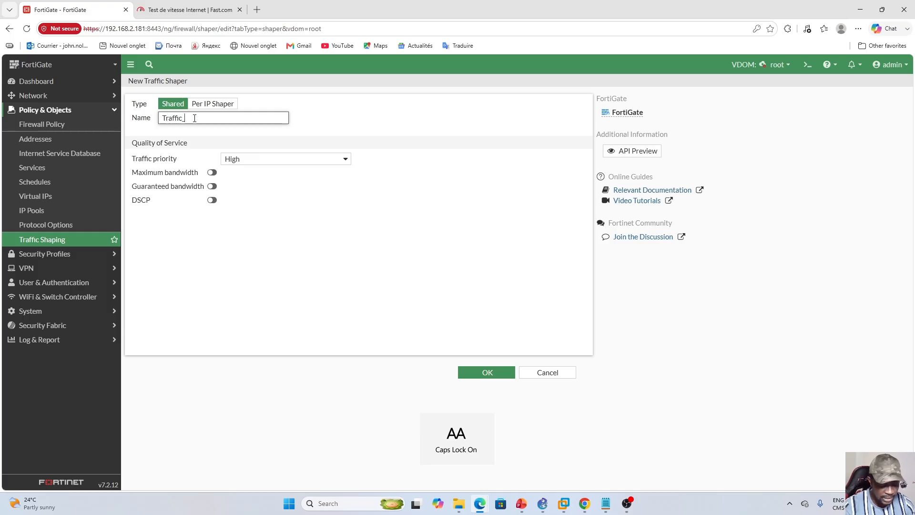
text(CC)
key(Caps_Lock)
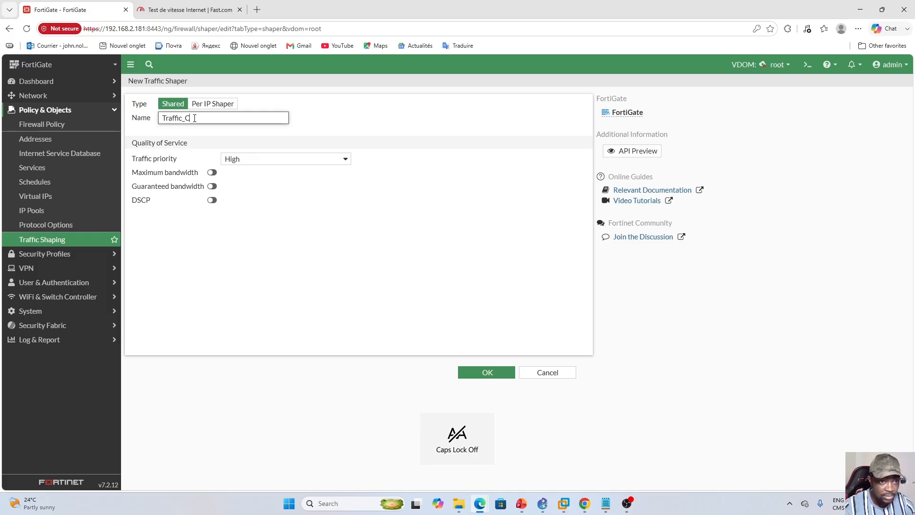
text(ontoso)
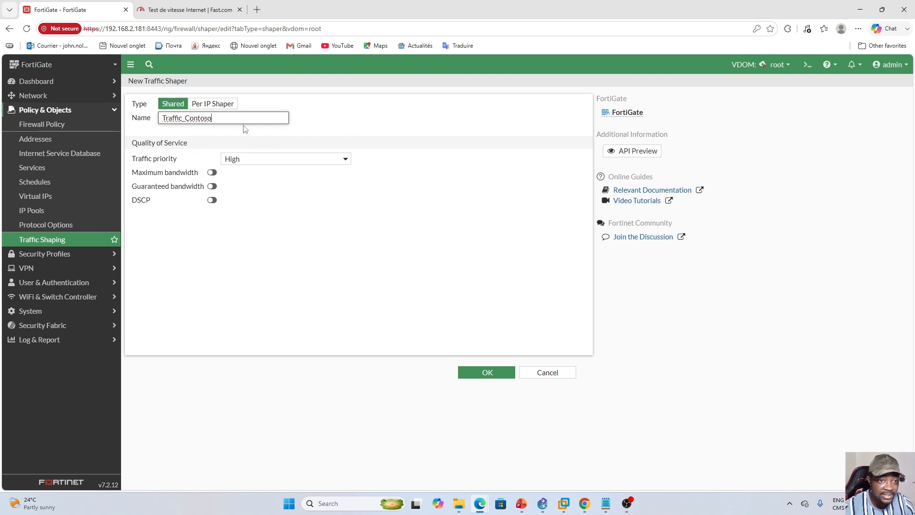
- Keep the shaper's traffic priority at High and enable a maximum bandwidth of 300000 kbps
click(332, 163)
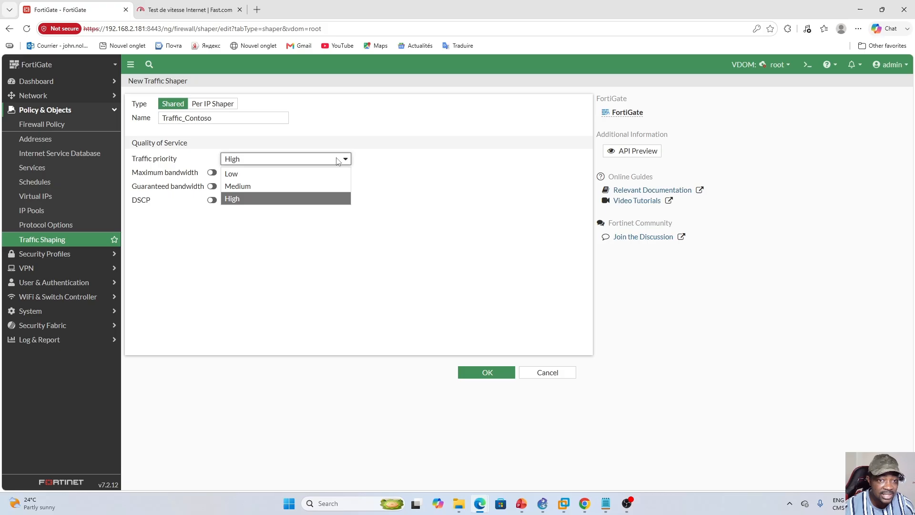
click(414, 187)
click(212, 172)
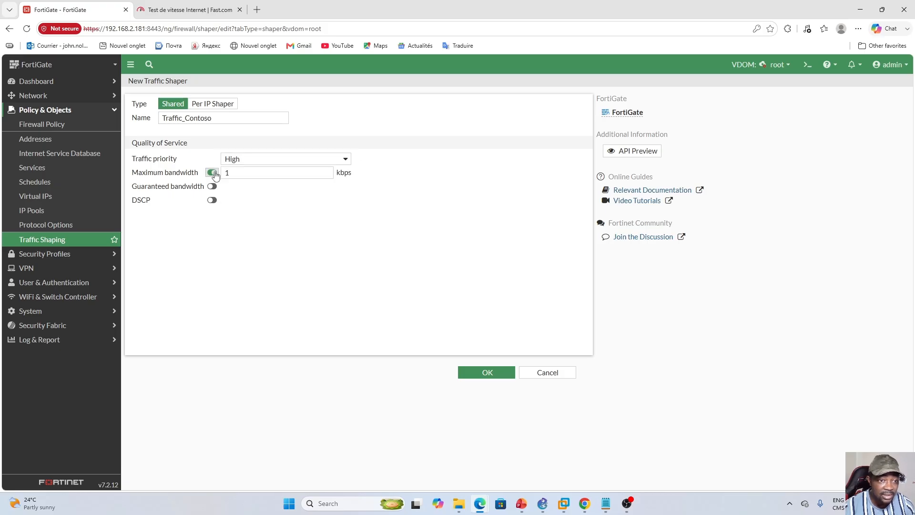
click(242, 175)
key(BackSpace)
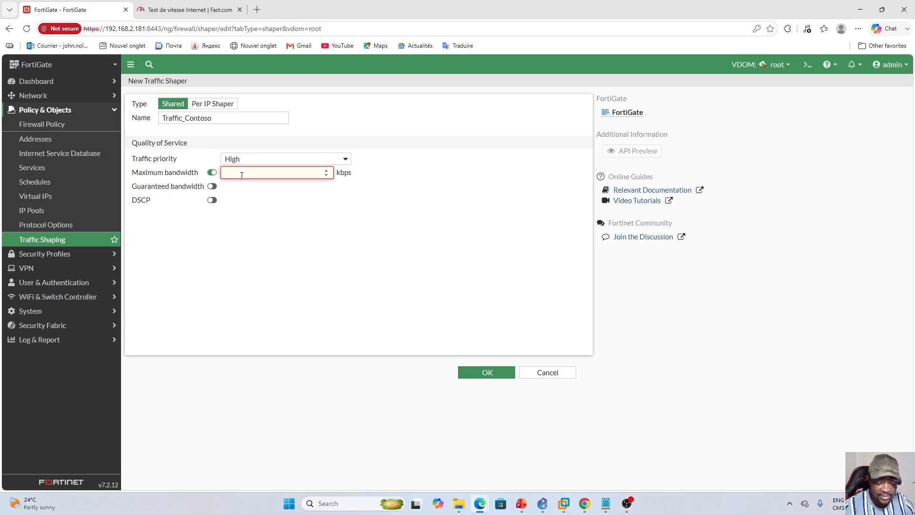
text(300000)
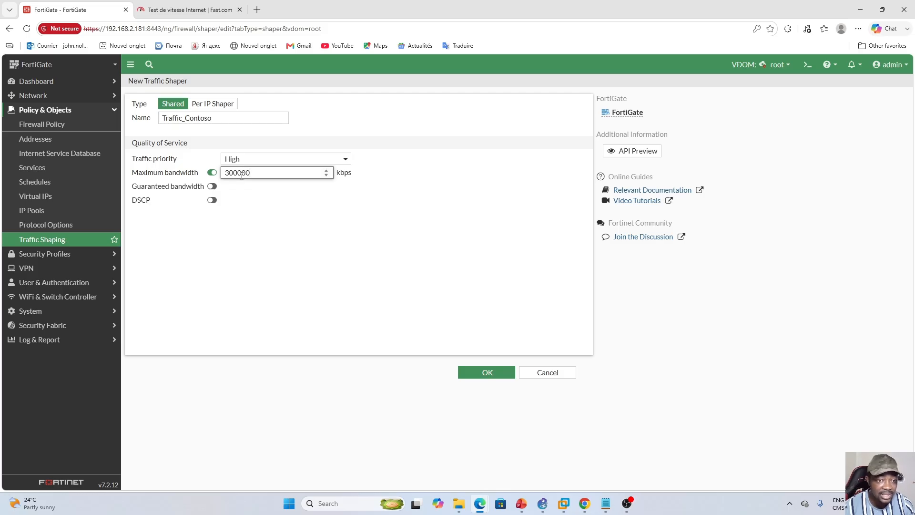
- Enable a guaranteed bandwidth of 300000 kbps for Traffic_Contoso and save the shaper
click(212, 186)
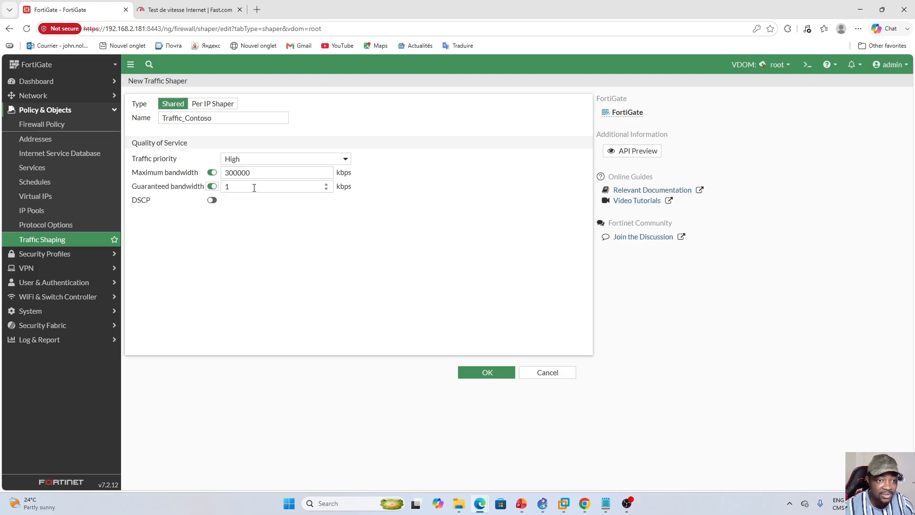
click(247, 188)
key(BackSpace)
text(3)
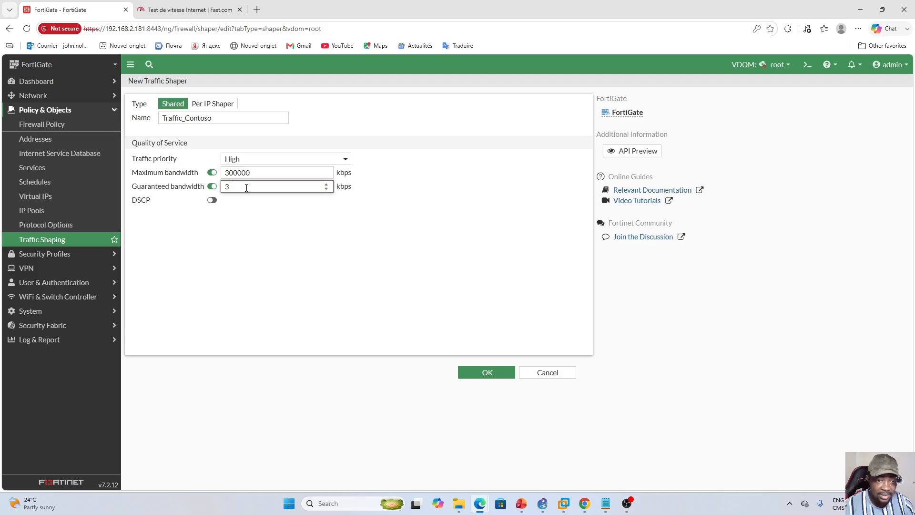
text(000)
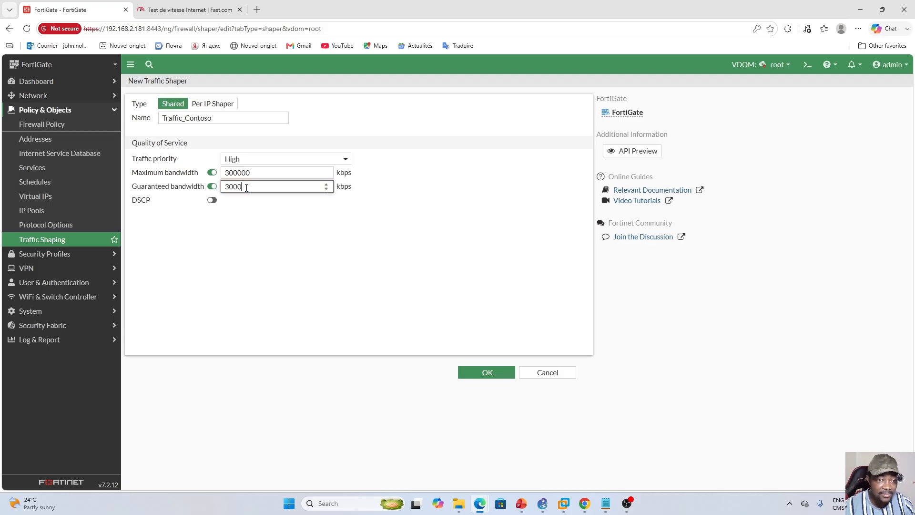
text(00)
click(282, 226)
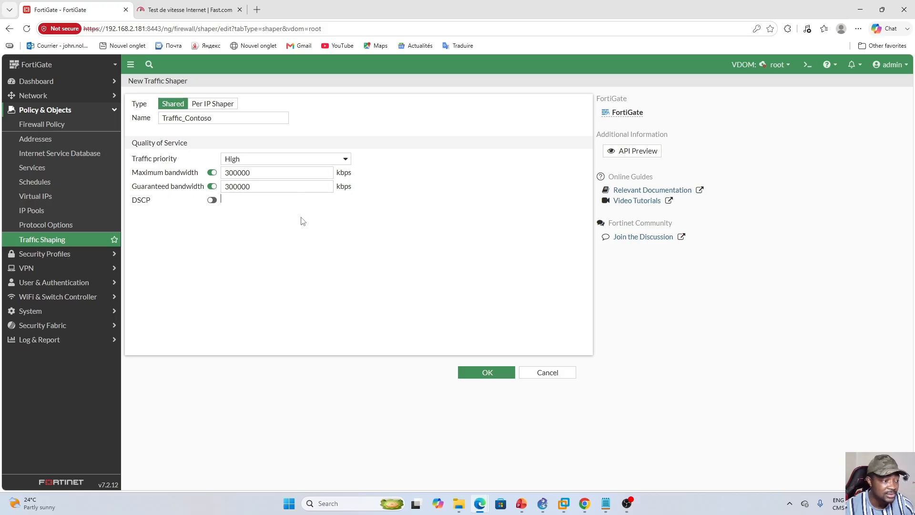
click(486, 376)
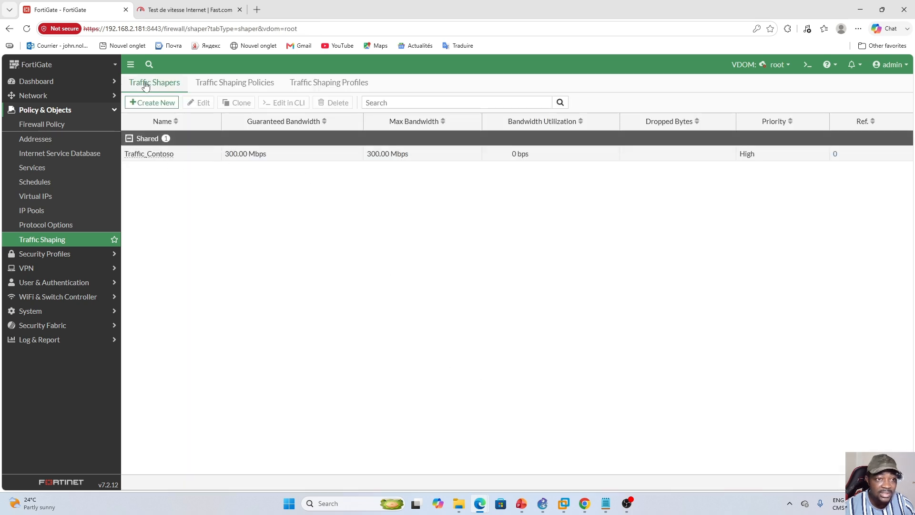
- Review the Traffic_Contoso shaper and the root domain's vDA_To_Internet firewall policy
click(200, 158)
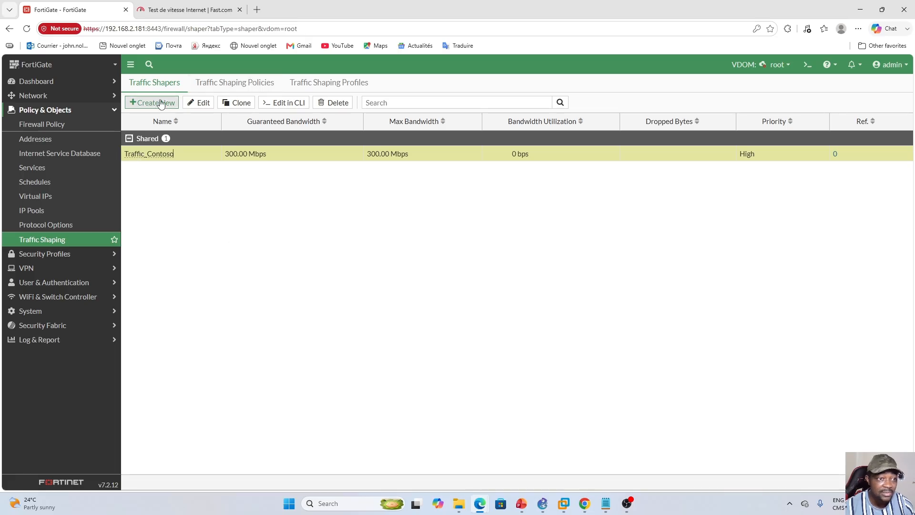
click(38, 128)
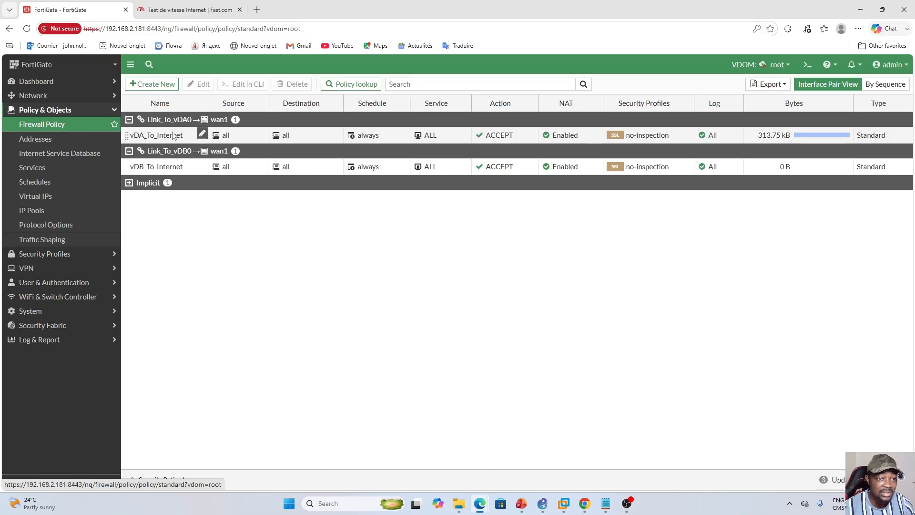
click(183, 136)
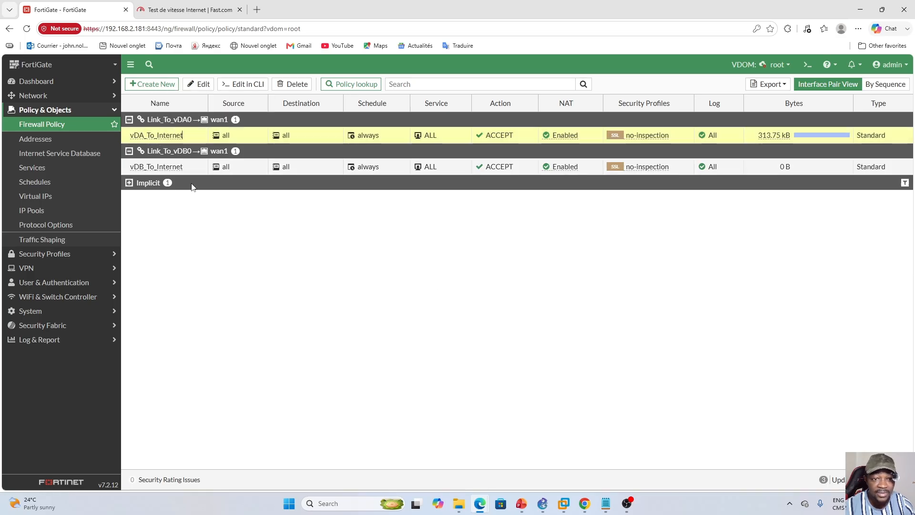
- Switch to the Win10 virtual machine in VMware Workstation and search Google for fifa in Chrome to check its internet access
mouse_move(571, 500)
click(570, 472)
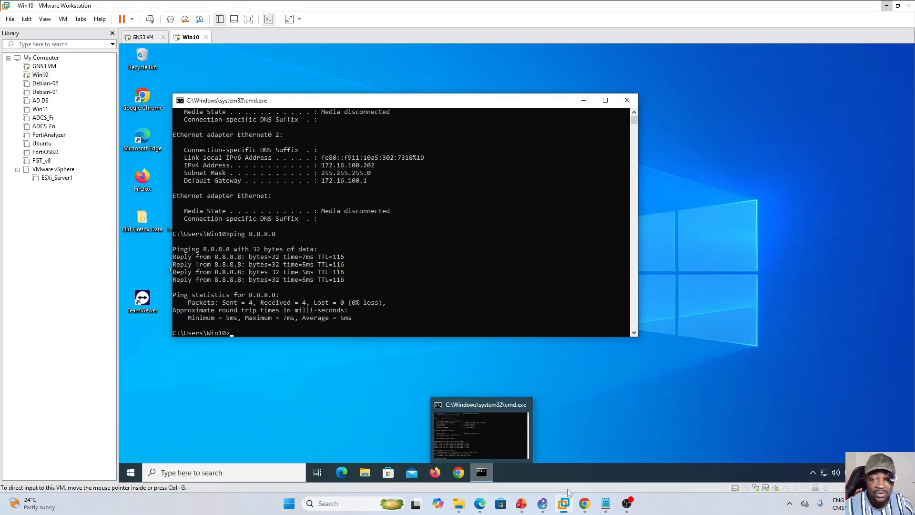
click(476, 272)
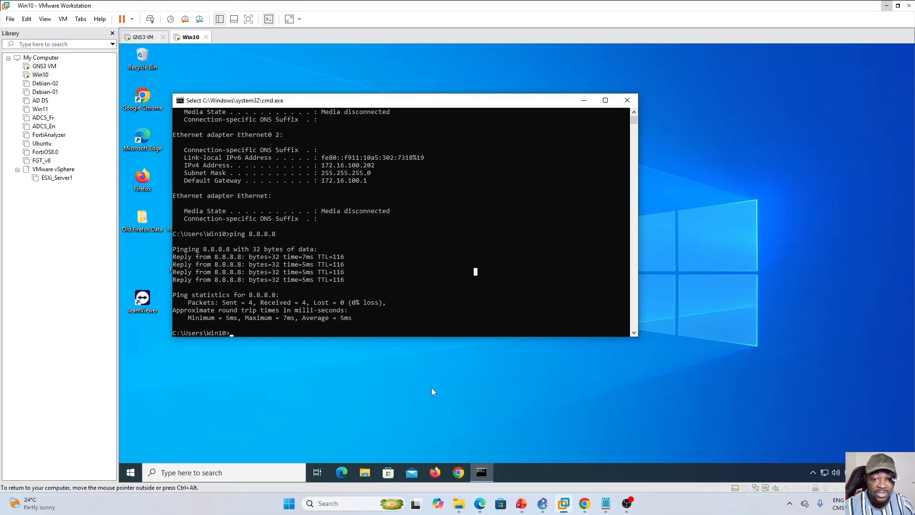
click(458, 472)
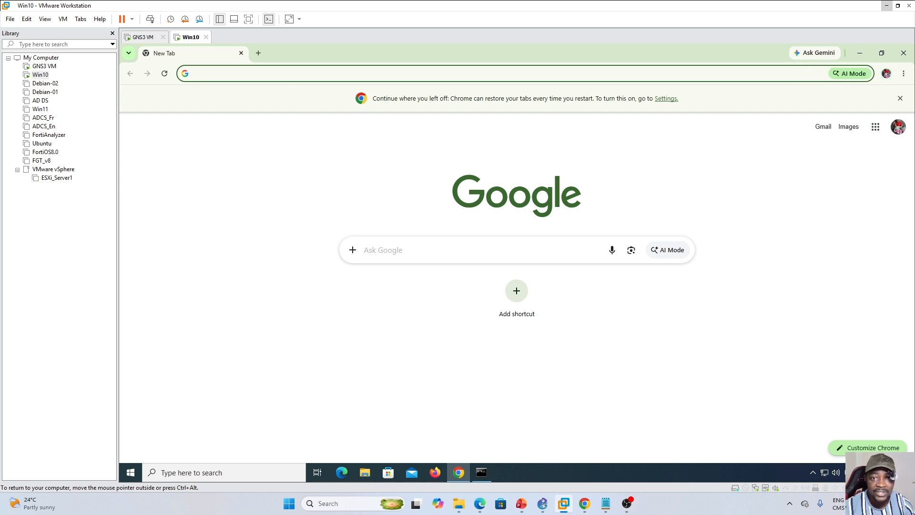
click(296, 73)
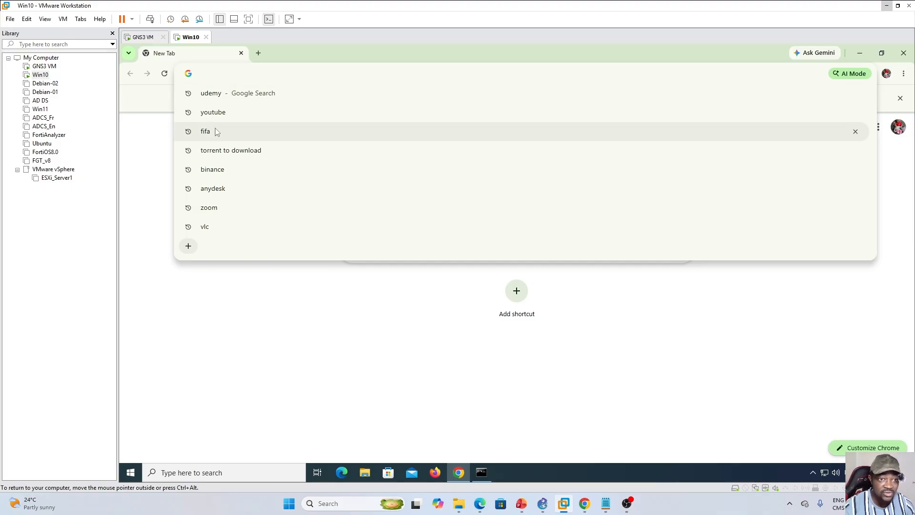
click(245, 131)
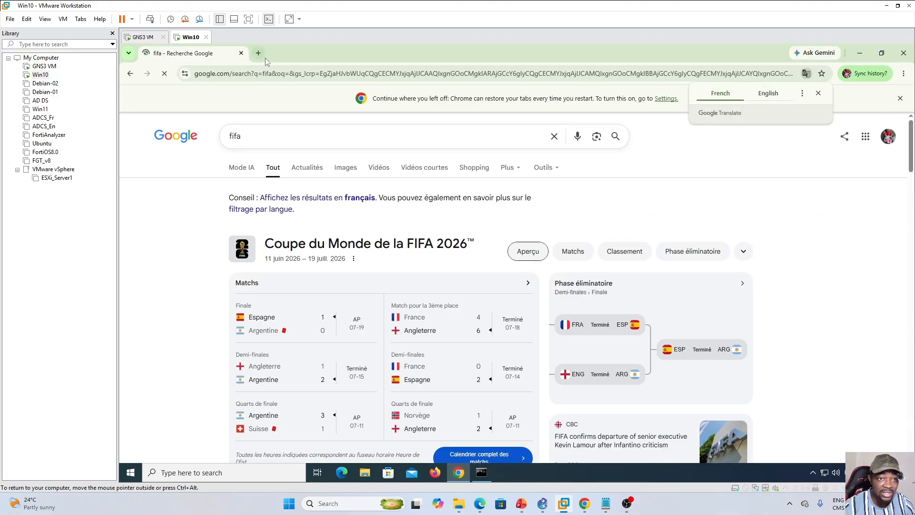
- Run the fast.com speed test in a new Chrome tab on the Win10 machine and dismiss the tab-restore notice
click(260, 54)
text(fast)
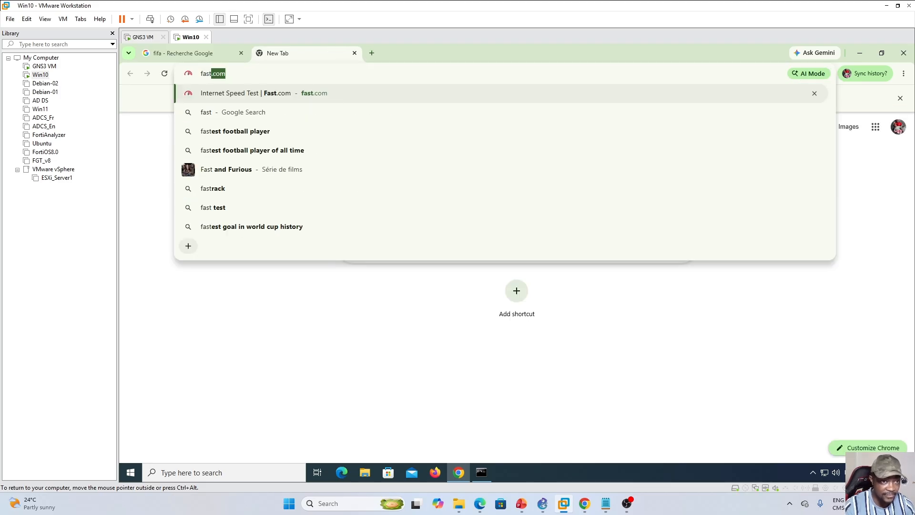
key(Return)
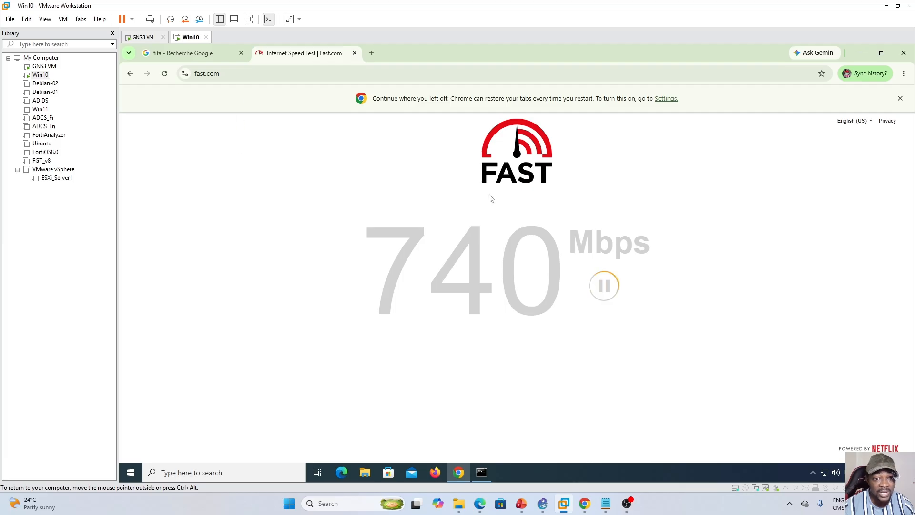
click(900, 98)
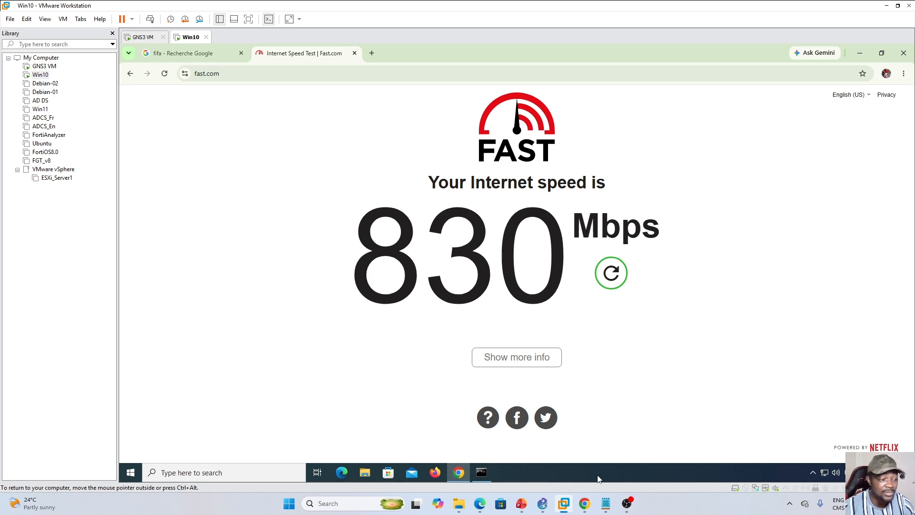
- Compare the host's Fast.com result in Edge with the Win10 machine's result in VMware, ending back in Edge
mouse_move(481, 506)
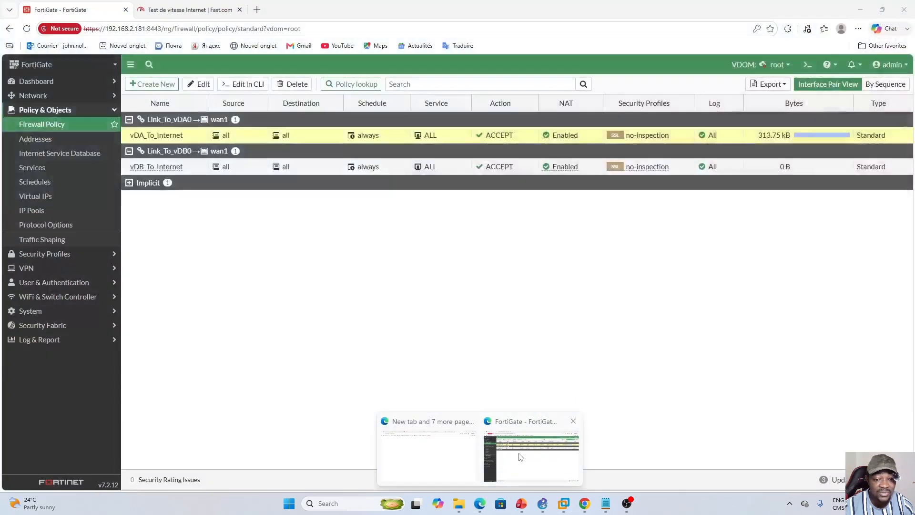
click(519, 458)
click(174, 10)
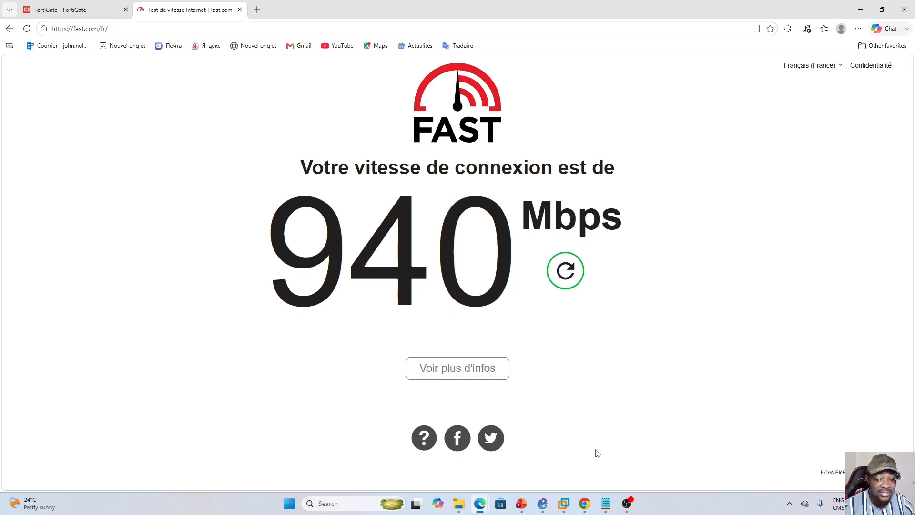
click(564, 503)
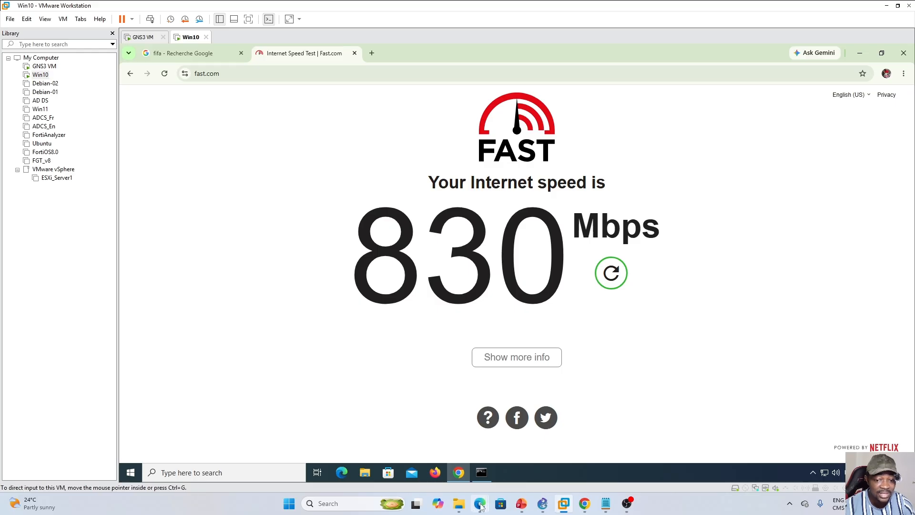
mouse_move(480, 504)
click(516, 465)
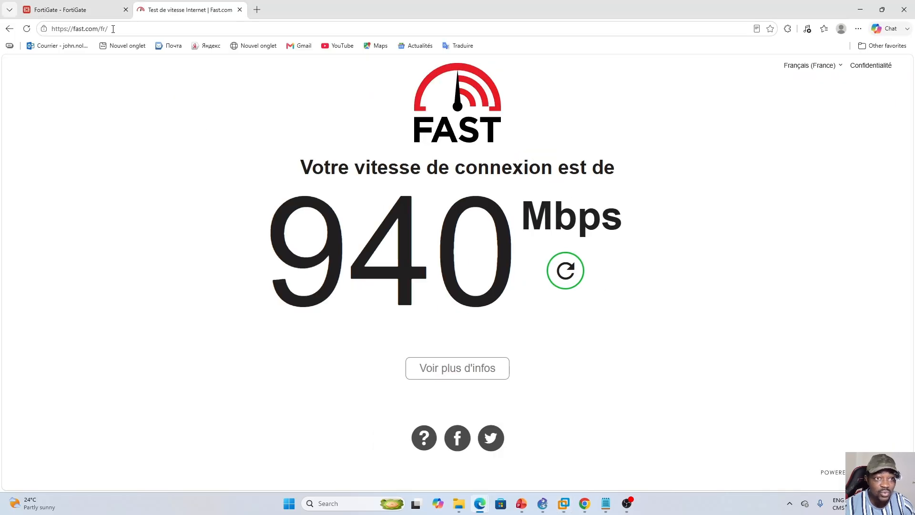
- Return to the root domain's traffic shapers on the FortiGate and review the Traffic_Contoso entry
click(71, 9)
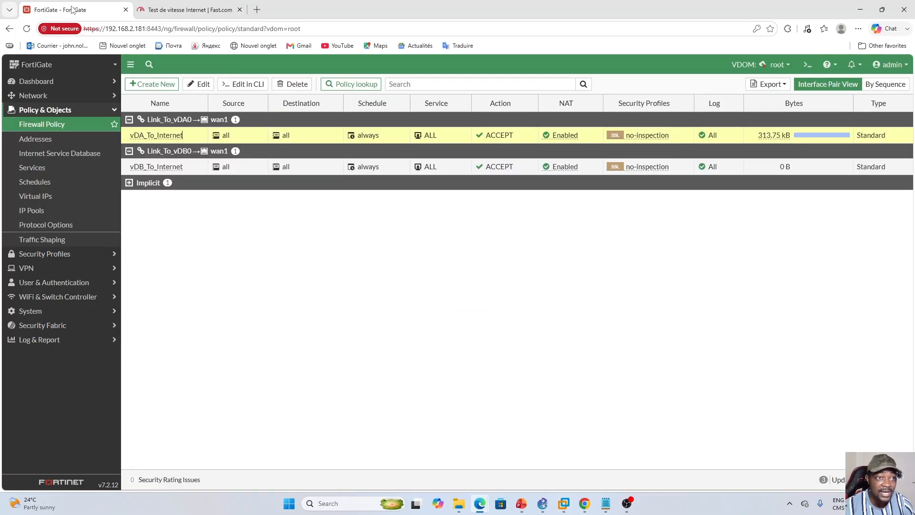
click(46, 243)
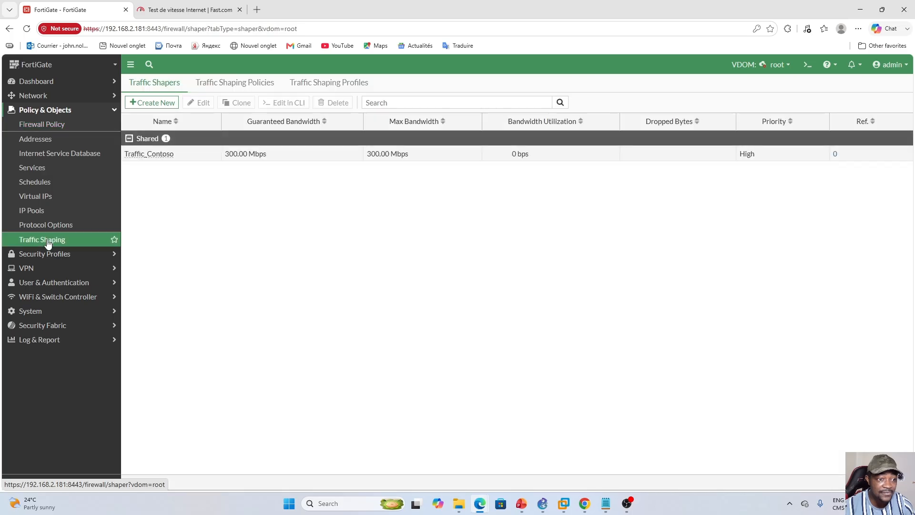
click(202, 157)
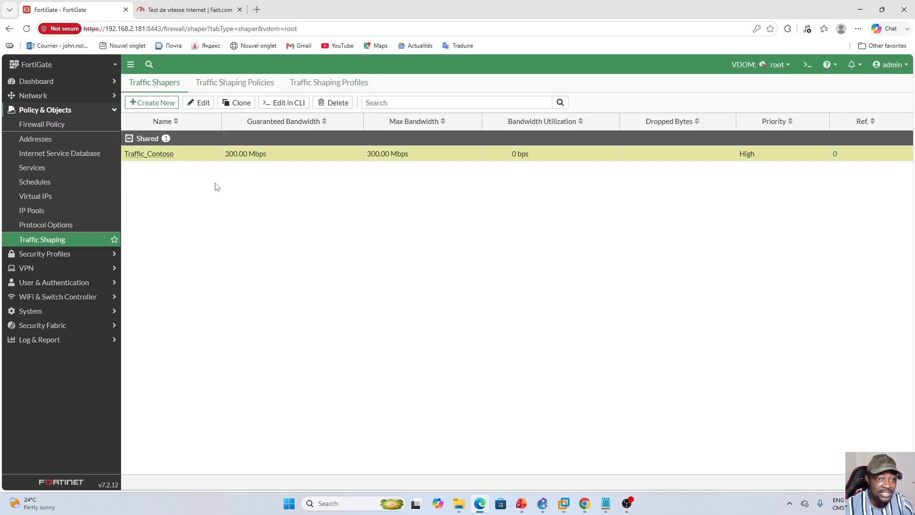
- Start a new traffic shaping policy in the root domain and name it Contoso_To_Internet
click(228, 84)
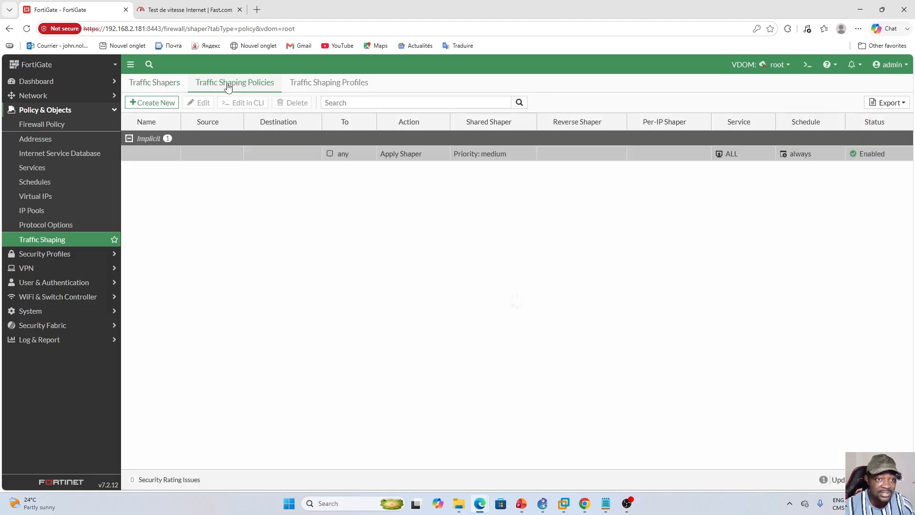
click(151, 104)
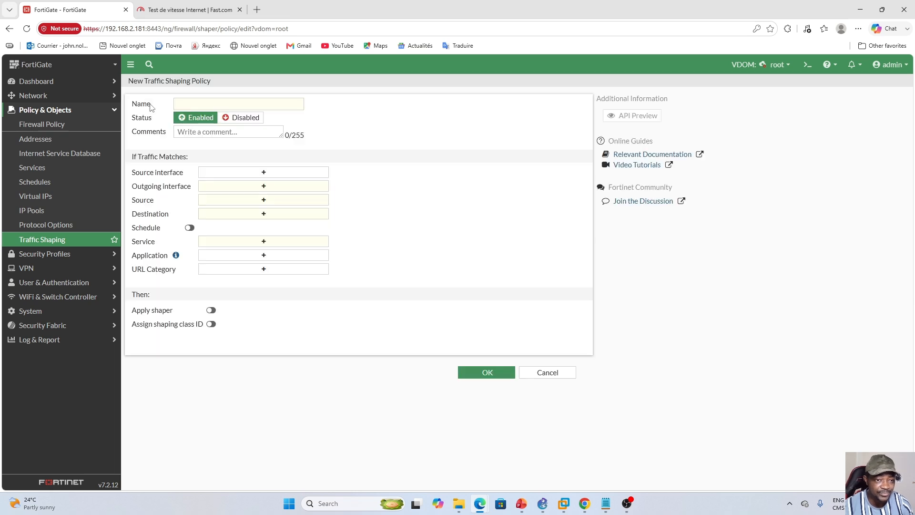
click(204, 104)
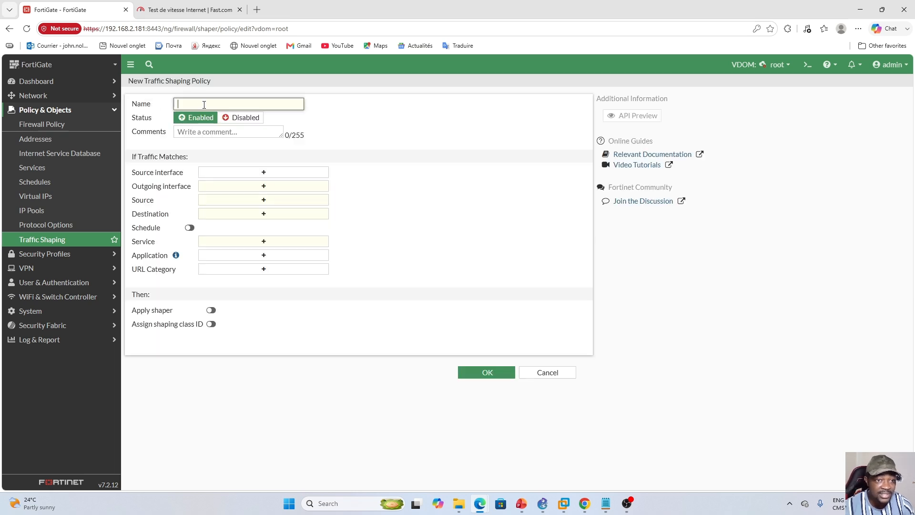
key(Caps_Lock)
text(C)
key(Caps_Lock)
text(ontos)
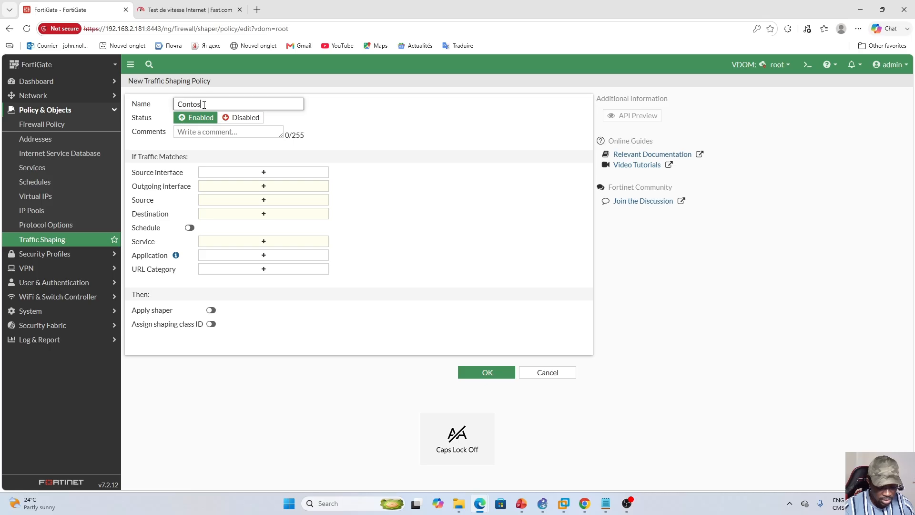
text(o_)
key(Caps_Lock)
text(T)
key(Caps_Lock)
text(o_)
key(Caps_Lock)
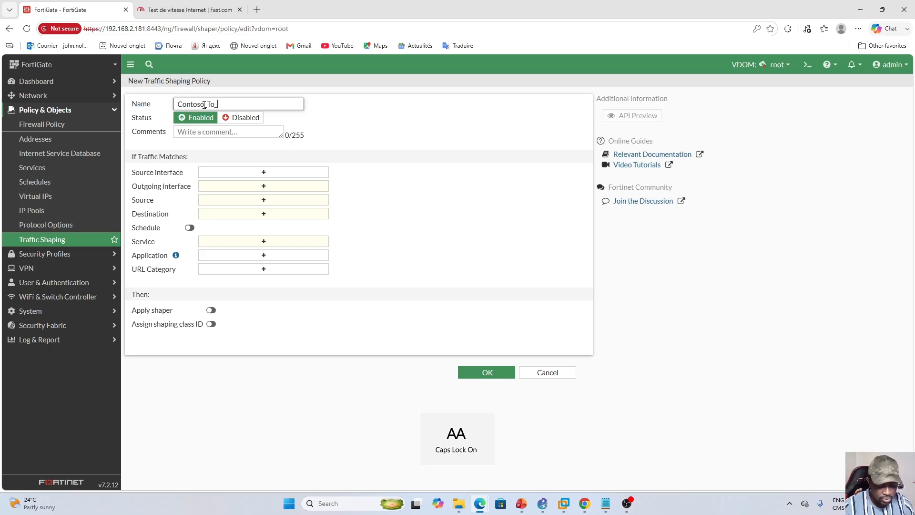
text(Internet)
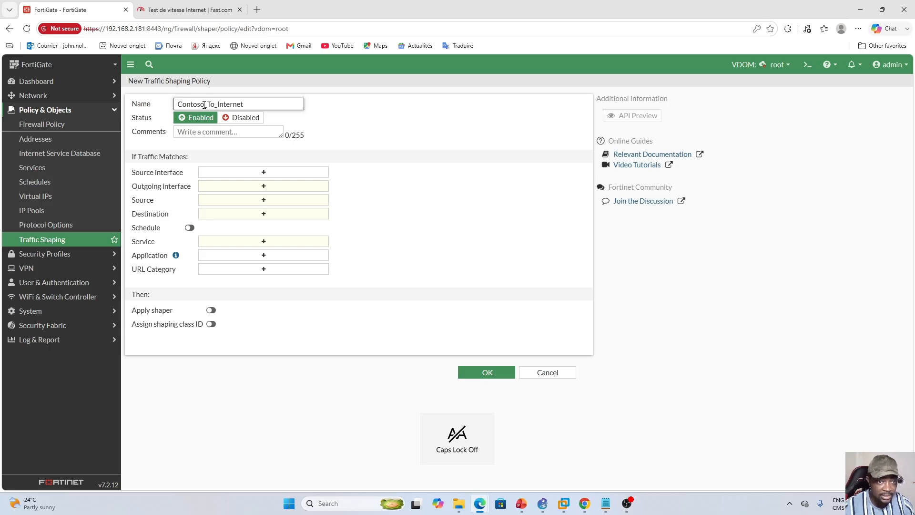
click(381, 171)
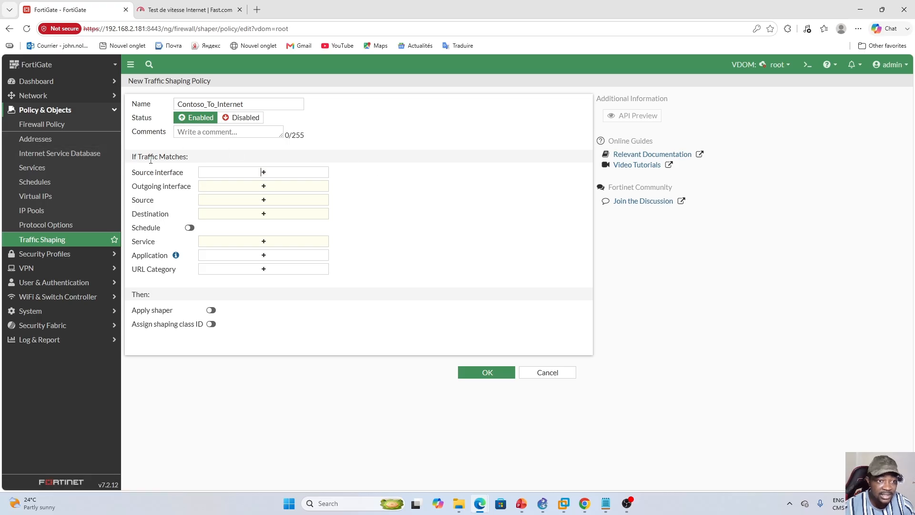
- Set the shaping policy's source interface to Link_To_vDA0 and its outgoing interface to wan1
click(263, 172)
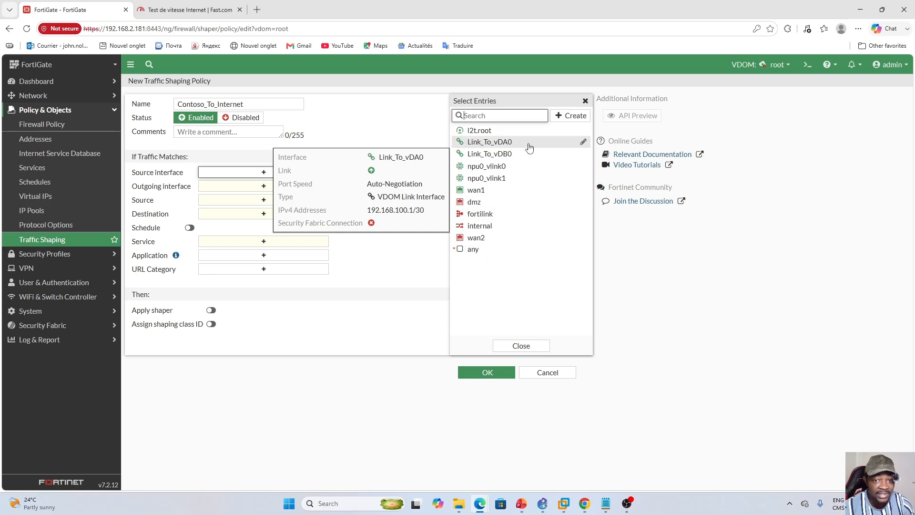
click(501, 144)
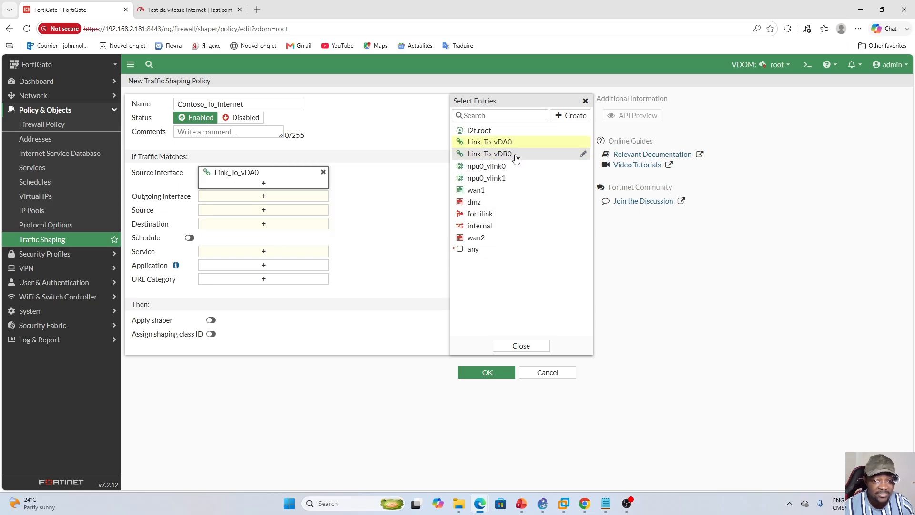
click(396, 211)
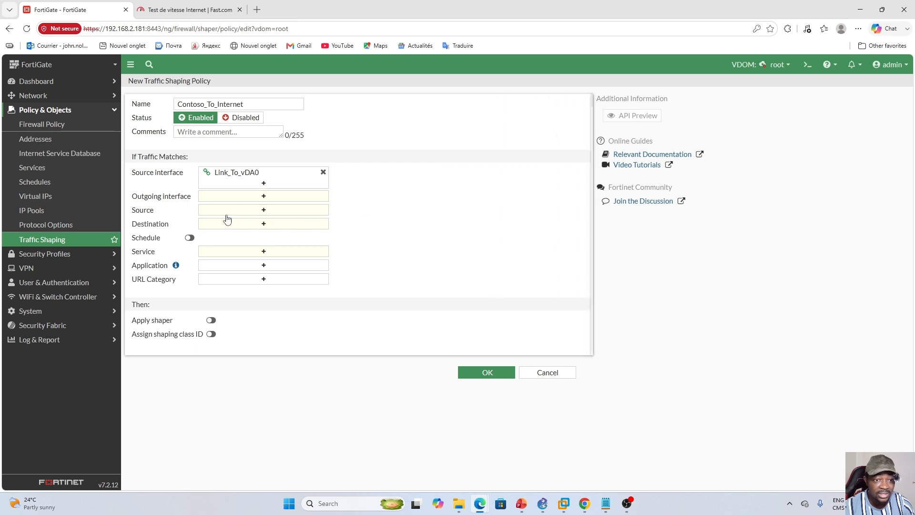
click(265, 197)
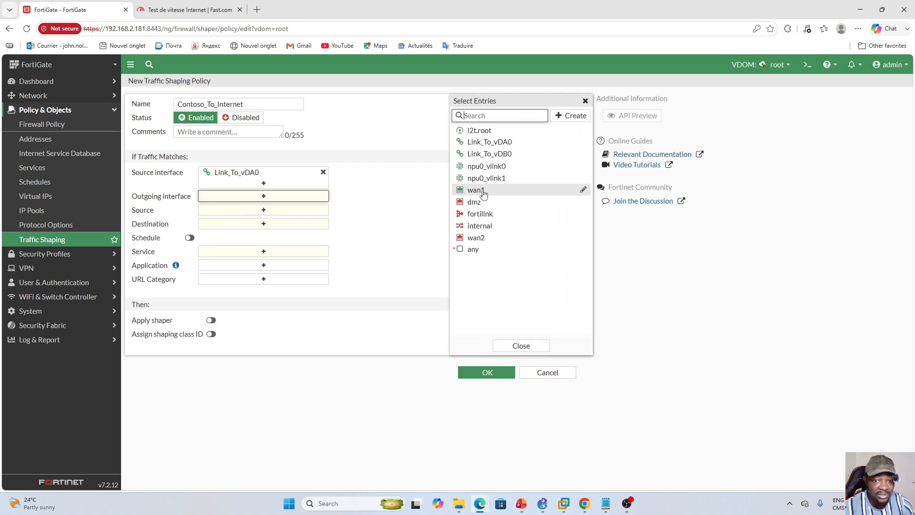
click(484, 193)
click(351, 231)
- Set the policy's source and destination addresses to all and its service to ALL
click(265, 222)
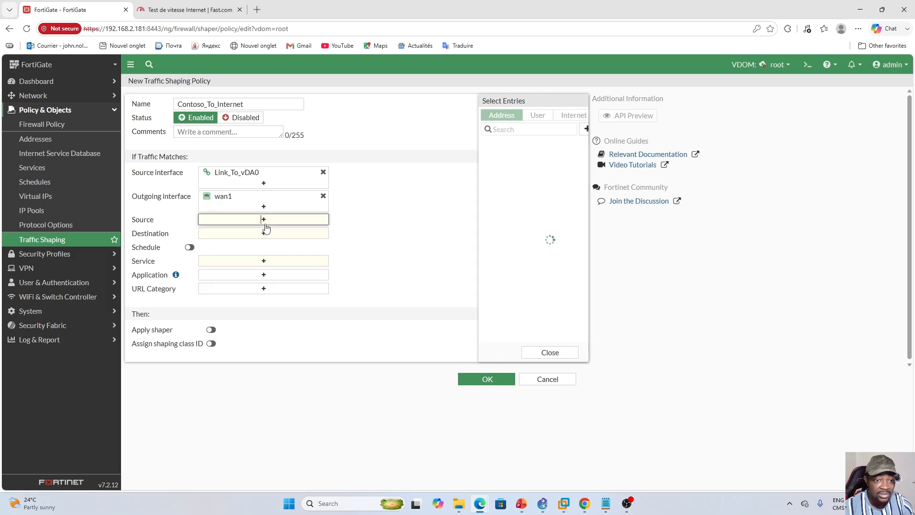
click(469, 157)
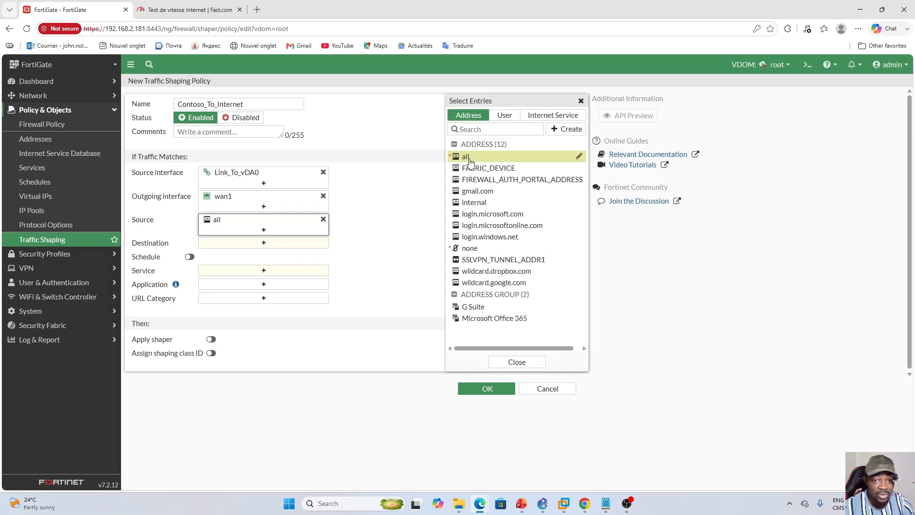
click(264, 243)
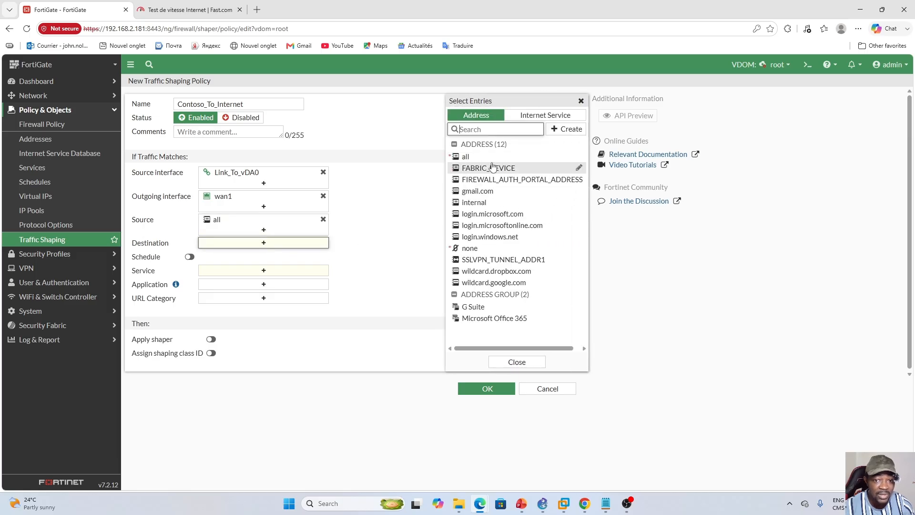
click(470, 158)
click(256, 283)
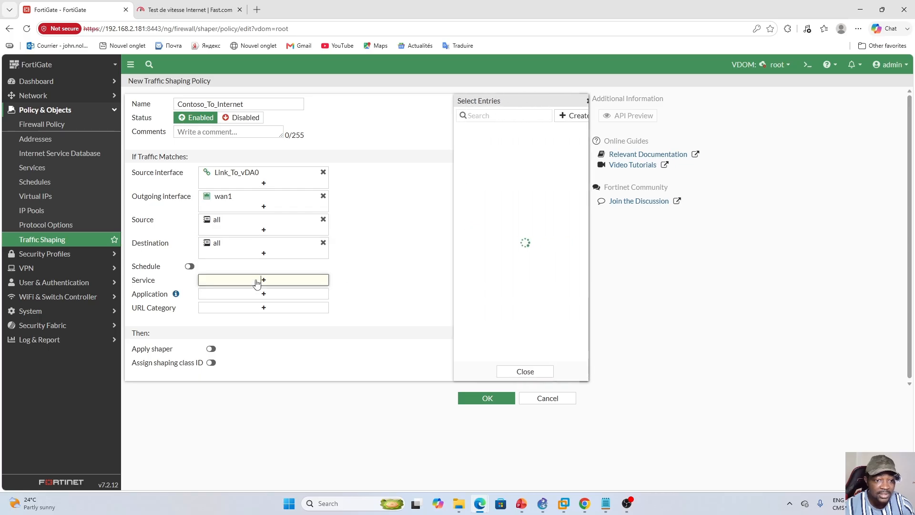
click(479, 153)
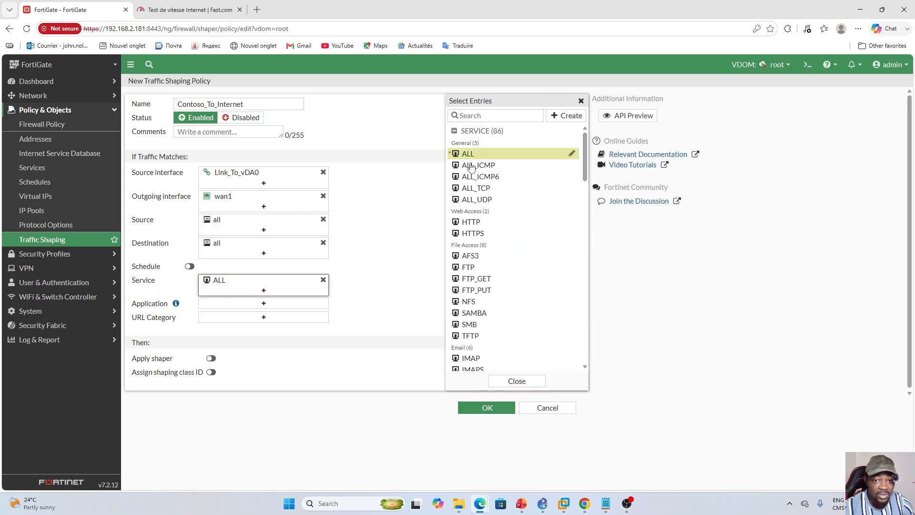
click(391, 268)
drag(132, 163, 190, 159)
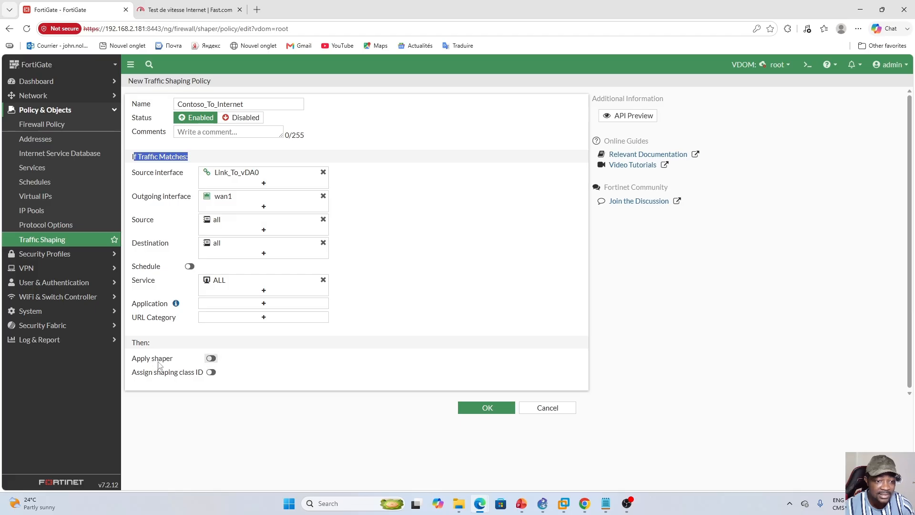
- Apply Traffic_Contoso as both the shared shaper and the reverse shaper of the Contoso_To_Internet policy and save the policy
click(212, 359)
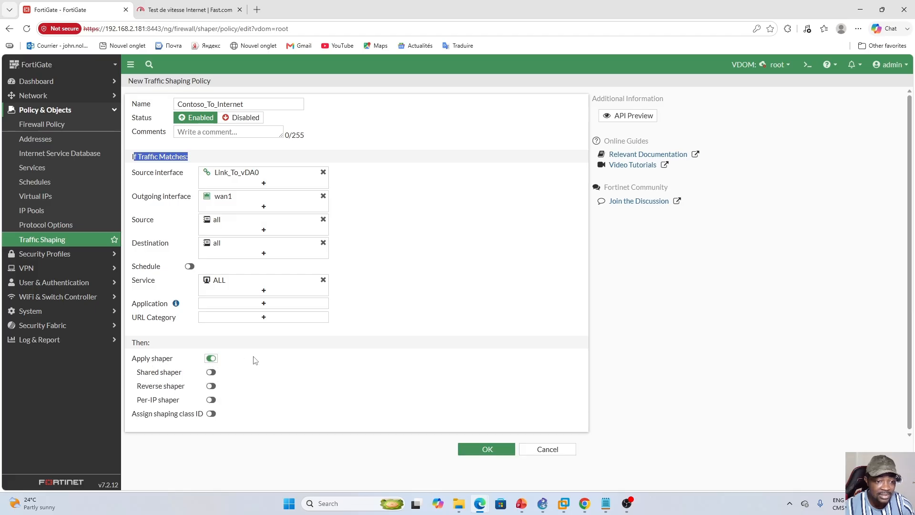
click(211, 373)
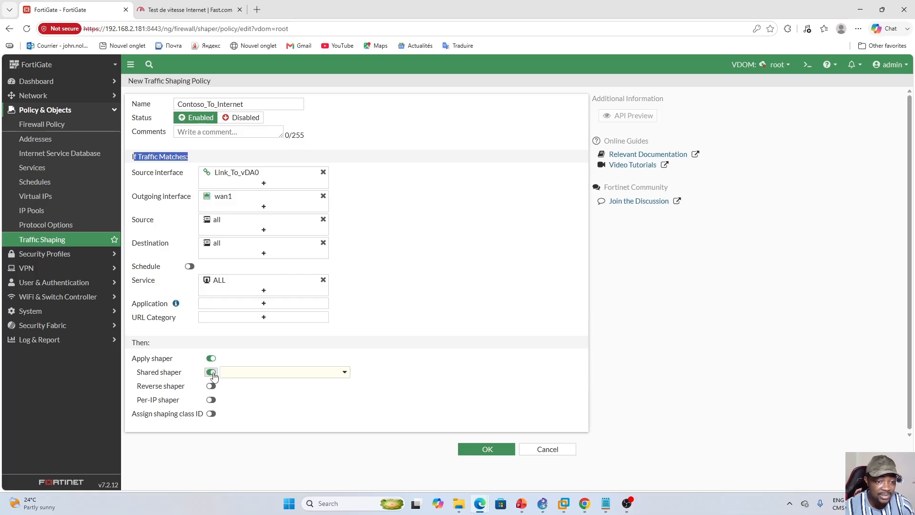
click(343, 372)
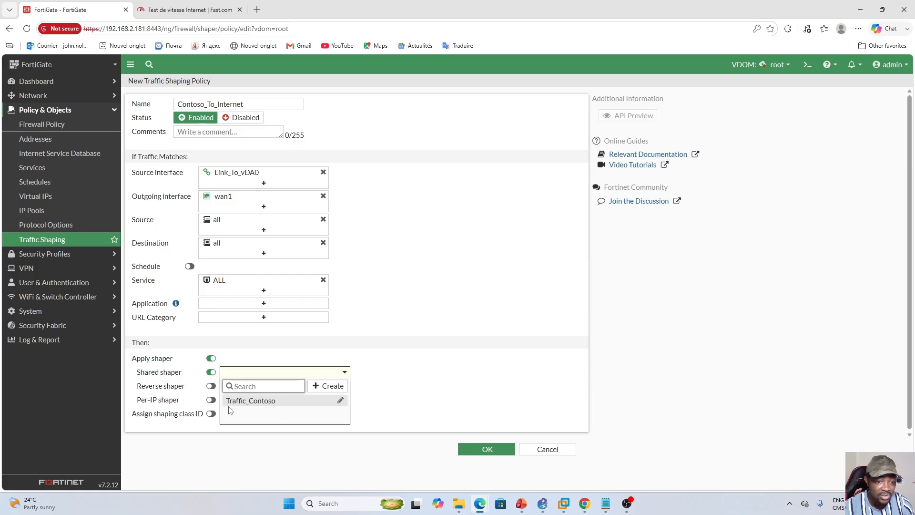
mouse_move(256, 408)
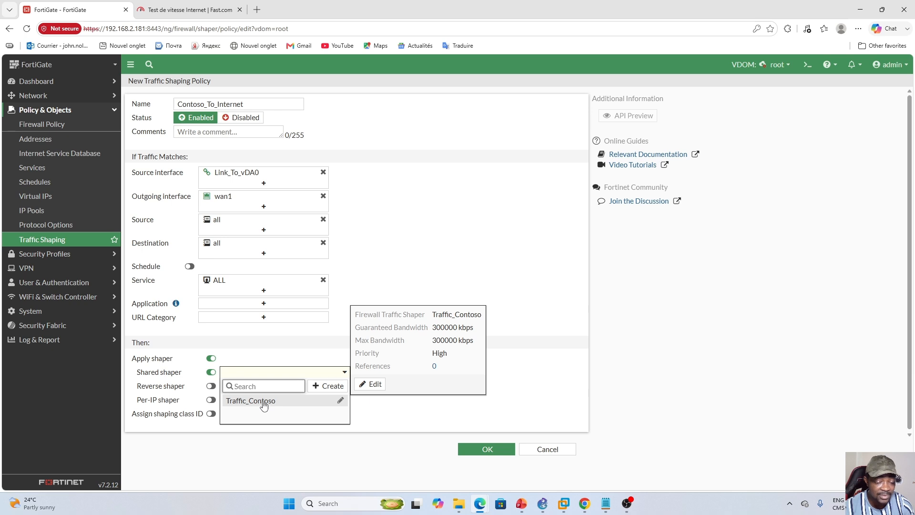
click(263, 401)
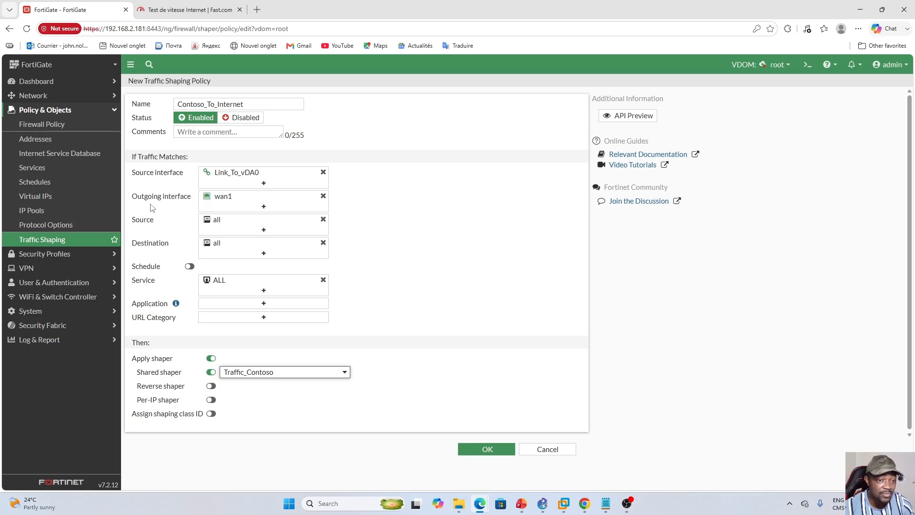
click(211, 387)
click(331, 389)
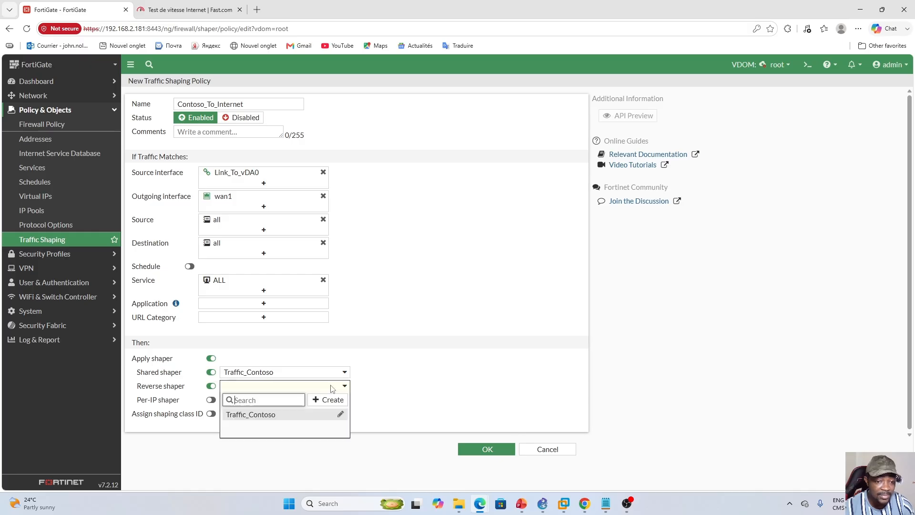
click(263, 419)
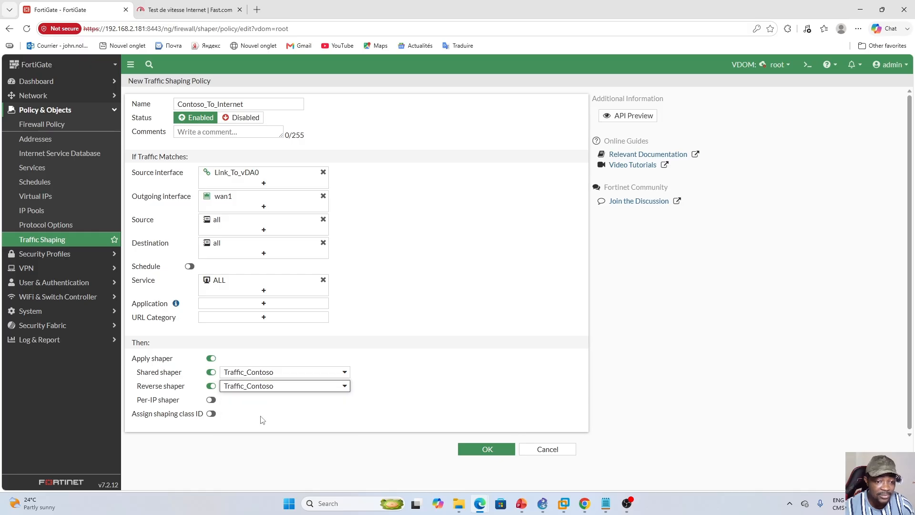
click(486, 450)
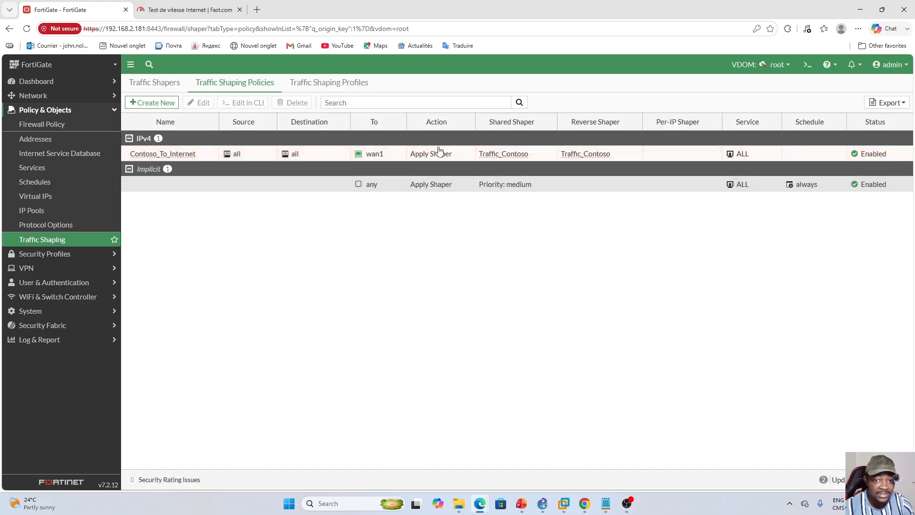
- Check the root domain's traffic shapers, switch to the Win10 virtual machine in VMware Workstation and rerun the fast.com speed test several times
click(146, 85)
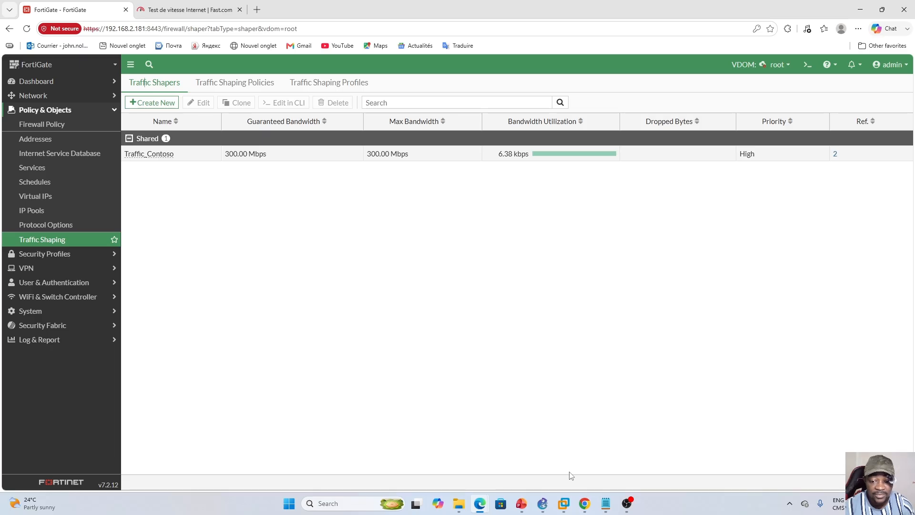
click(564, 502)
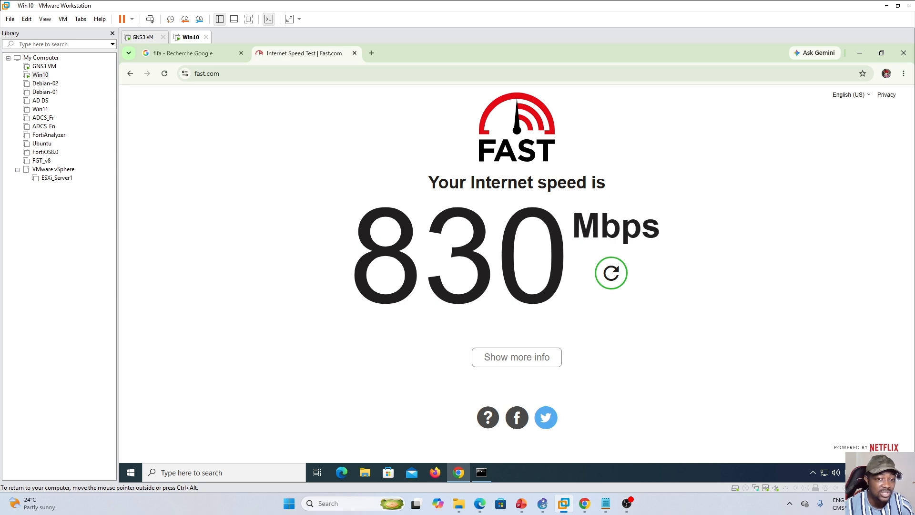
click(164, 73)
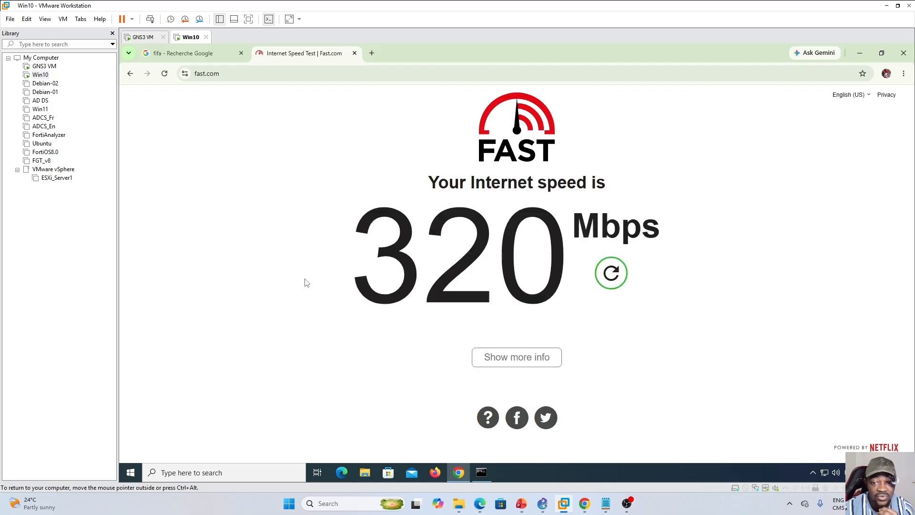
click(164, 74)
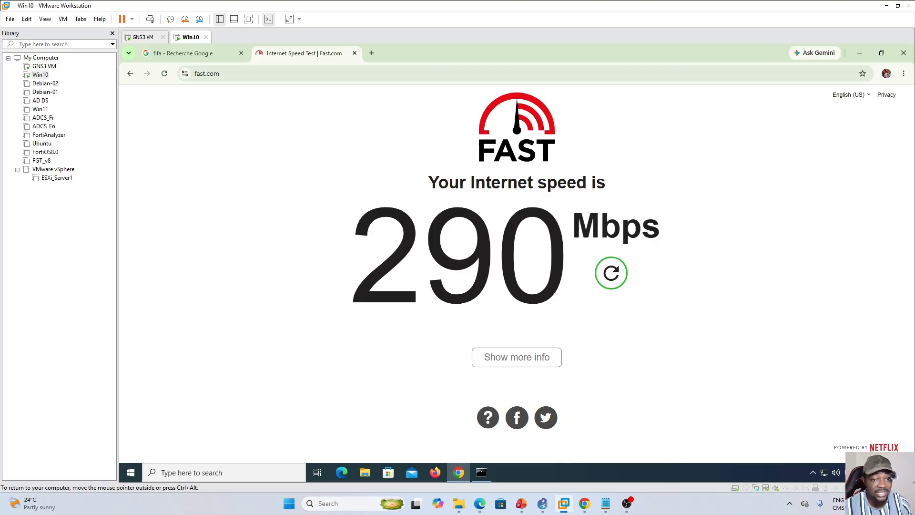
click(165, 73)
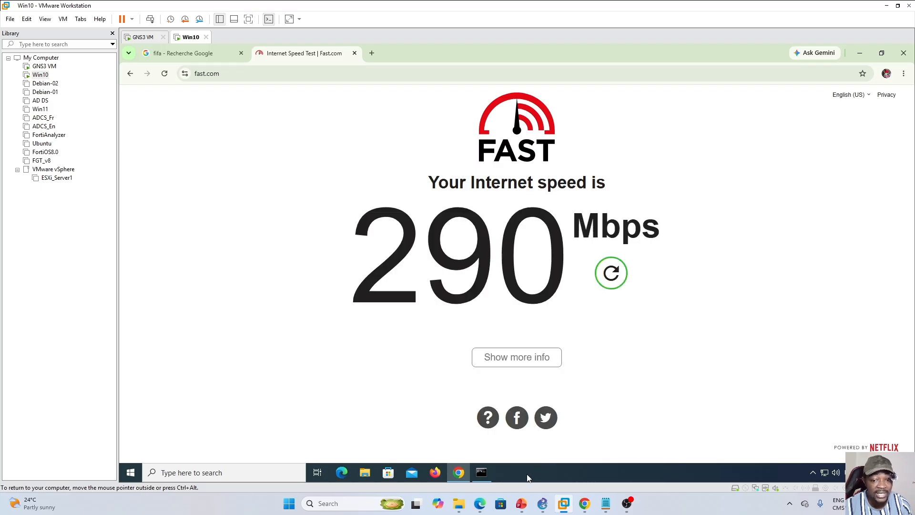
- Return to the FortiGate page in Edge and set the Traffic_Contoso shaper's maximum and guaranteed bandwidth to 100000 kbps, saving the change
mouse_move(480, 503)
click(526, 454)
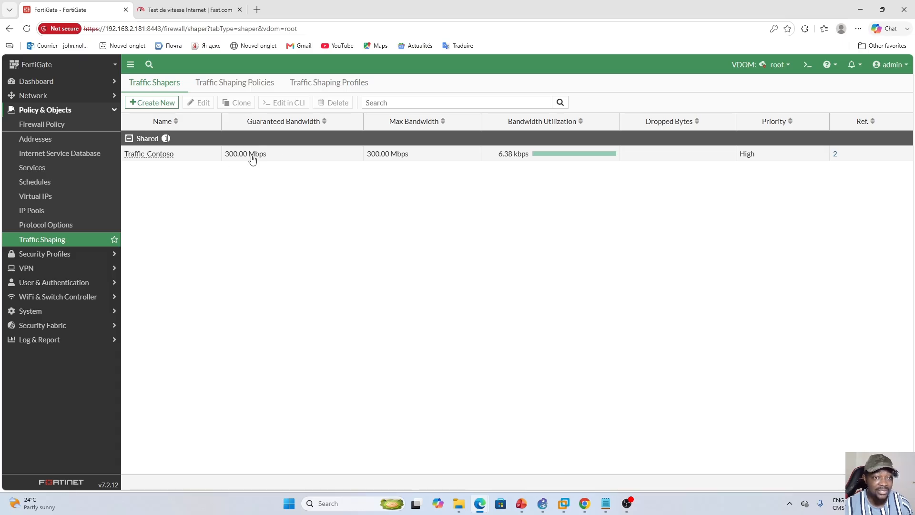
click(193, 157)
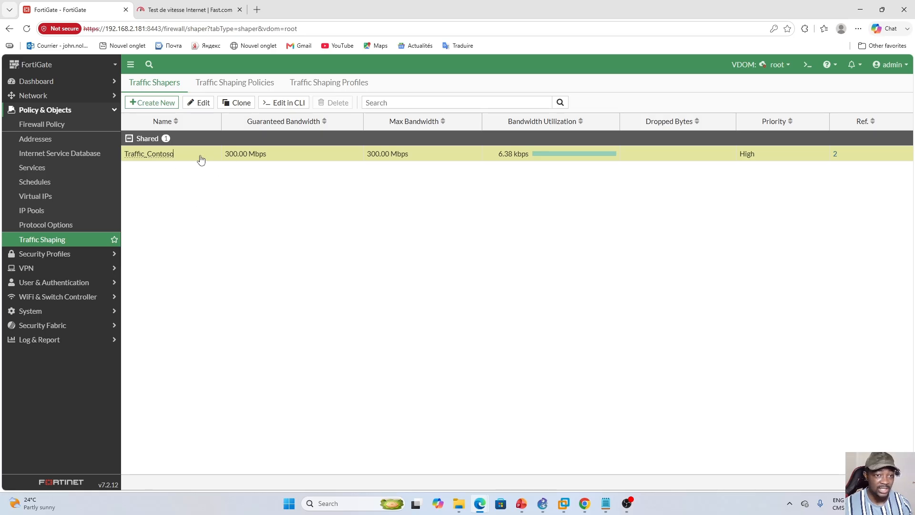
click(200, 103)
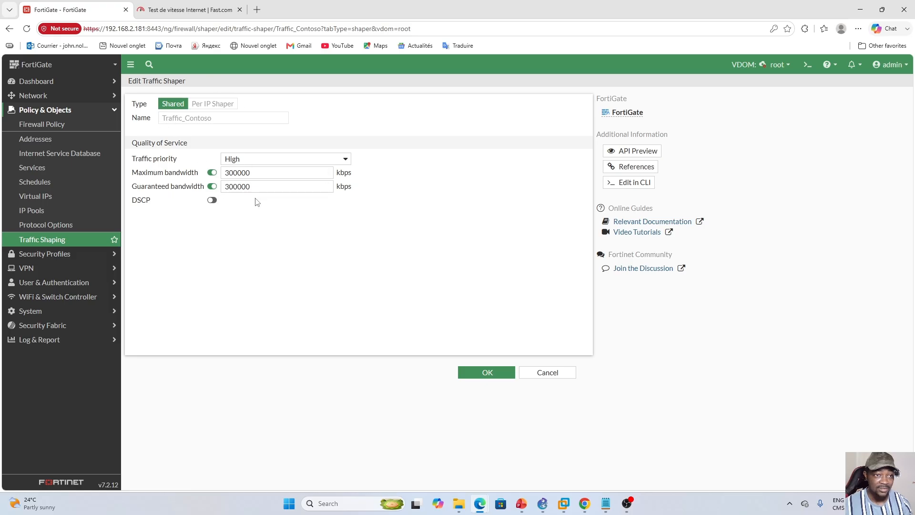
click(231, 174)
key(BackSpace)
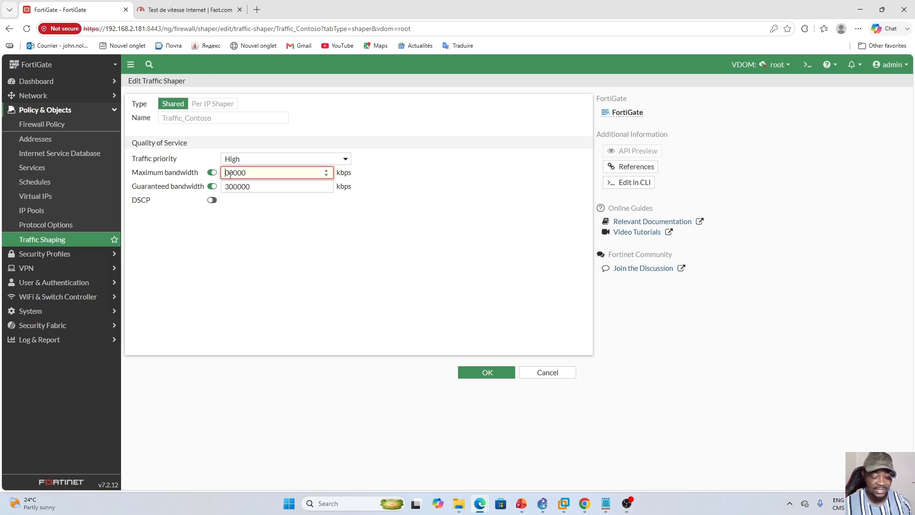
text(1)
click(230, 187)
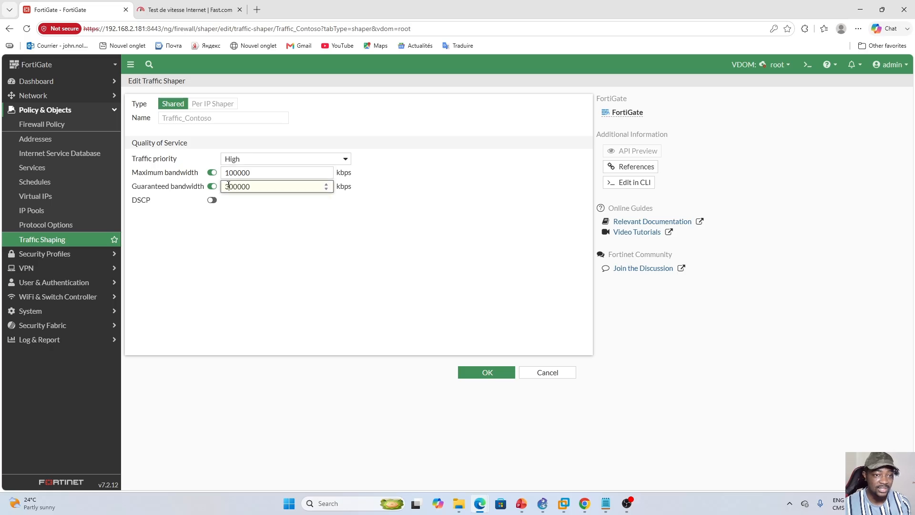
key(BackSpace)
text(1)
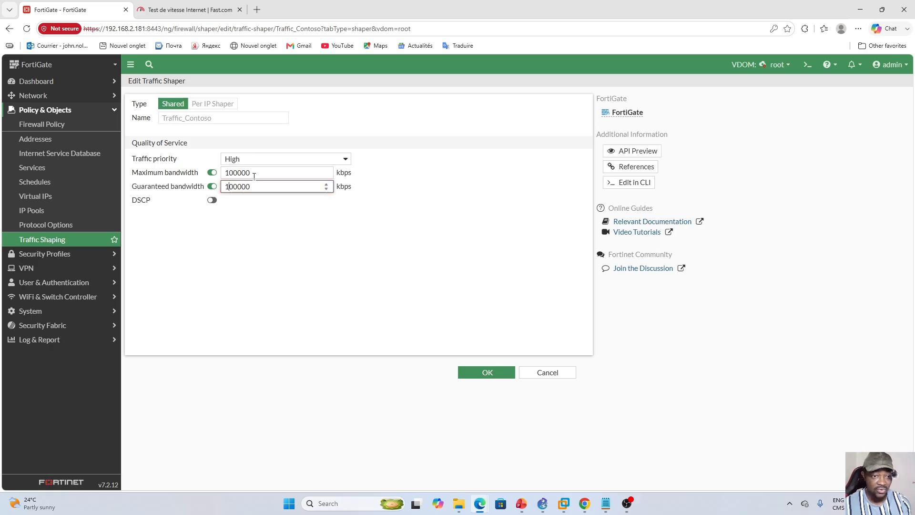
click(348, 270)
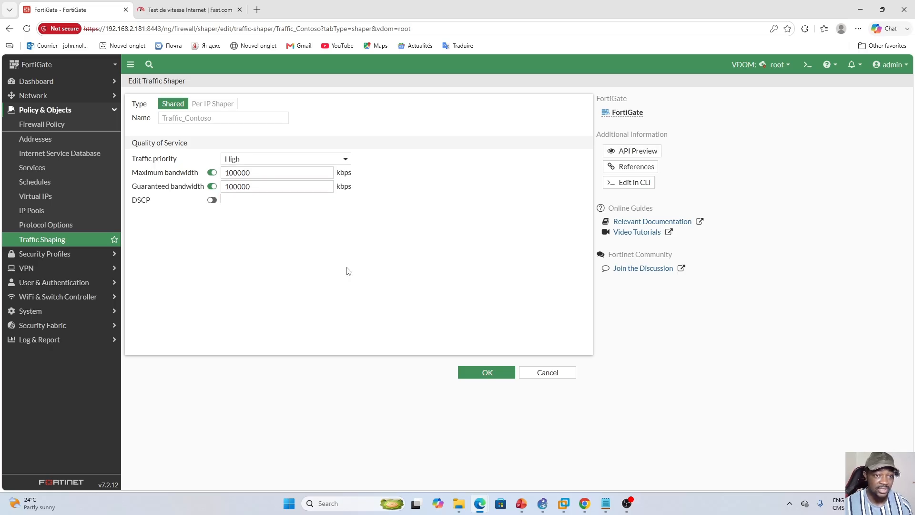
click(476, 379)
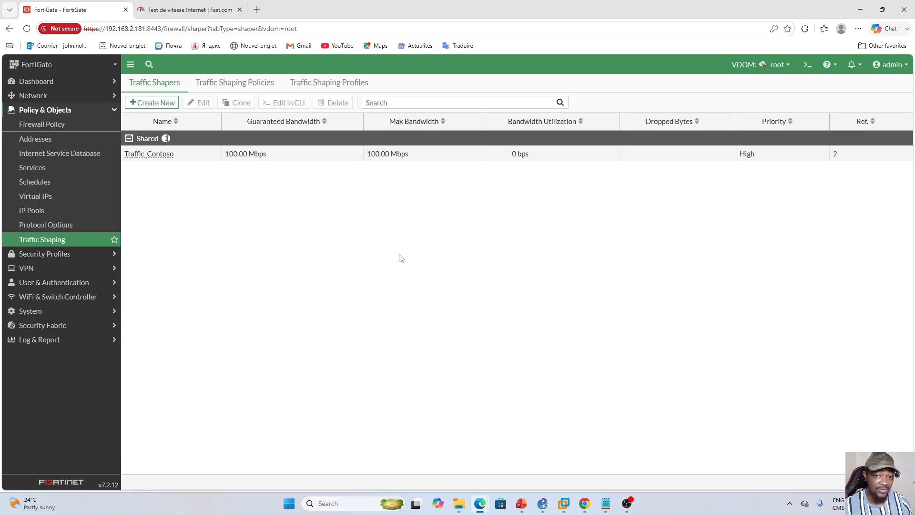
- Switch to the Win10 virtual machine in VMware Workstation and measure the connection again with two fast.com speed tests
click(564, 504)
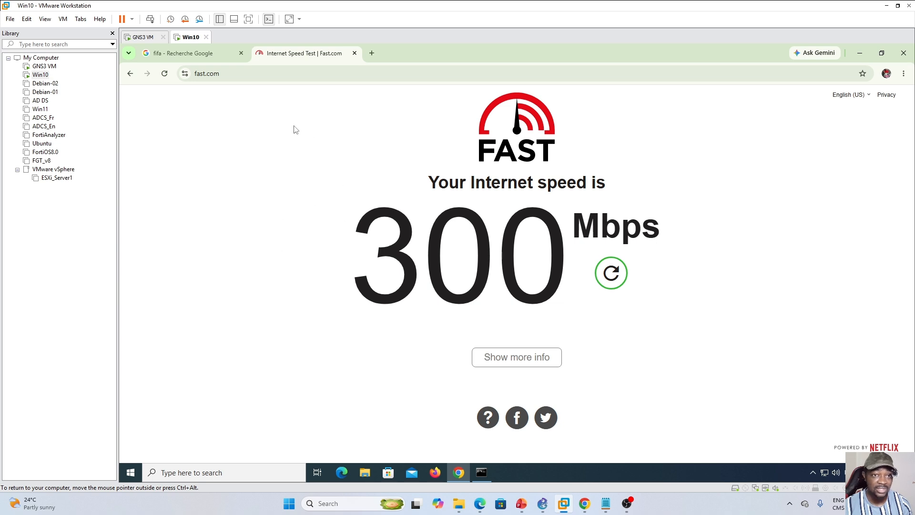
click(165, 74)
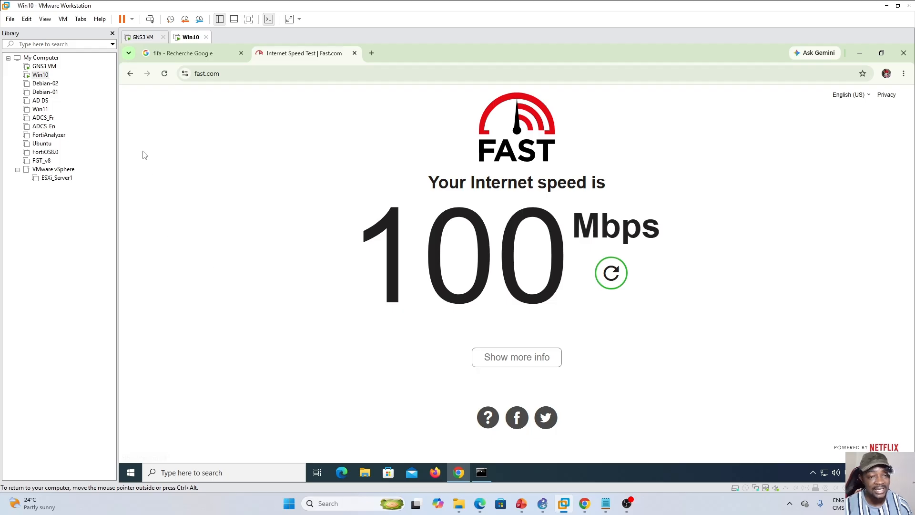
click(165, 74)
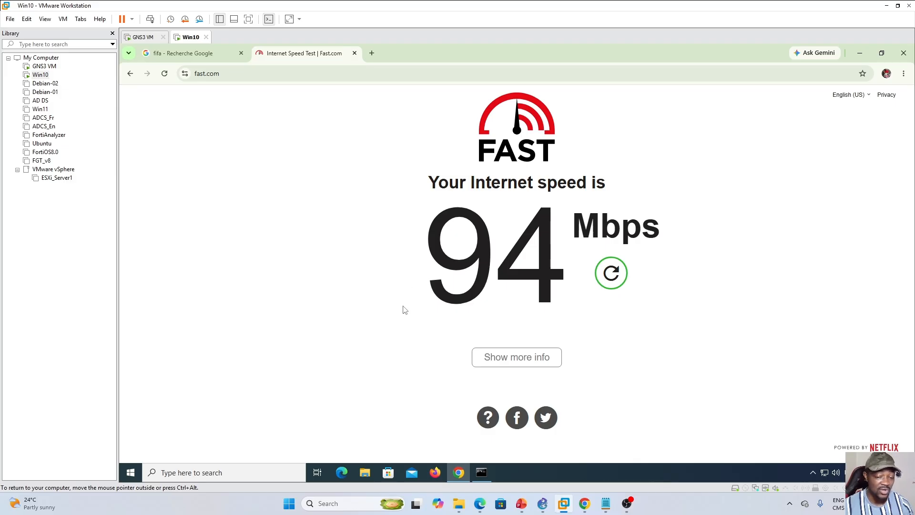
- Go back to the FortiGate page in Edge, switch to the Global domain and display the list of virtual domains
mouse_move(480, 503)
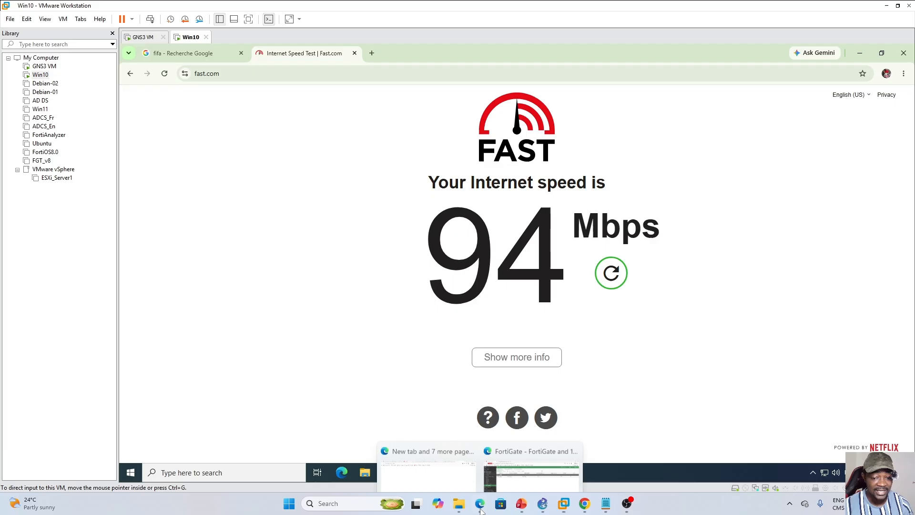
click(536, 472)
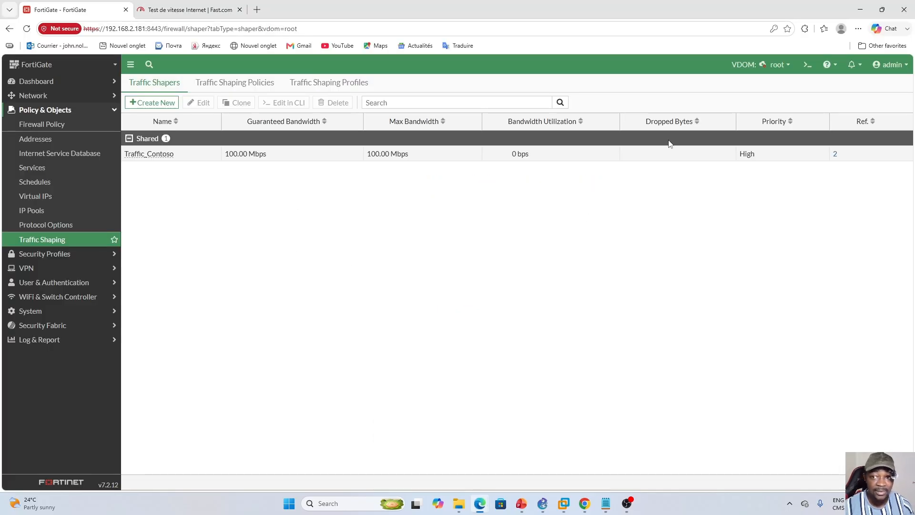
click(785, 70)
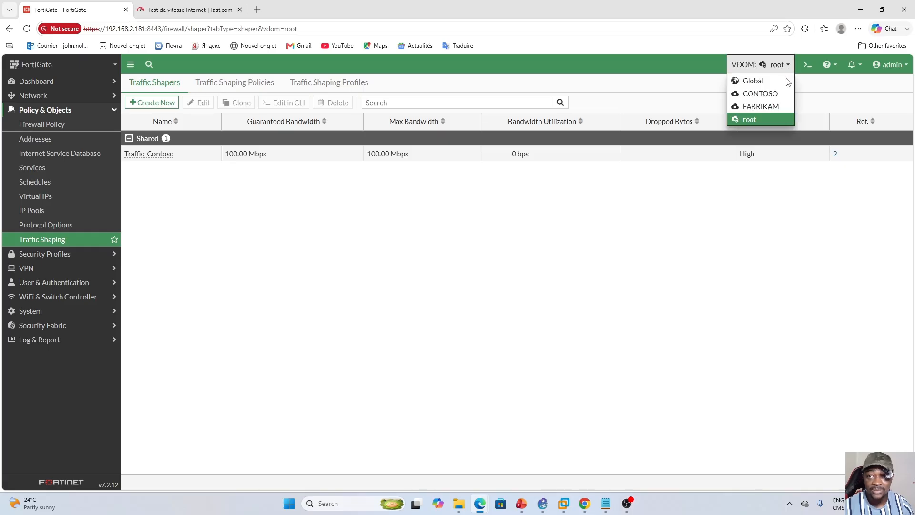
click(759, 85)
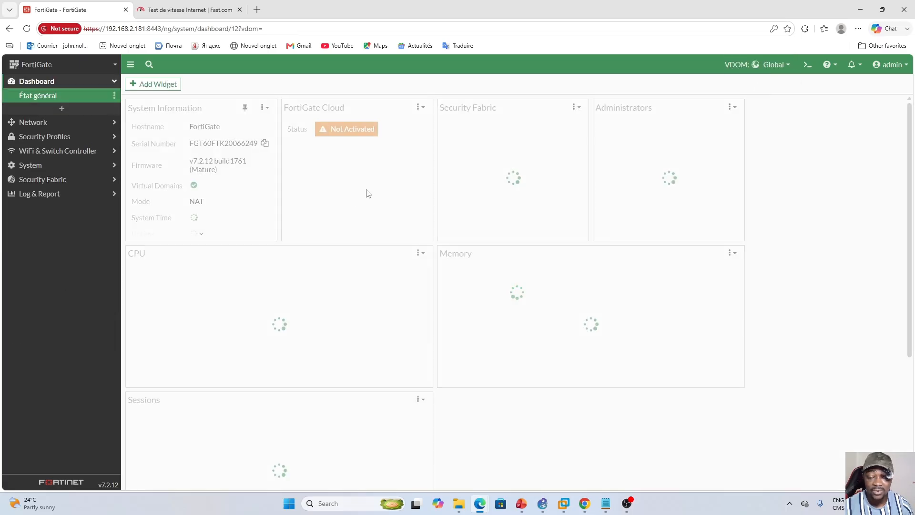
click(61, 165)
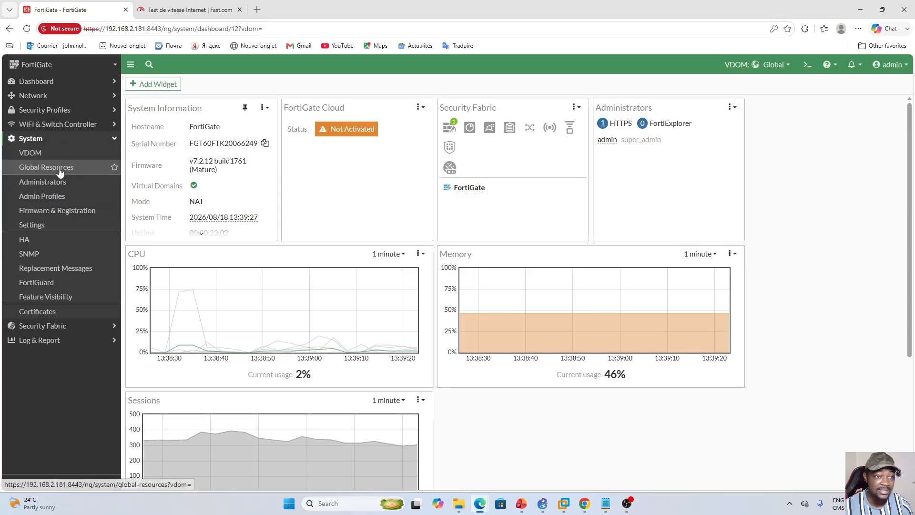
click(25, 153)
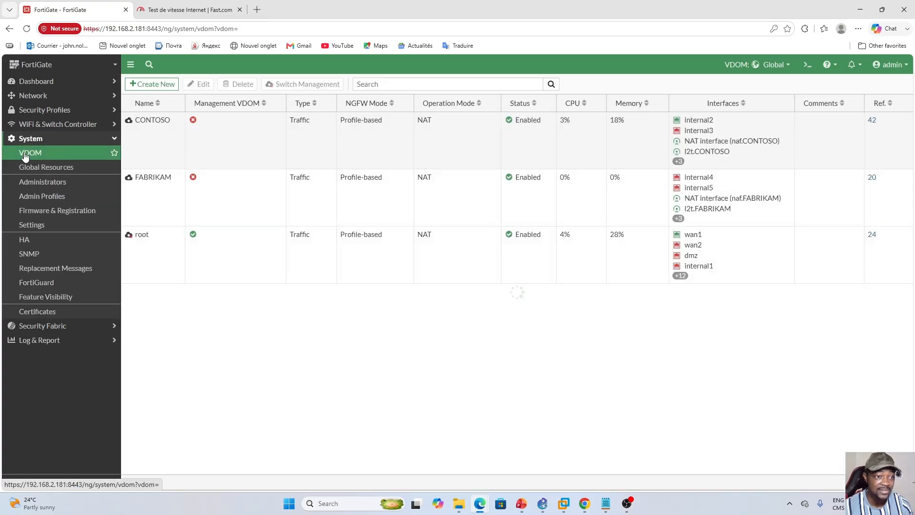
- Open the CONTOSO virtual domain's settings and review its resource usage table with the global maximum, override and guaranteed limits
click(239, 150)
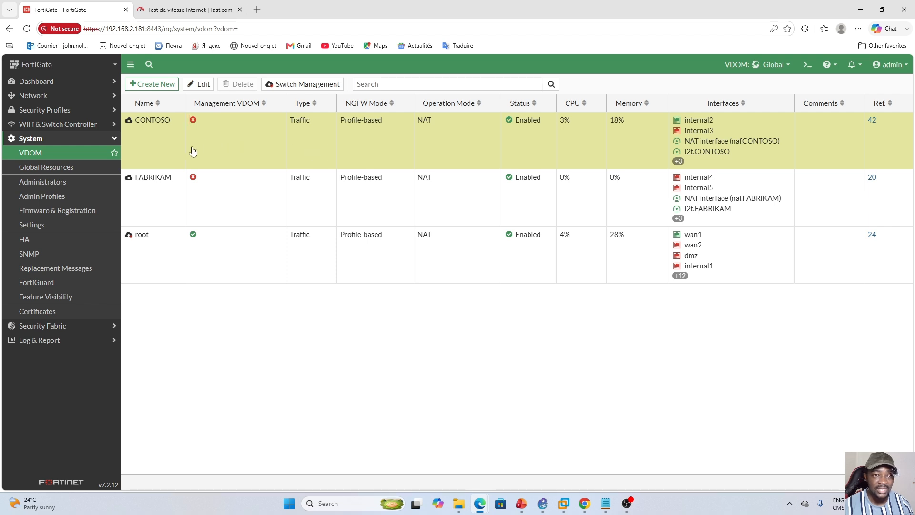
click(200, 84)
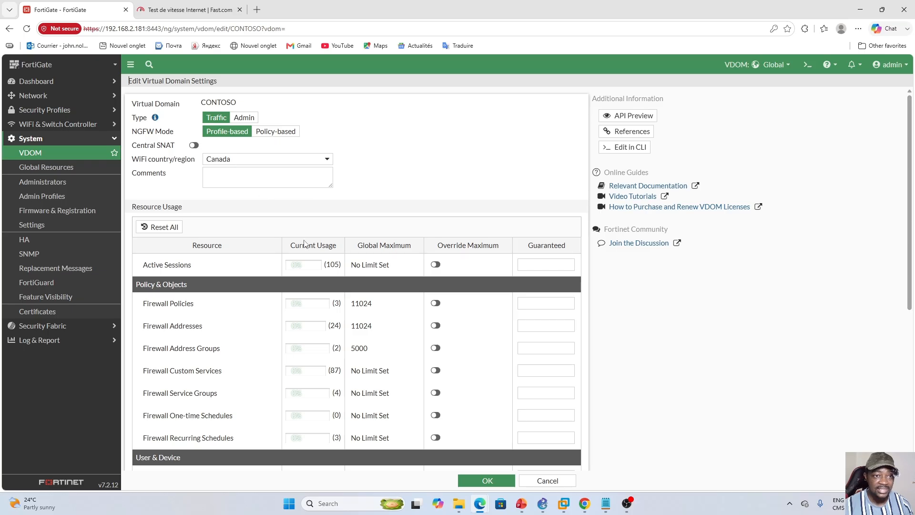
scroll(305, 244, down, 1)
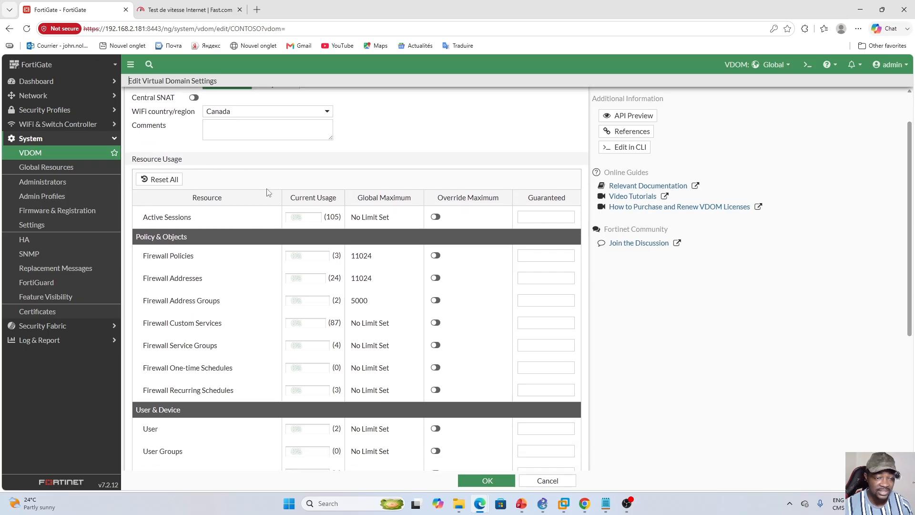
scroll(453, 267, down, 4)
scroll(424, 259, down, 1)
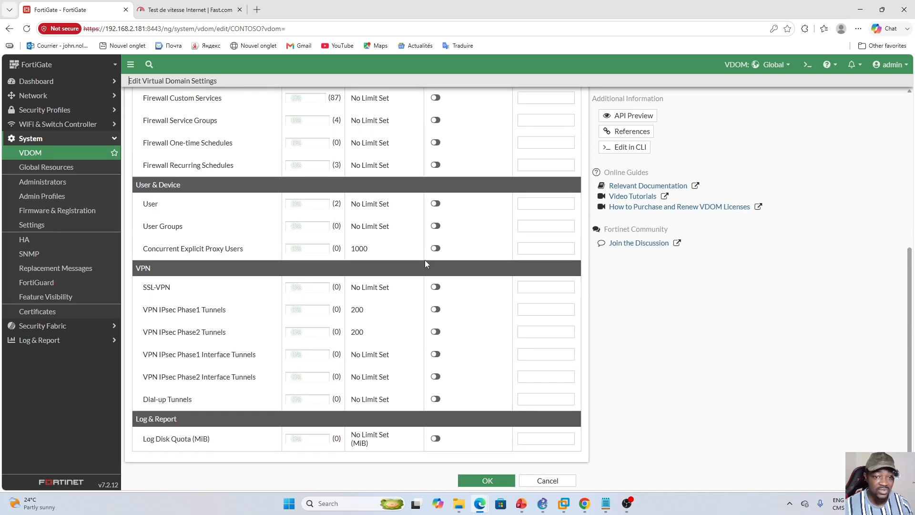
scroll(425, 260, up, 5)
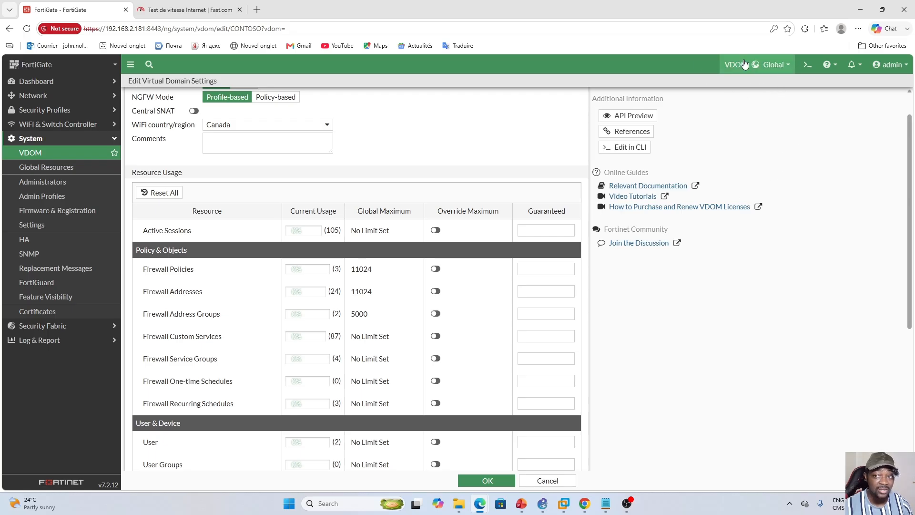
- Switch to the Win10 virtual machine in VMware Workstation and open the FortiGate login page at 172.16.100.1:8443 in a new browser tab
click(572, 508)
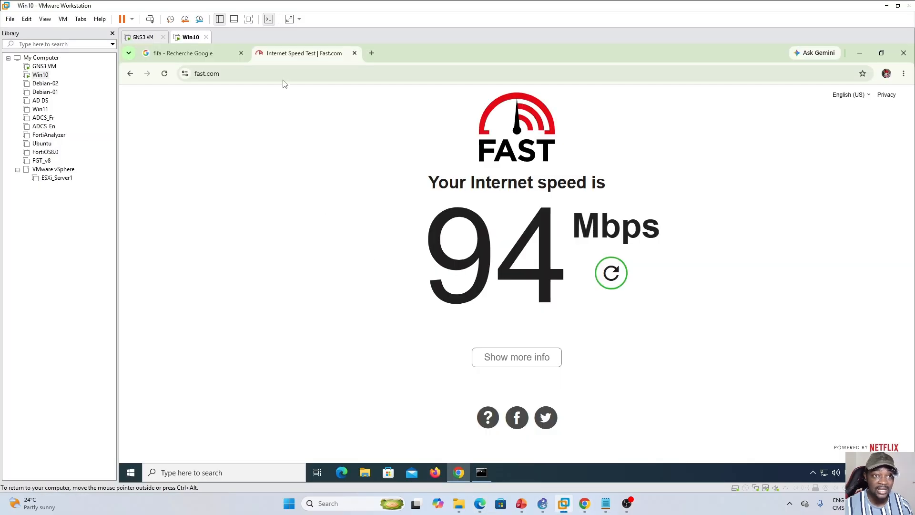
click(372, 53)
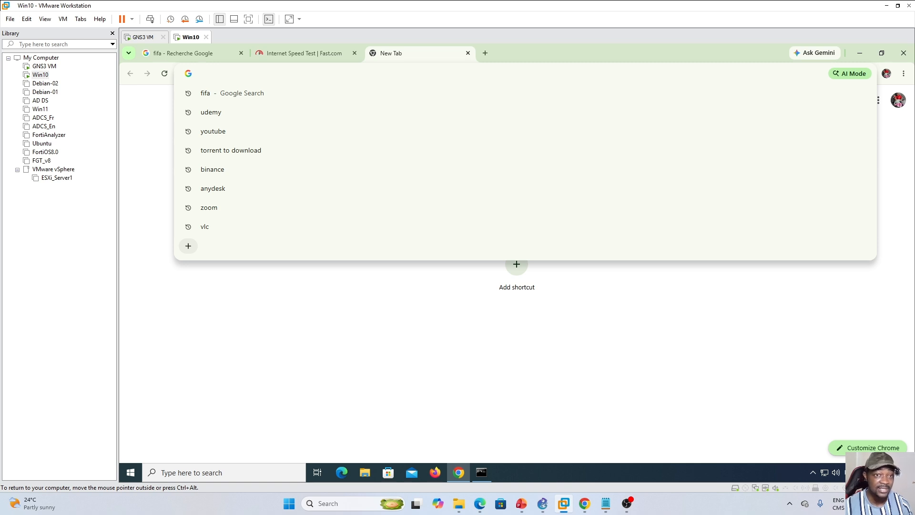
text(172.16.100.1:8443/ng/interface)
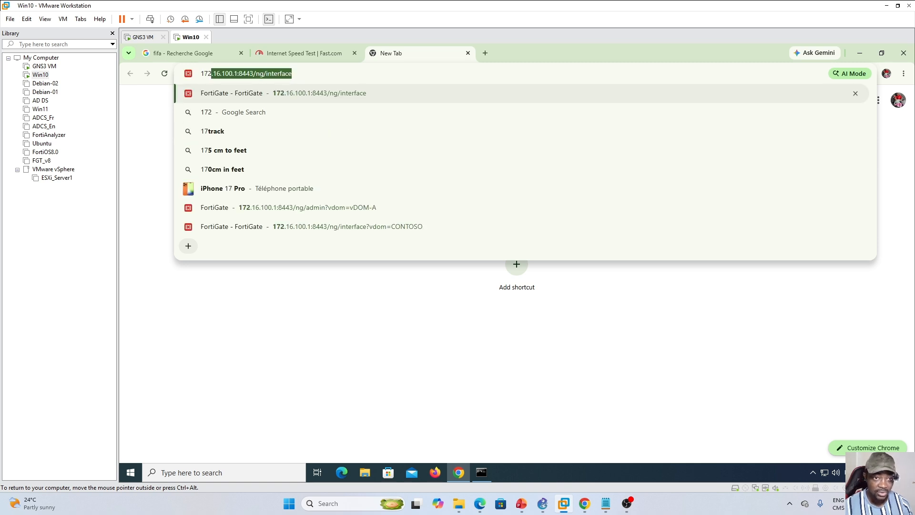
key(Return)
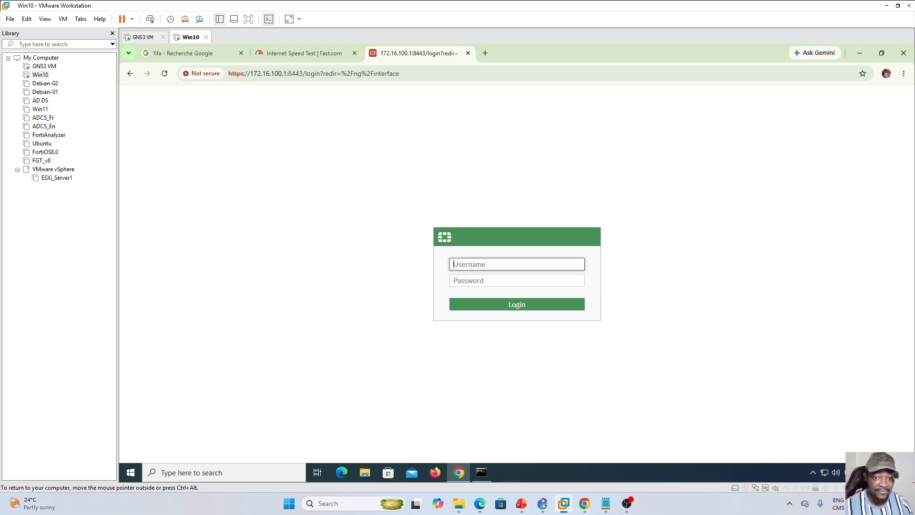
- Log in to the FortiGate as admin-a, entering the account password
text(admin-a)
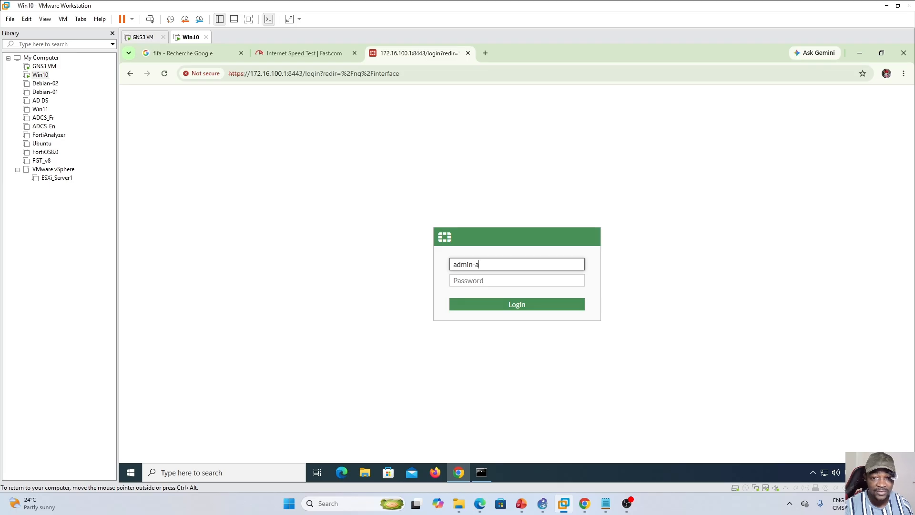
key(Tab)
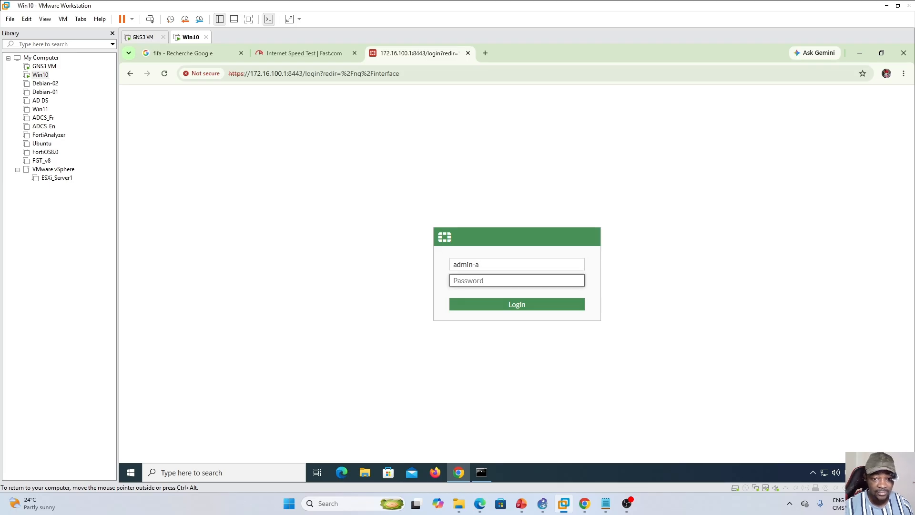
key(Tab)
key(shift+Tab)
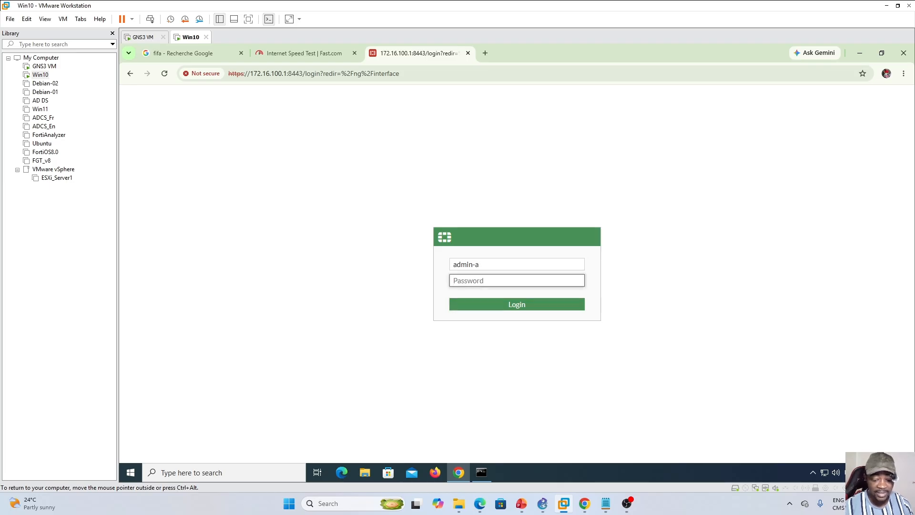
text(•)
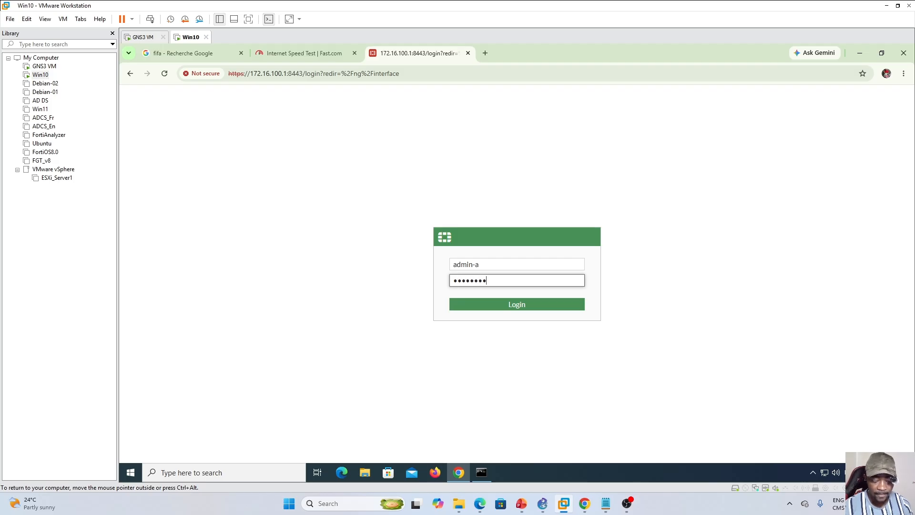
key(Return)
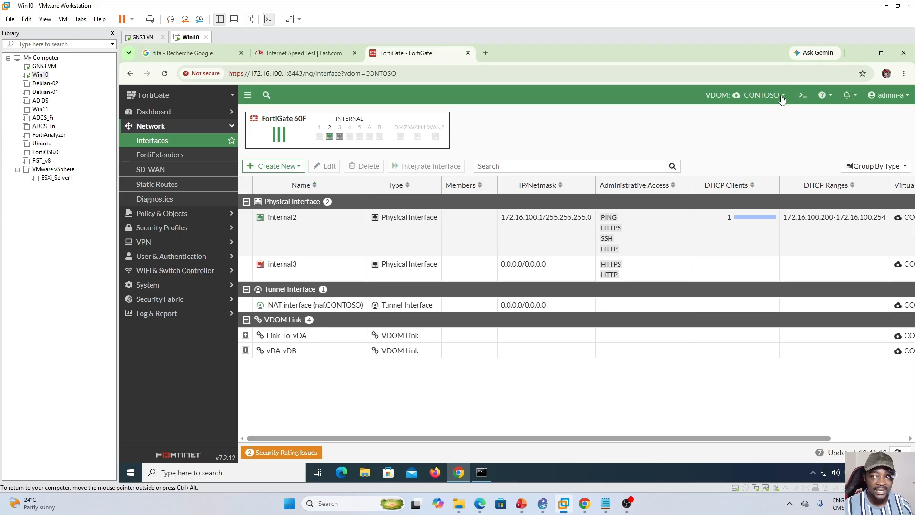
- Check which virtual domains and System settings the admin-a account can access
click(764, 94)
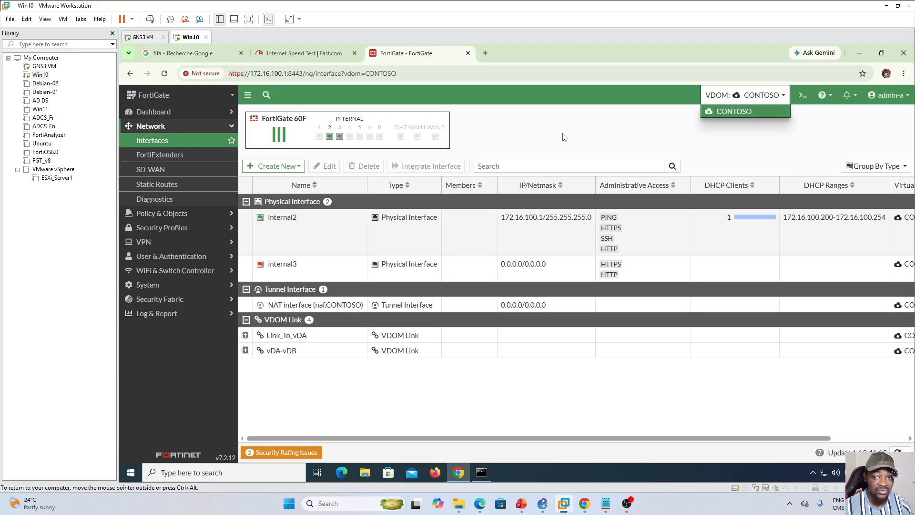
click(553, 125)
click(189, 285)
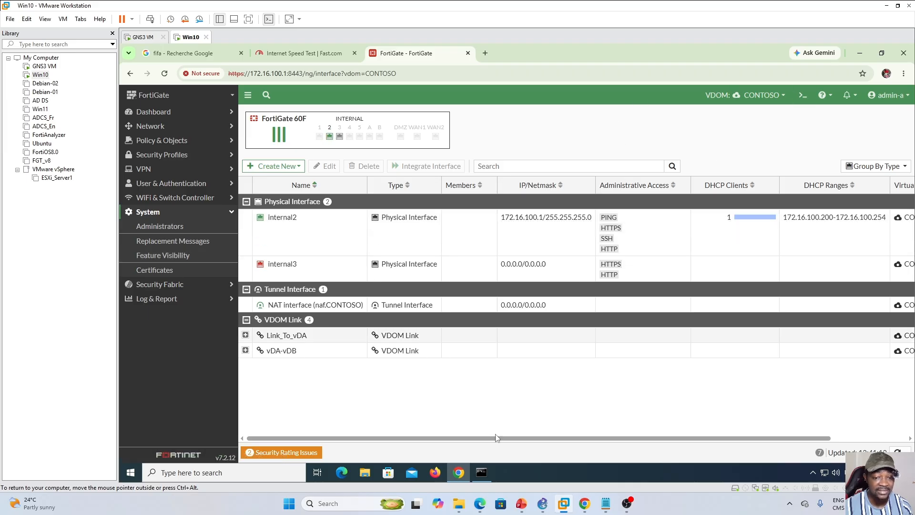
- Return to the FortiGate page in Edge and examine CONTOSO's resource limits for sessions, policies, users, VPN and log disk quota
mouse_move(482, 503)
click(519, 469)
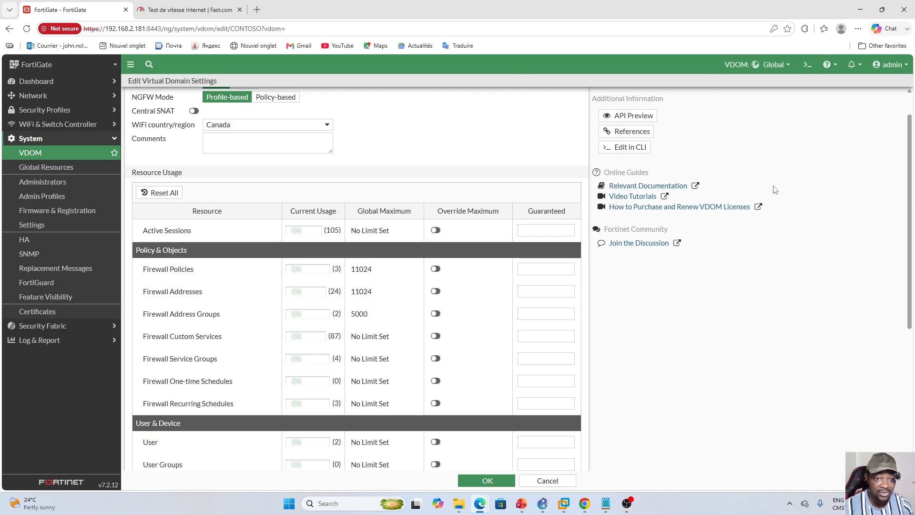
scroll(760, 312, up, 2)
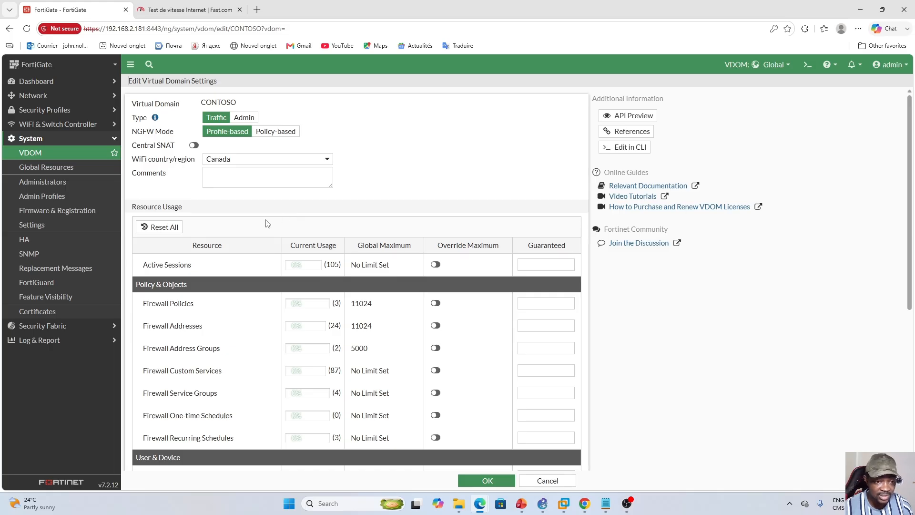
scroll(267, 224, down, 1)
scroll(266, 225, down, 1)
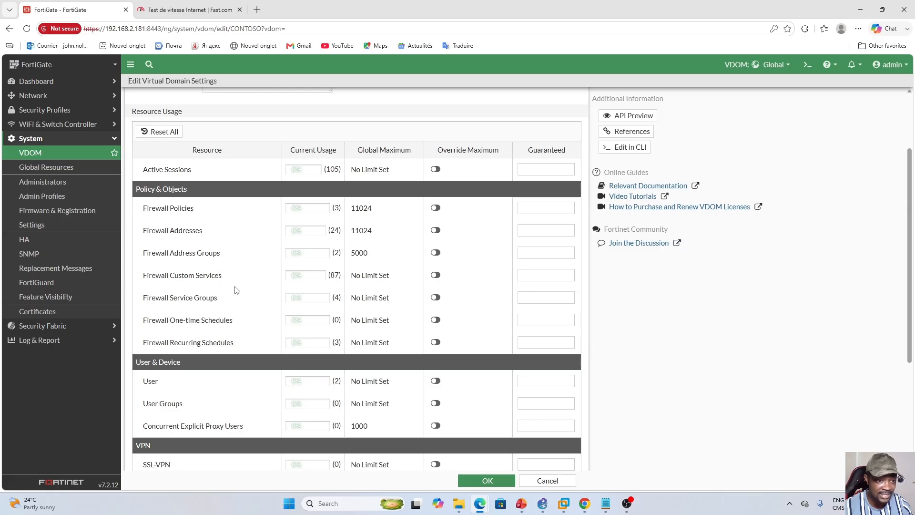
scroll(260, 292, down, 2)
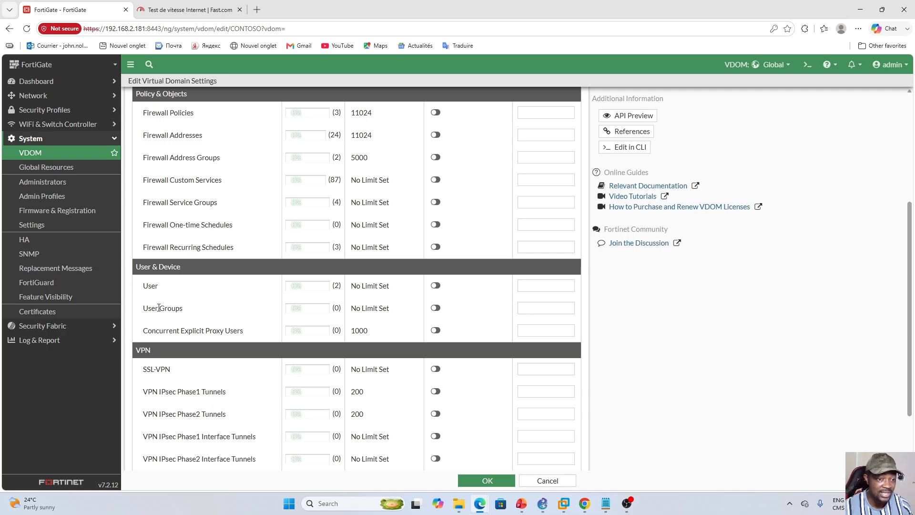
scroll(229, 316, down, 2)
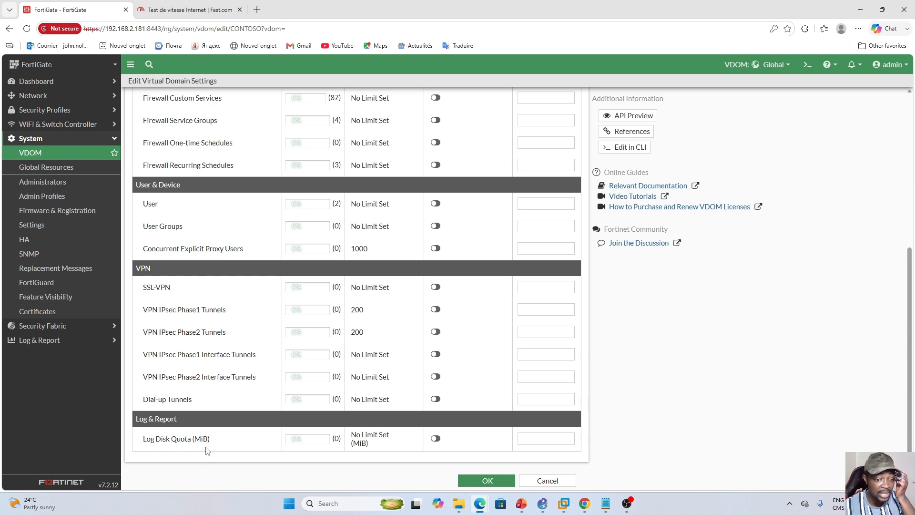
scroll(198, 448, up, 3)
scroll(232, 261, up, 3)
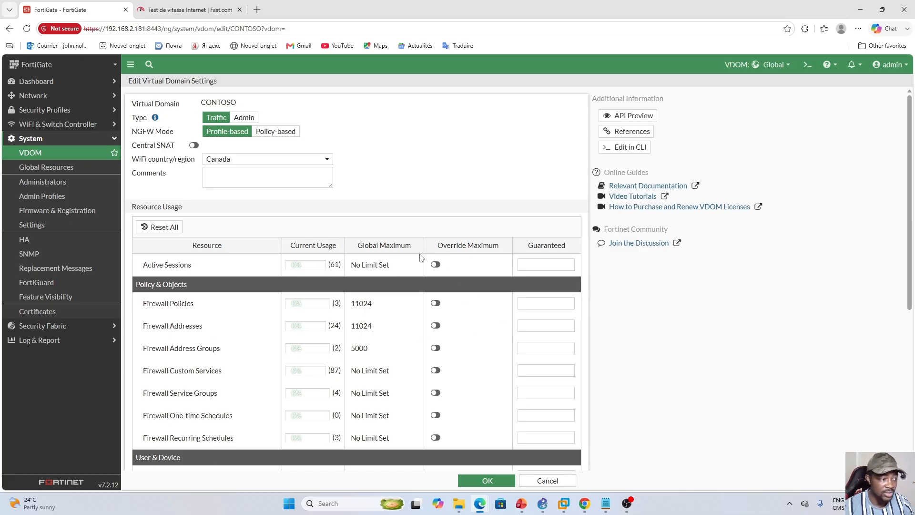
scroll(393, 278, down, 3)
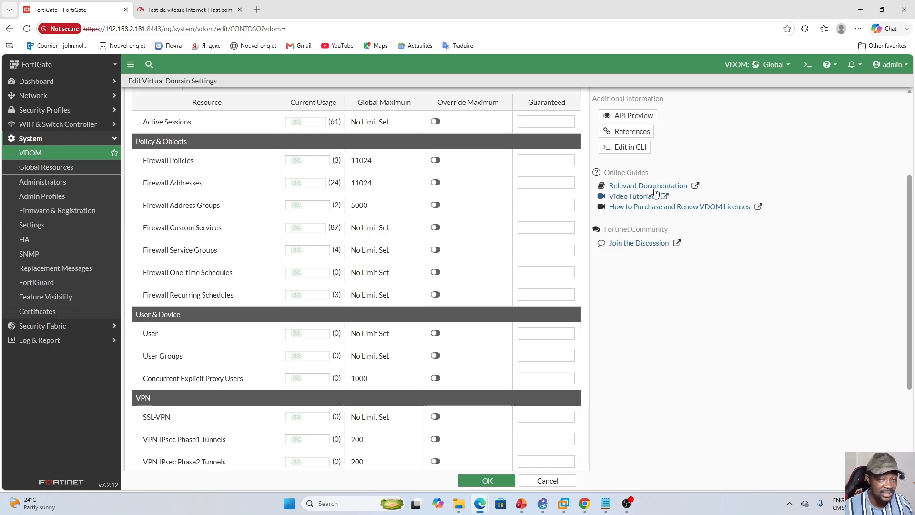
scroll(317, 177, up, 3)
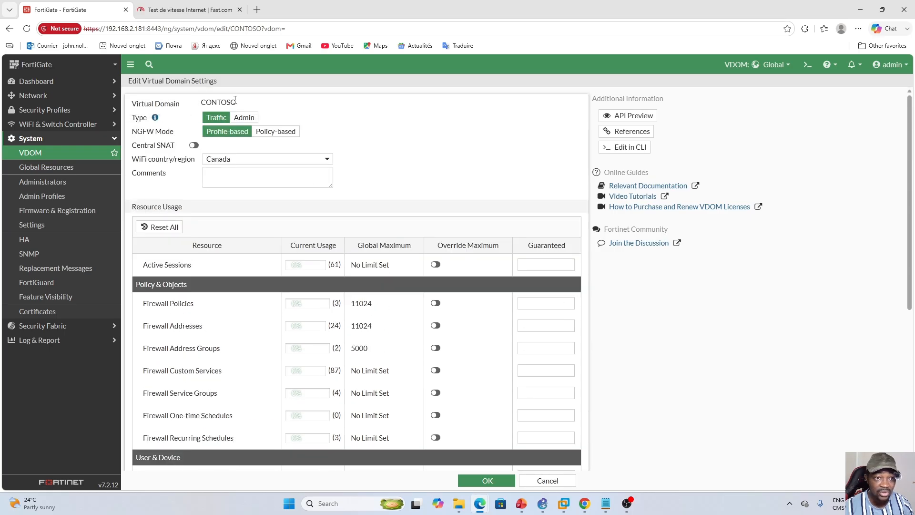
- Override the maximum number of users for the CONTOSO virtual domain with a limit of 2 and save the settings
scroll(352, 303, down, 3)
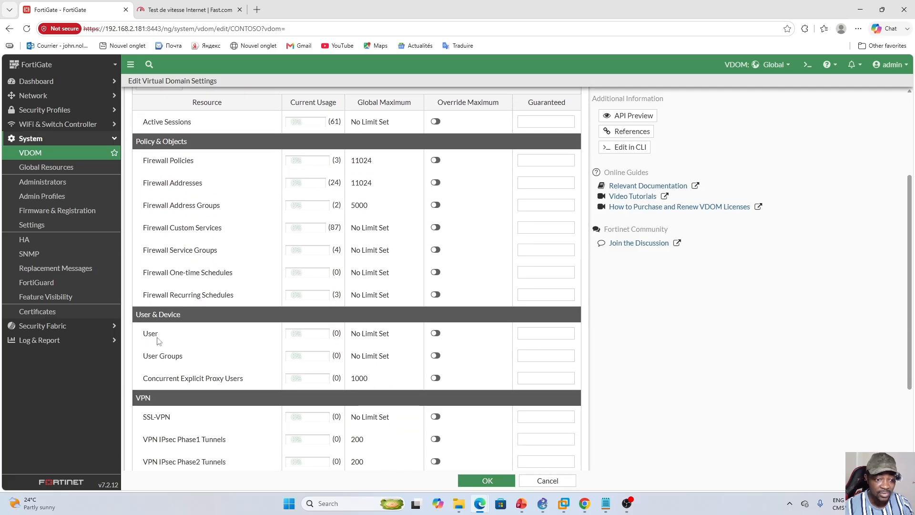
click(436, 334)
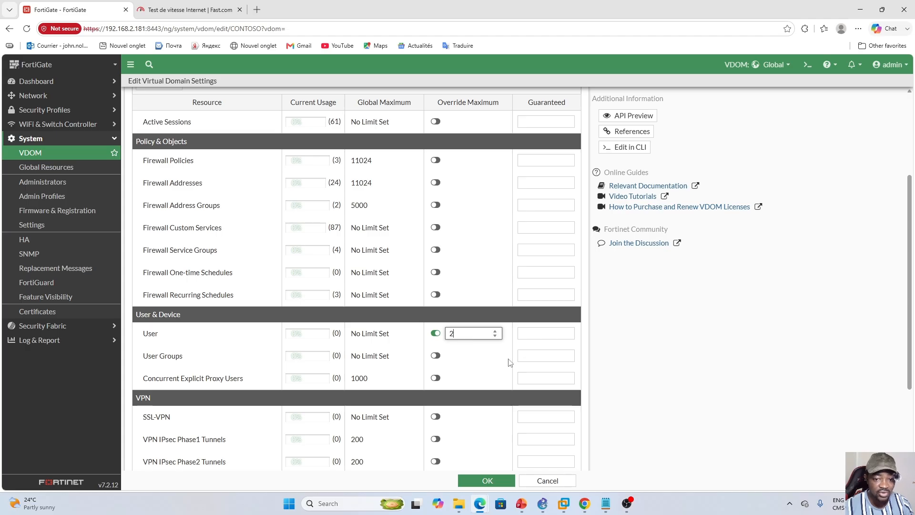
click(632, 336)
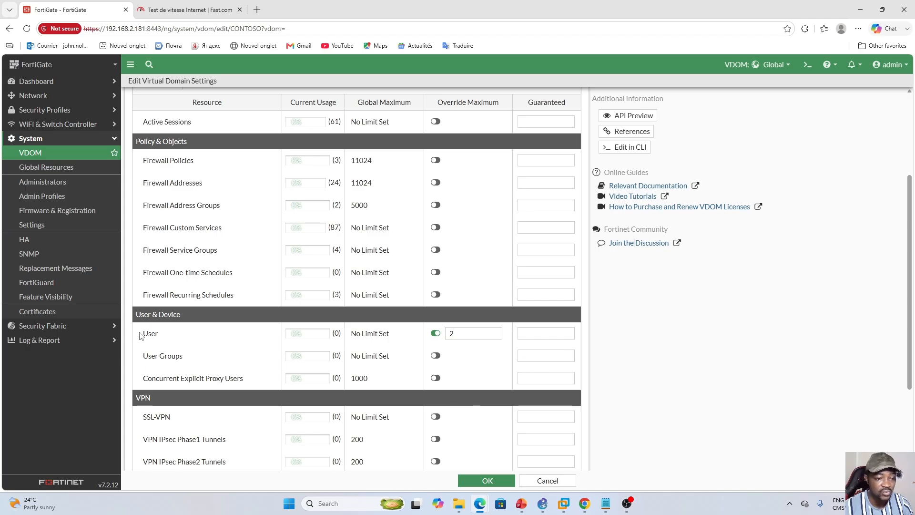
click(487, 481)
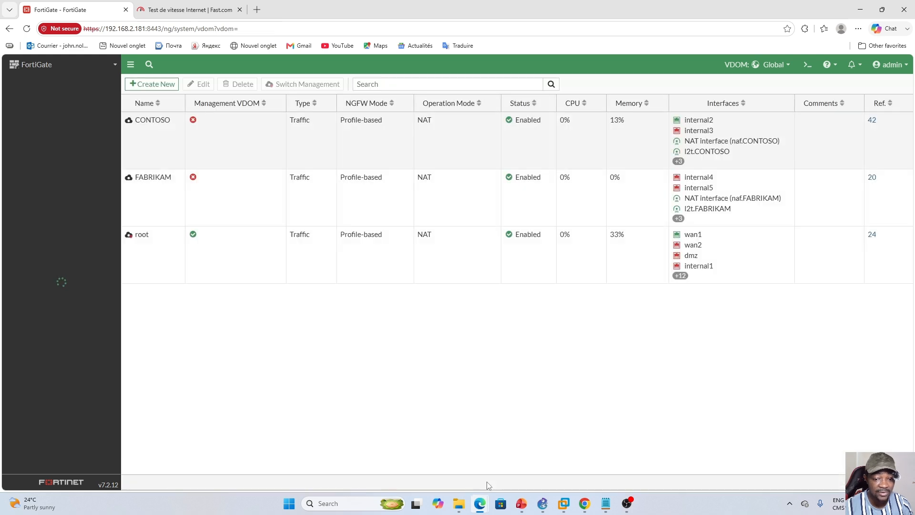
- Reopen the CONTOSO virtual domain's settings and check the User override maximum
click(262, 133)
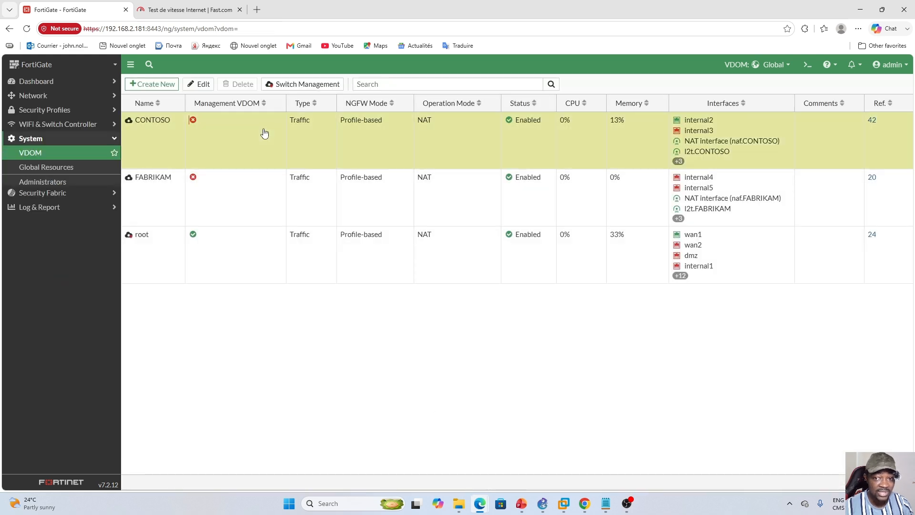
double_click(256, 148)
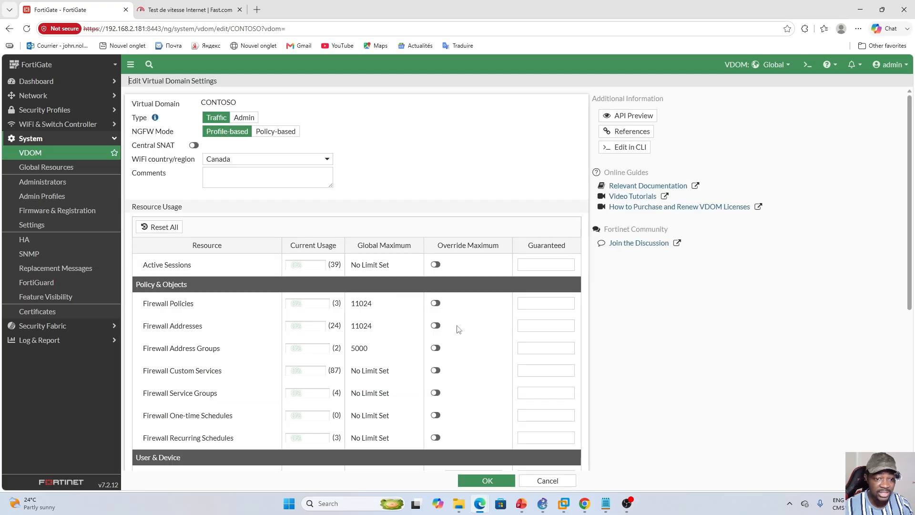
scroll(319, 374, down, 3)
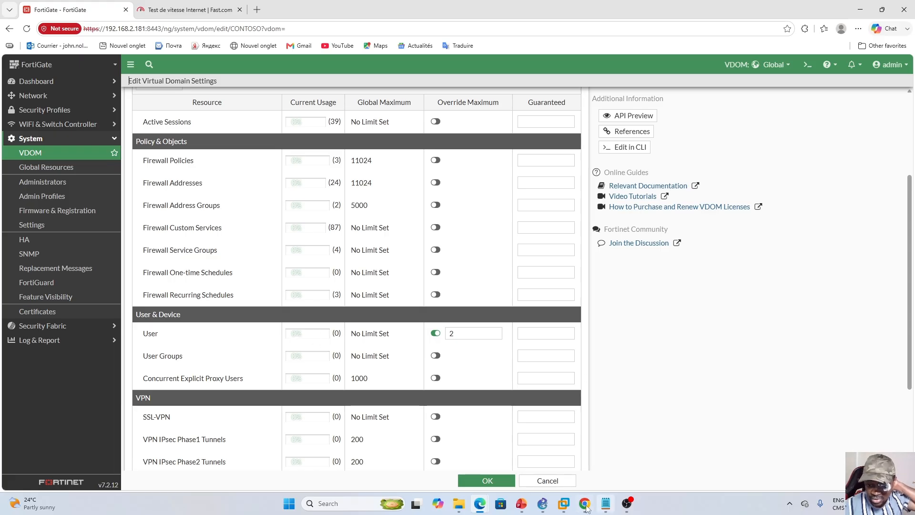
- Switch to the Win10 virtual machine, check the selectable virtual domains and display CONTOSO's user definitions
click(564, 503)
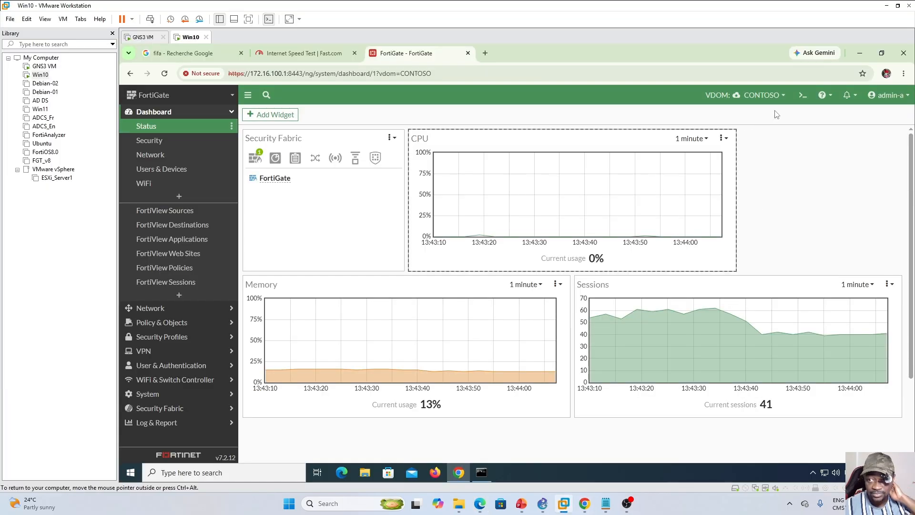
click(736, 95)
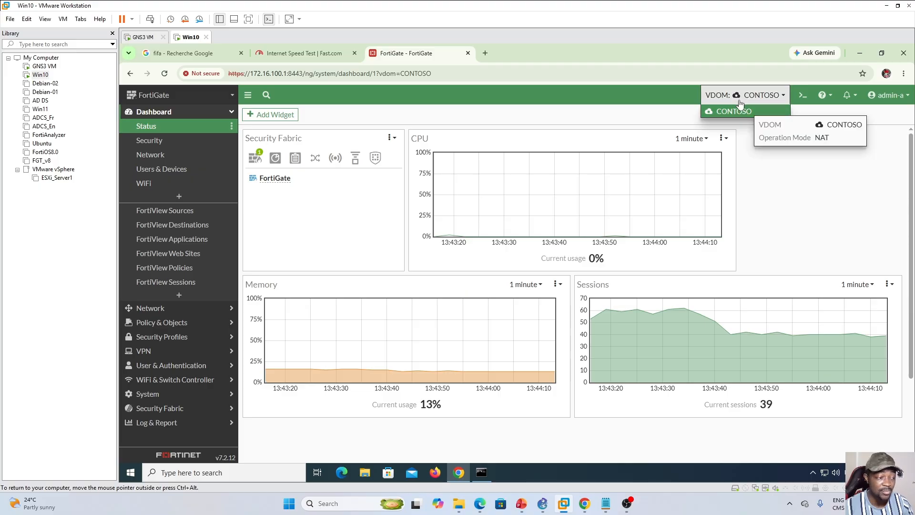
click(779, 206)
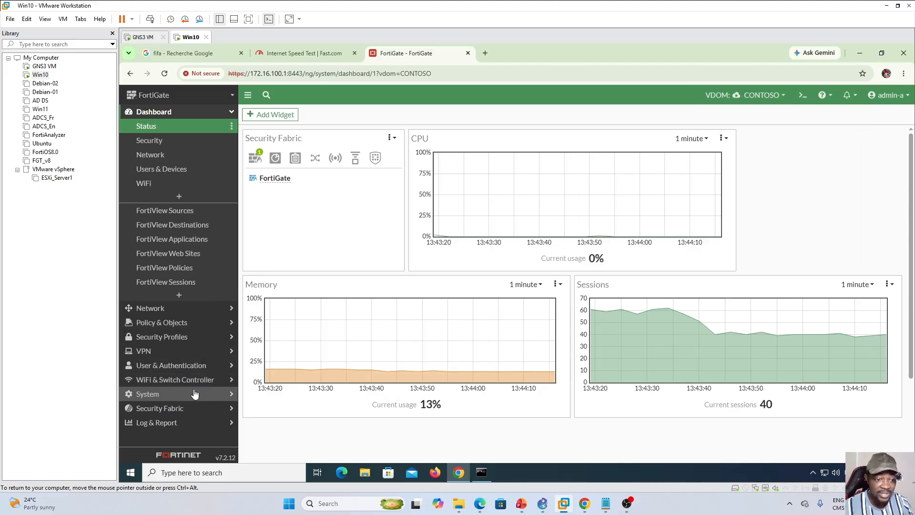
click(161, 366)
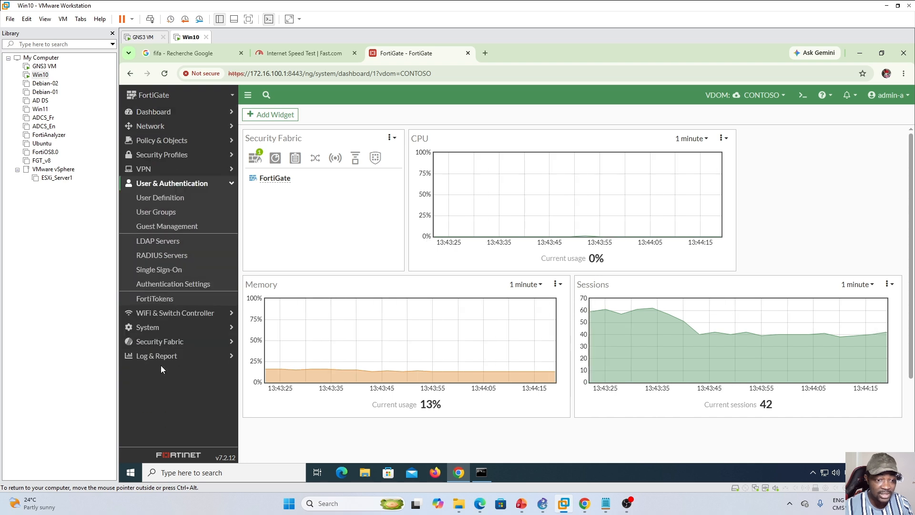
click(158, 199)
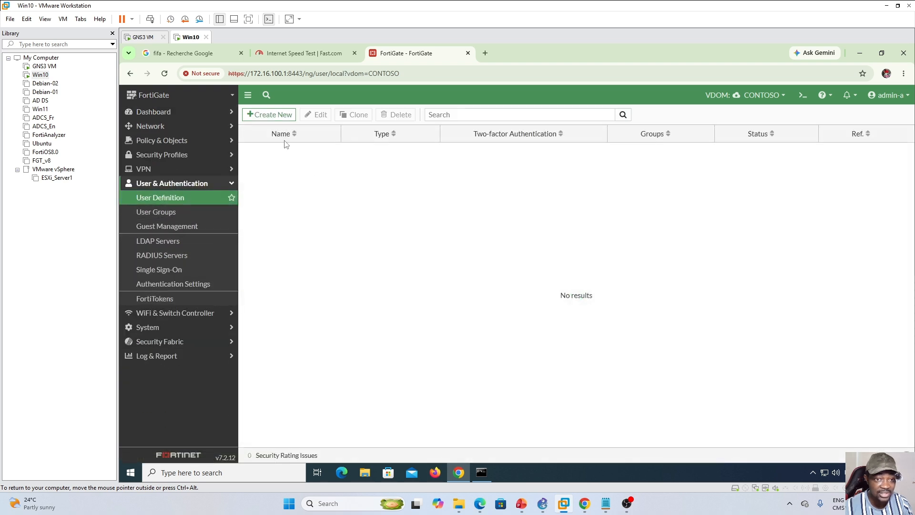
- Create an enabled local user test1 in CONTOSO with an account password, without two-factor authentication or a user group
click(262, 115)
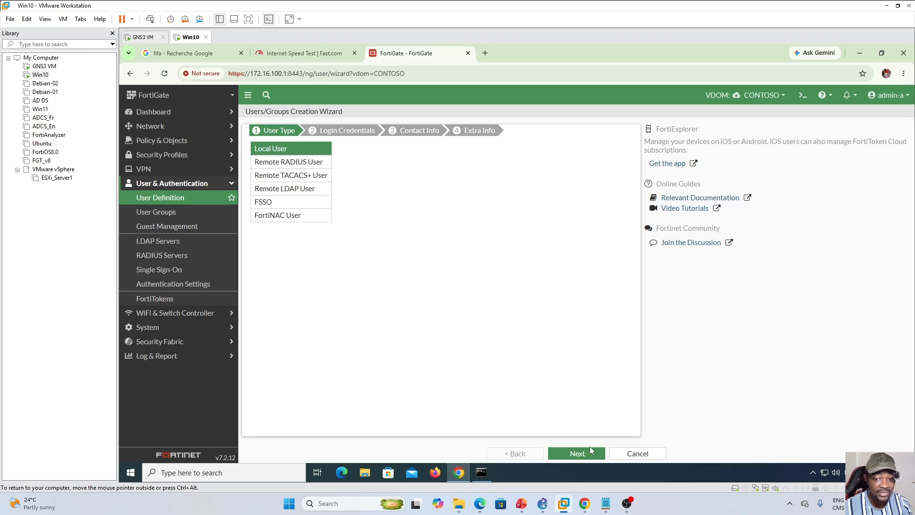
click(580, 455)
click(354, 147)
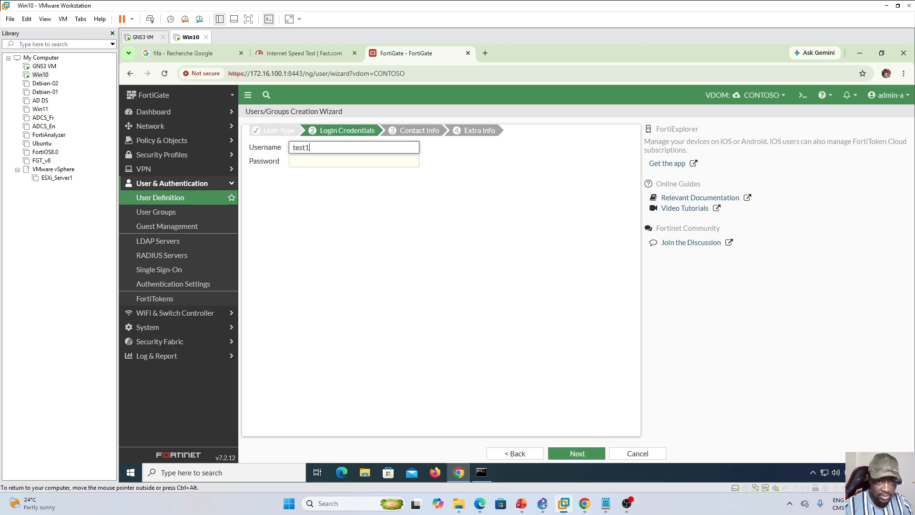
click(324, 161)
text(••••••)
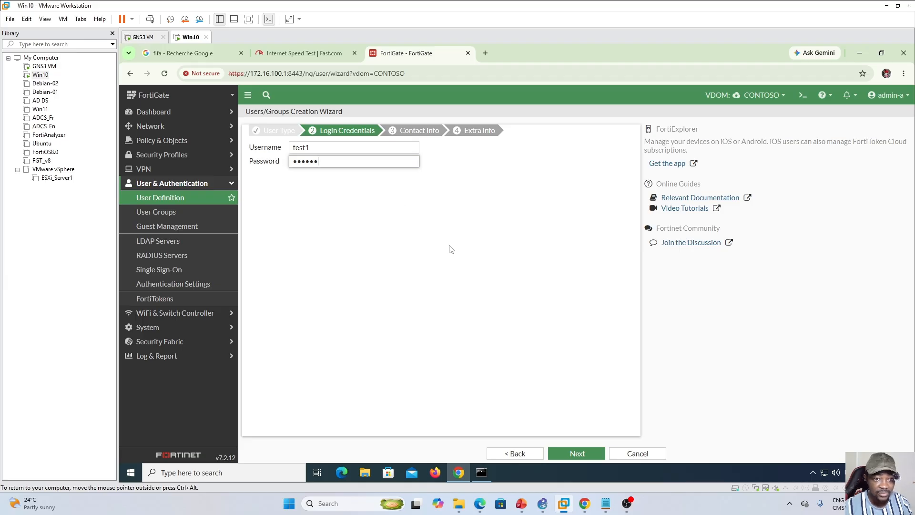
click(582, 456)
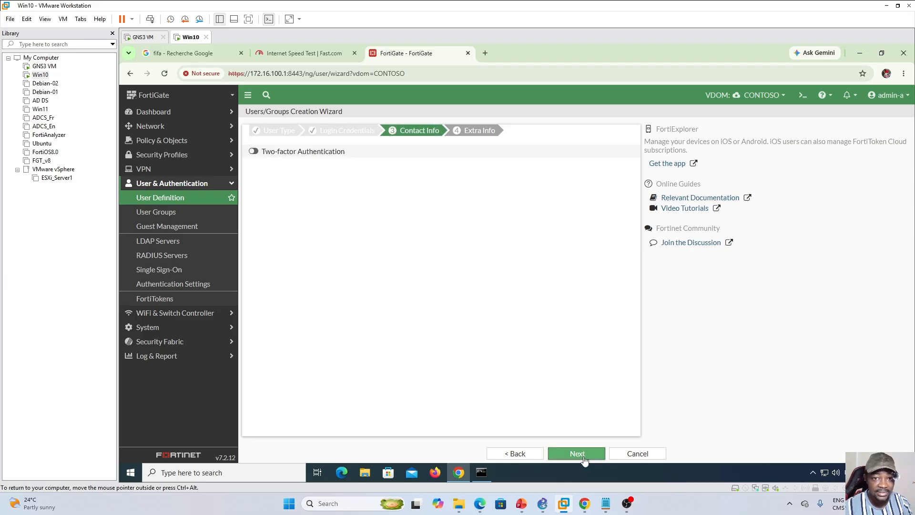
click(585, 459)
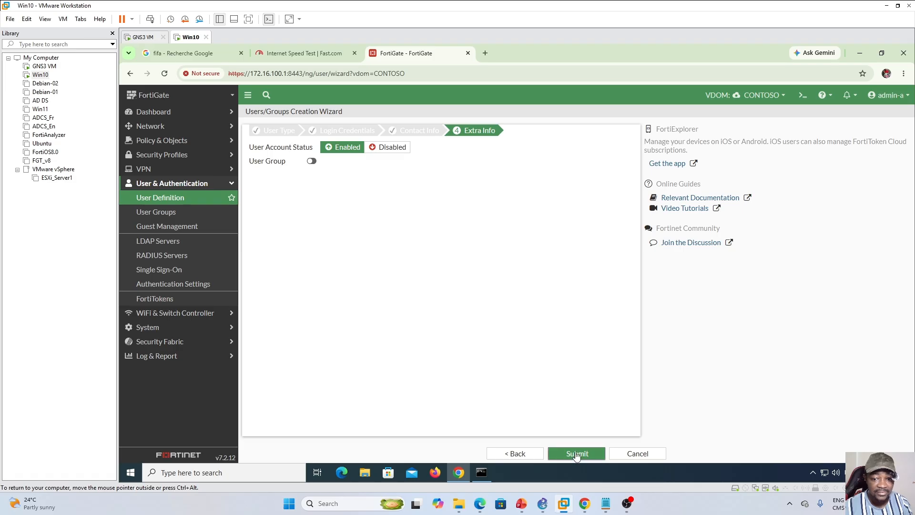
click(579, 455)
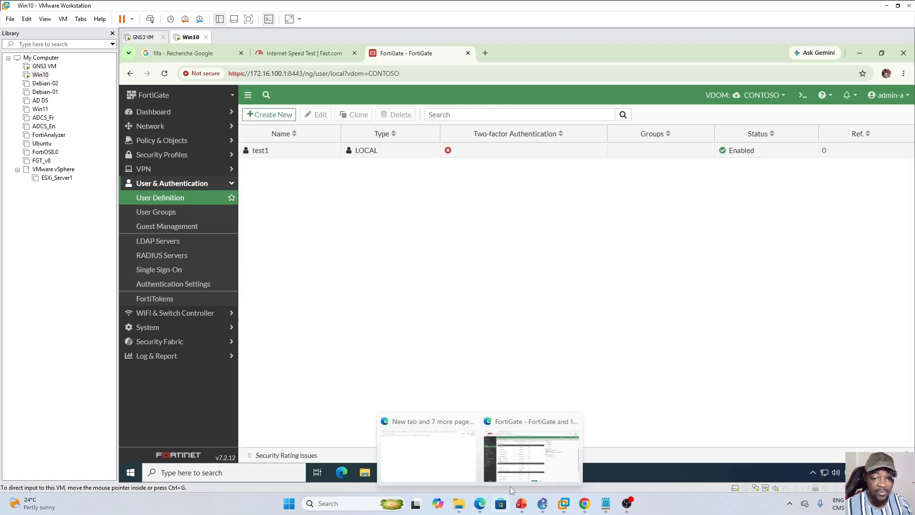
- Return to the FortiGate page in Edge, reload CONTOSO's virtual domain settings and check the current User usage against its override maximum
click(529, 460)
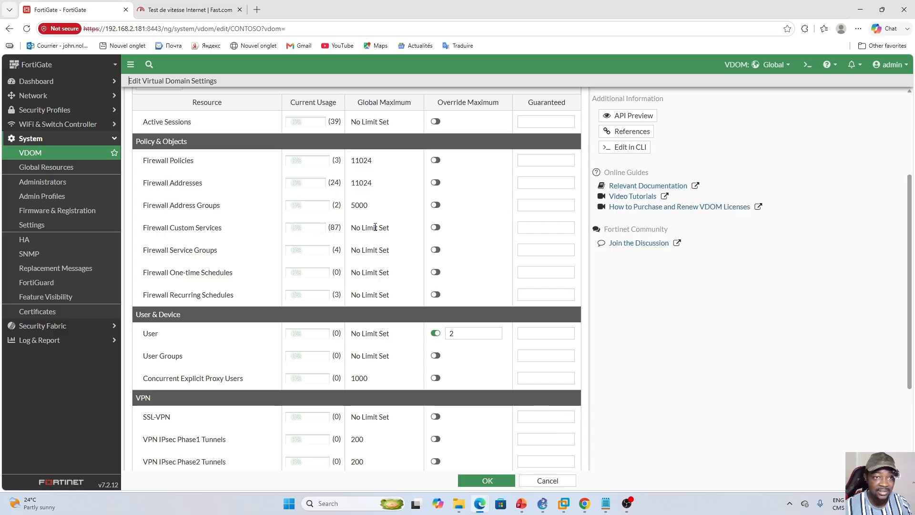
scroll(376, 227, up, 3)
click(27, 30)
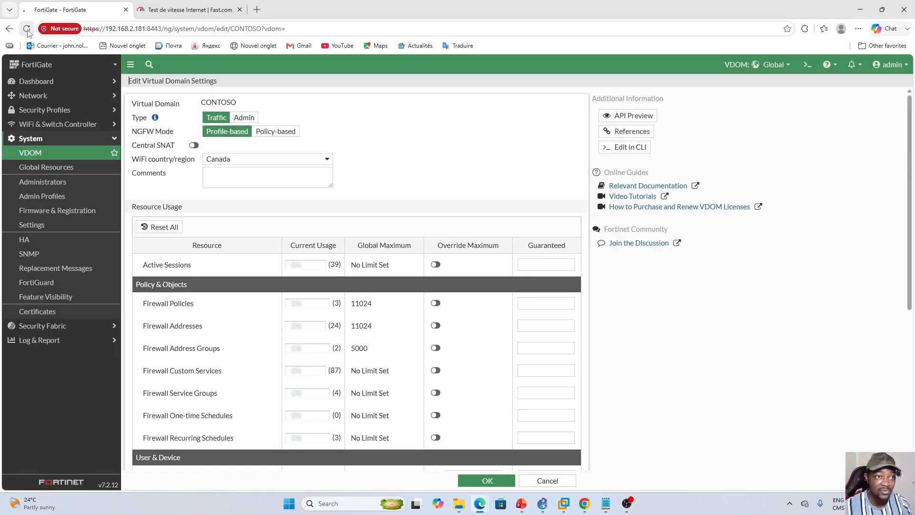
scroll(658, 301, down, 2)
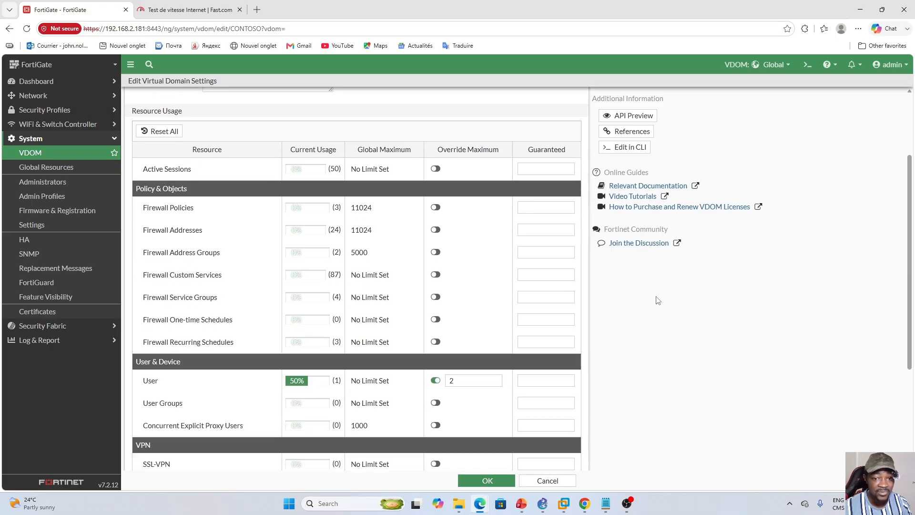
scroll(658, 301, down, 2)
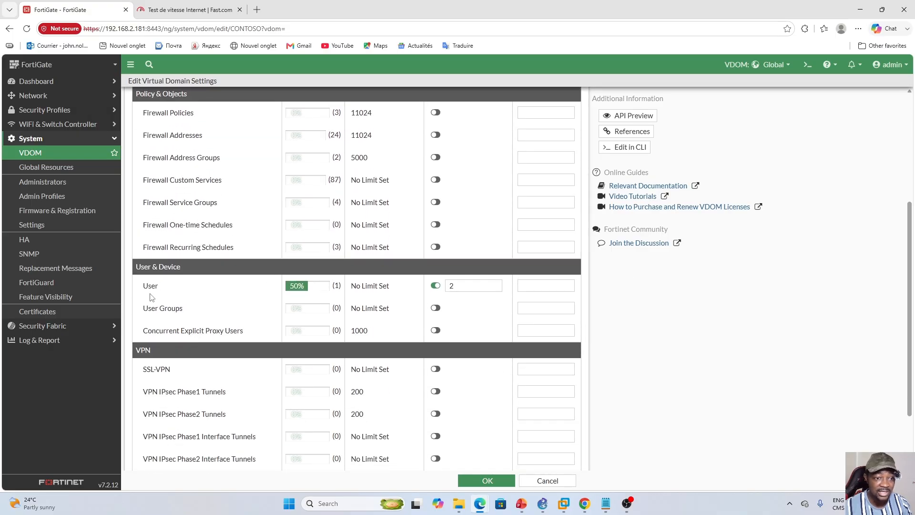
scroll(323, 209, up, 3)
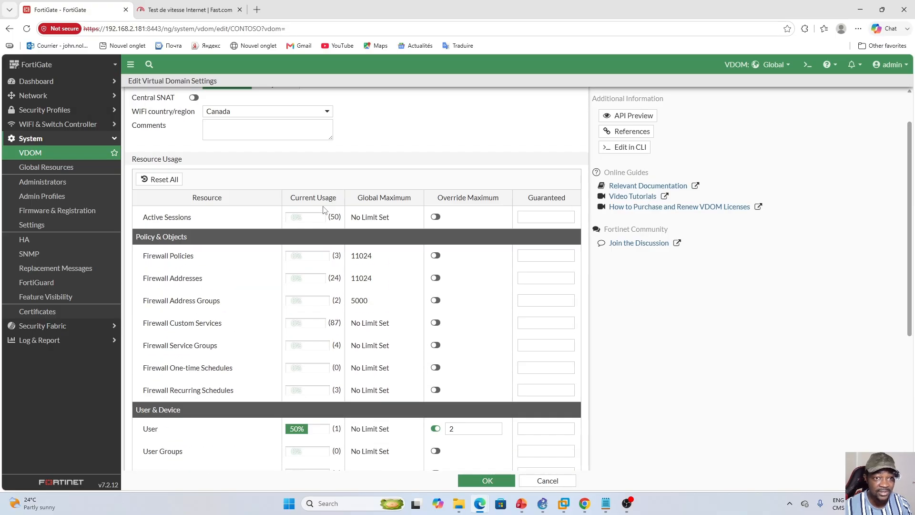
scroll(324, 151, down, 1)
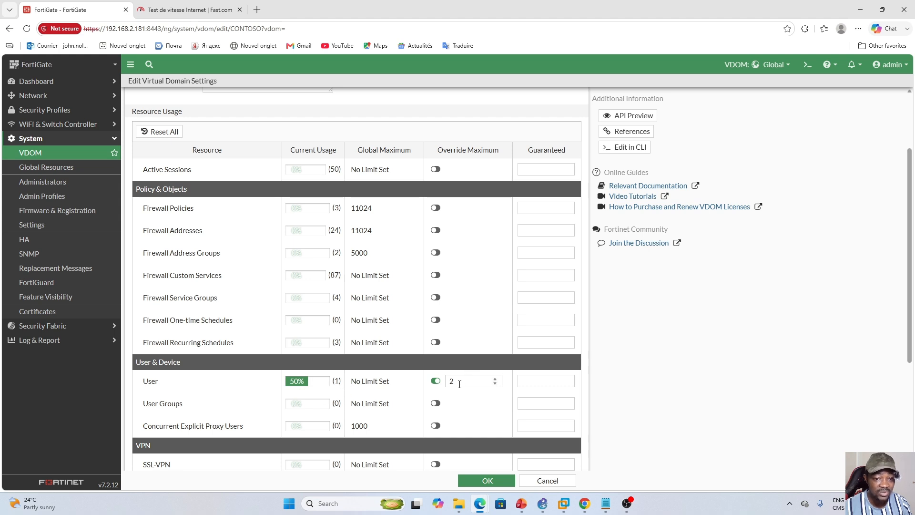
- Switch to the Win10 virtual machine and create an enabled local user test2 in CONTOSO with an account password
click(564, 504)
click(264, 114)
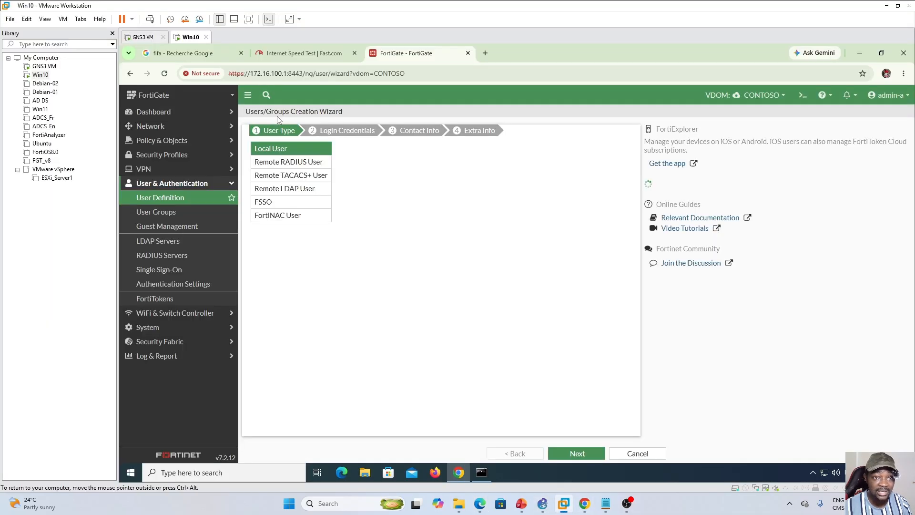
click(579, 453)
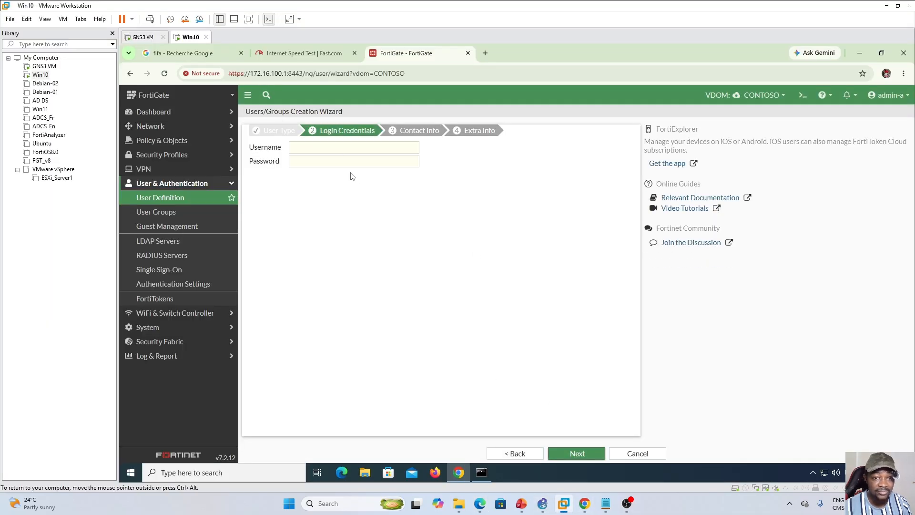
text(test2)
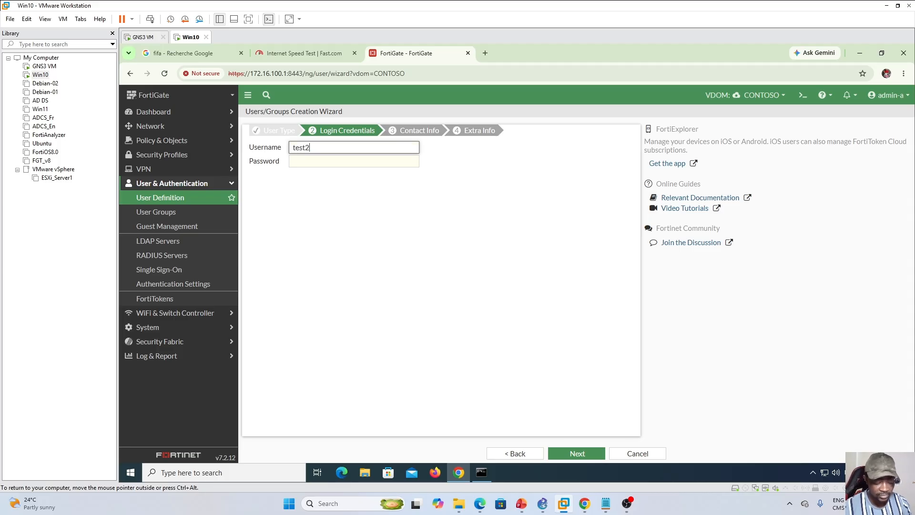
key(Tab)
text(123456)
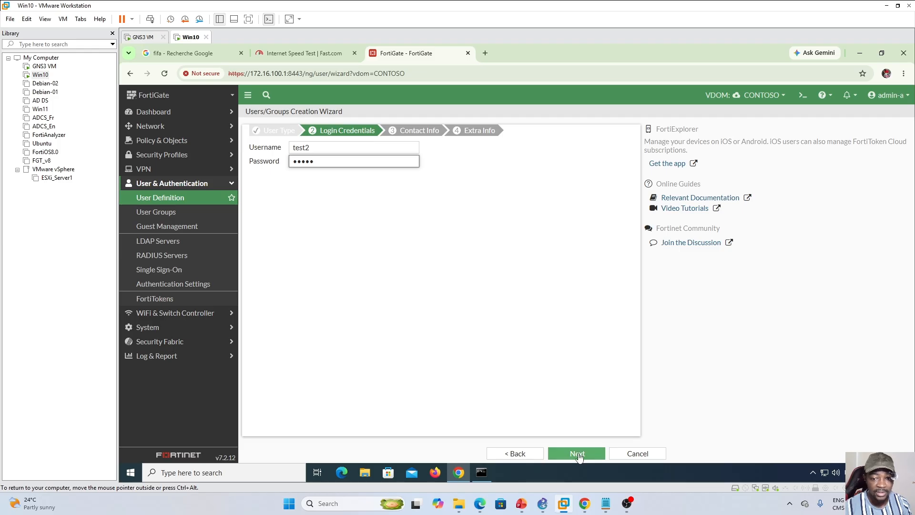
click(577, 453)
click(580, 455)
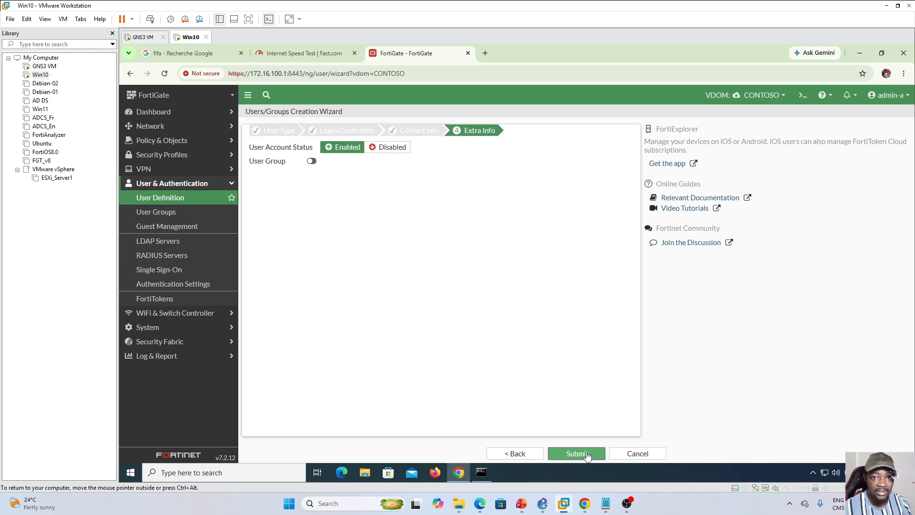
click(586, 456)
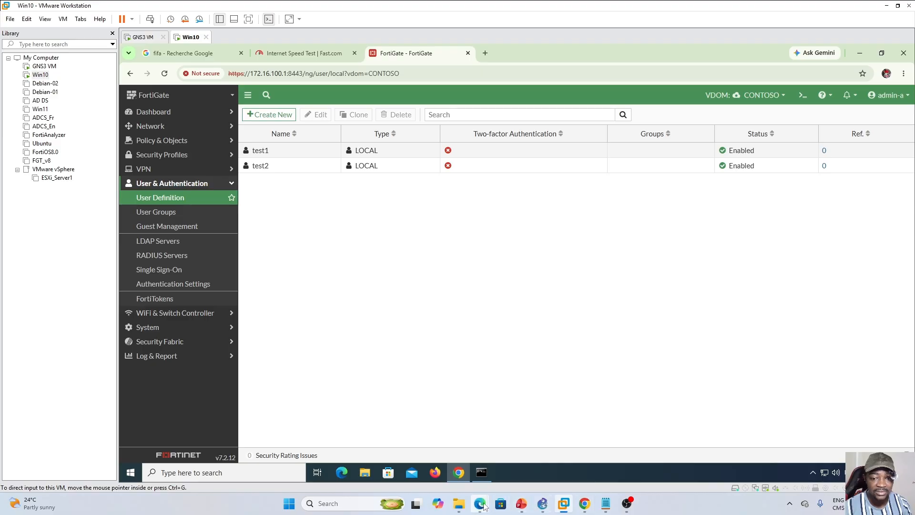
- Go back to Edge and recheck the User usage in CONTOSO's resource table
click(553, 448)
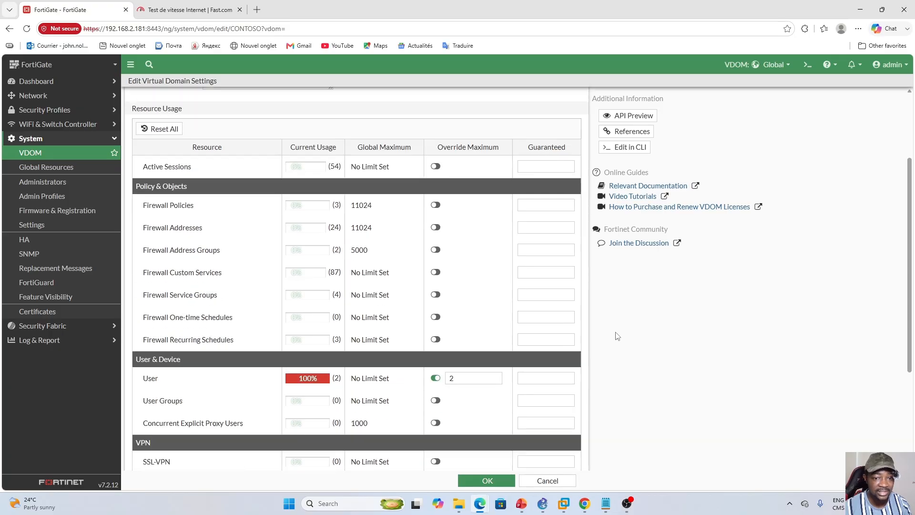
scroll(244, 340, down, 1)
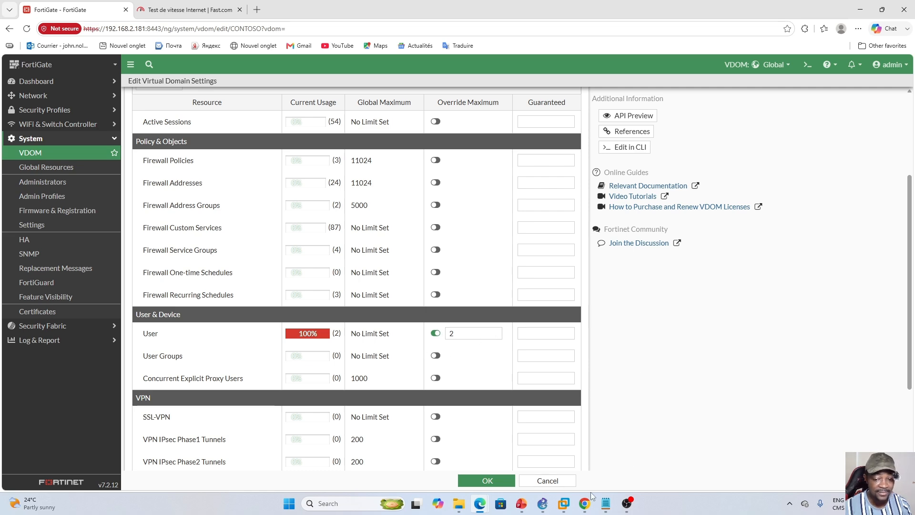
- Switch to the Win10 virtual machine and try to create a third local user, test3, in CONTOSO with an account password
click(566, 505)
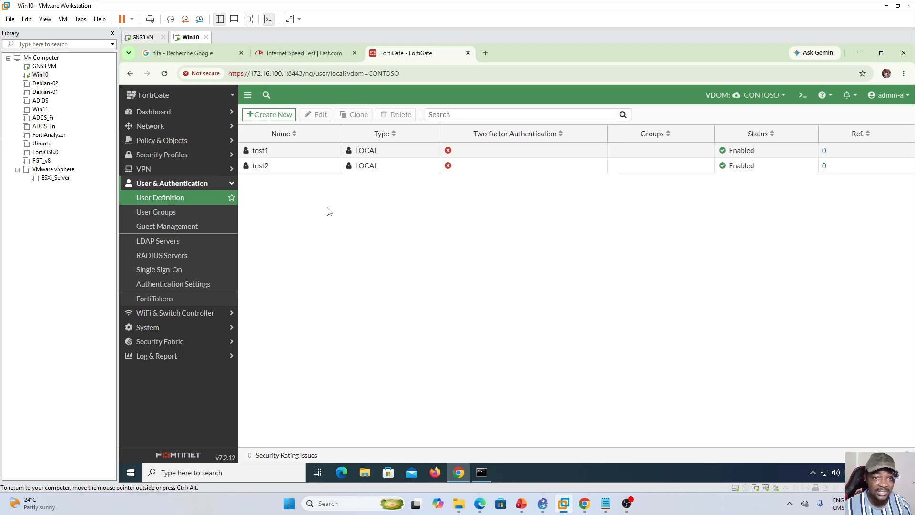
click(270, 114)
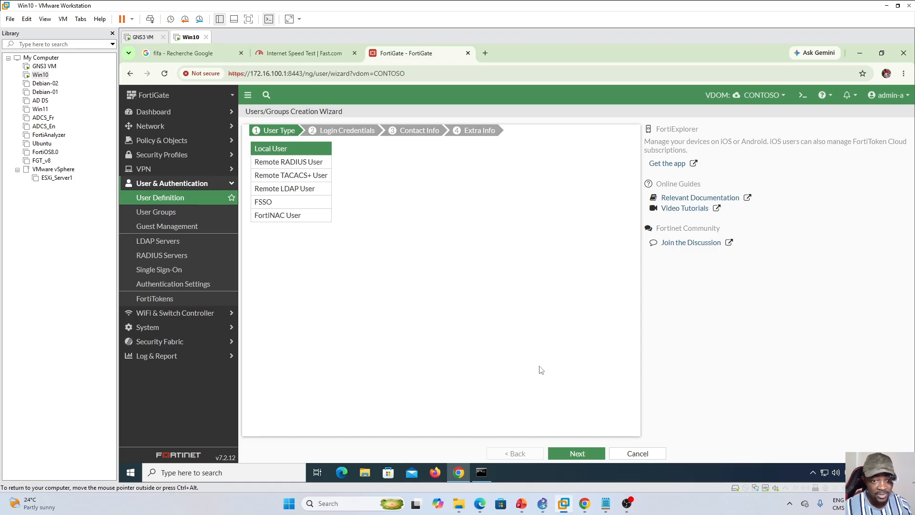
click(577, 454)
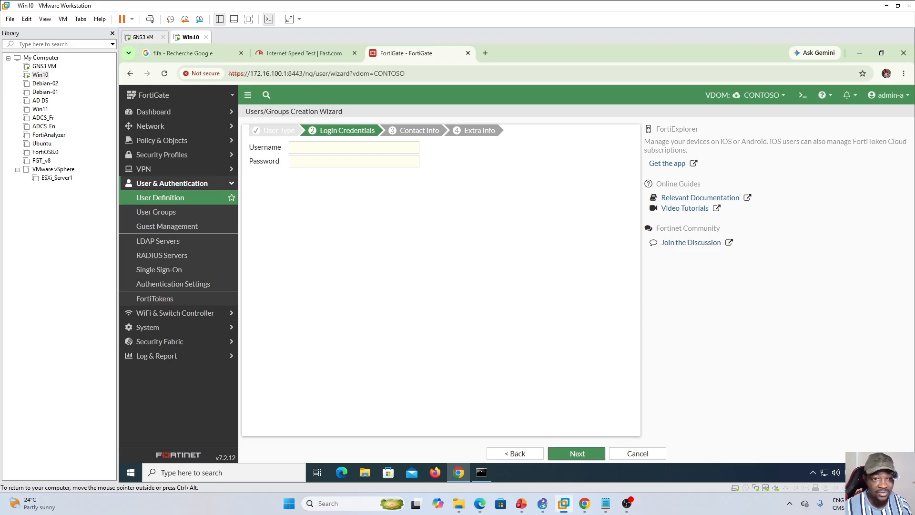
text(test3)
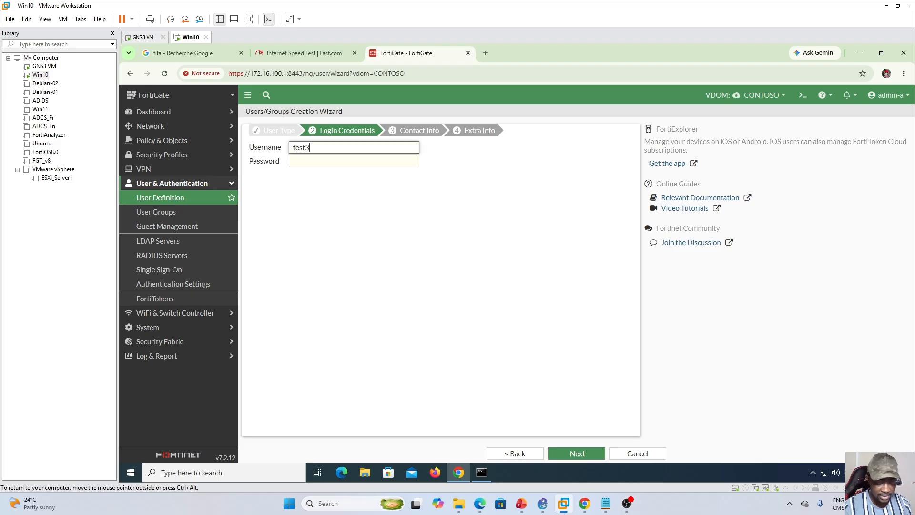
click(339, 162)
text(********)
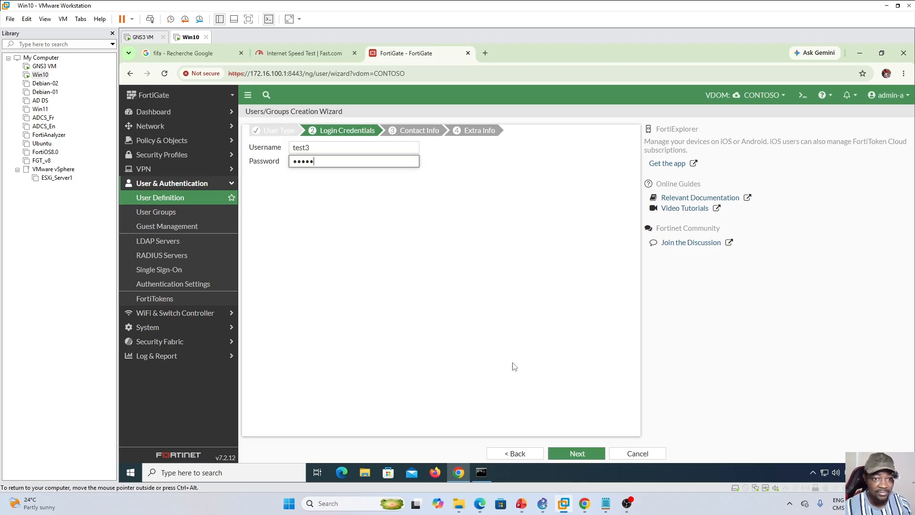
click(583, 455)
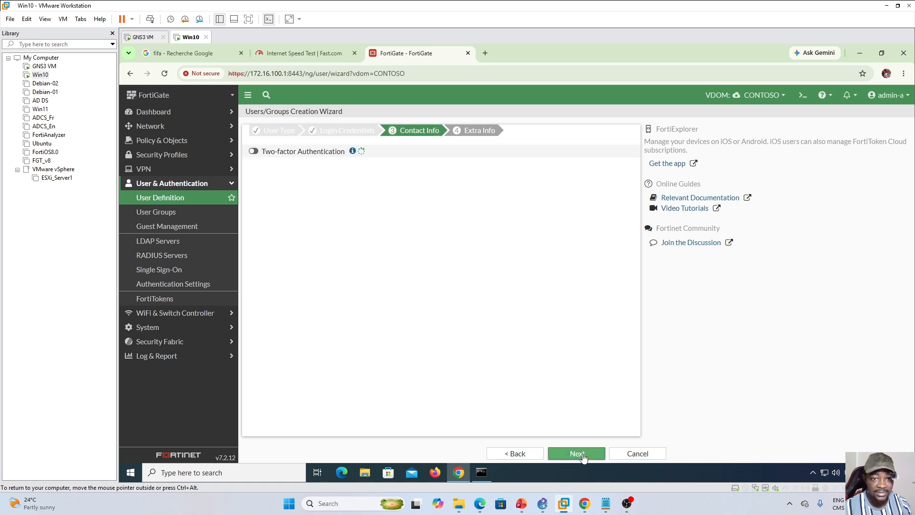
click(583, 455)
click(583, 455)
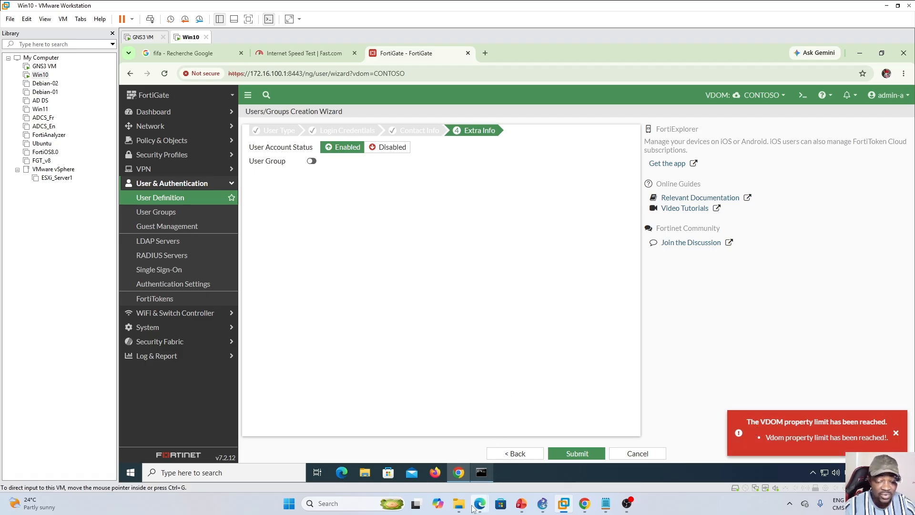
- Return to Edge and review CONTOSO's usage, global maximum and override settings for sessions, policy objects, users, VPN and log disk quota
mouse_move(480, 503)
click(516, 461)
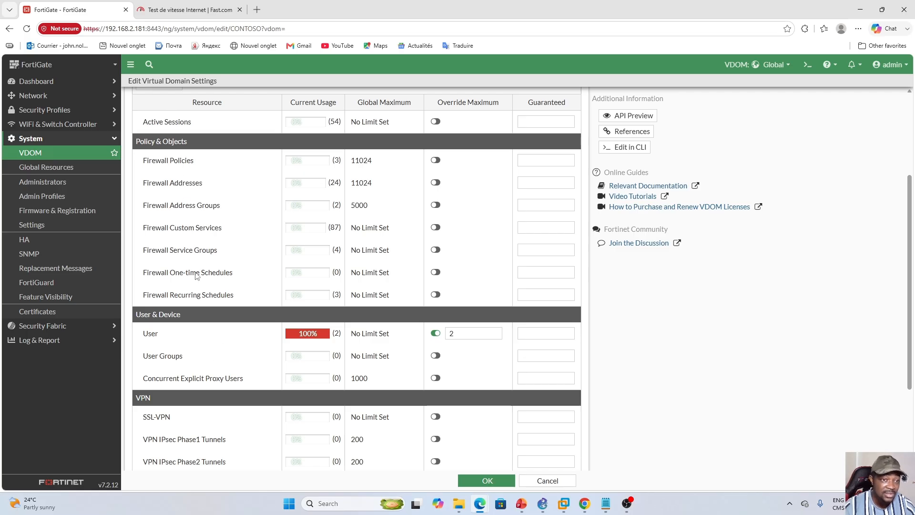
scroll(212, 357, up, 2)
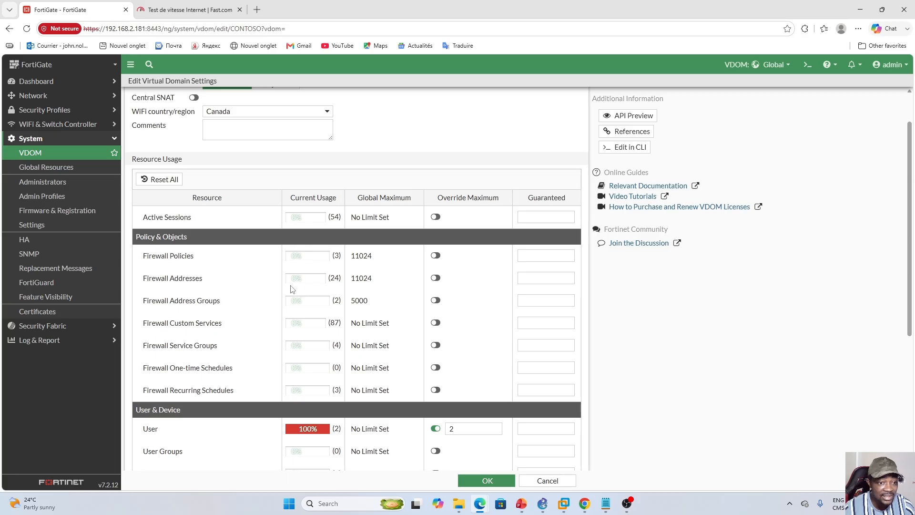
scroll(212, 302, down, 3)
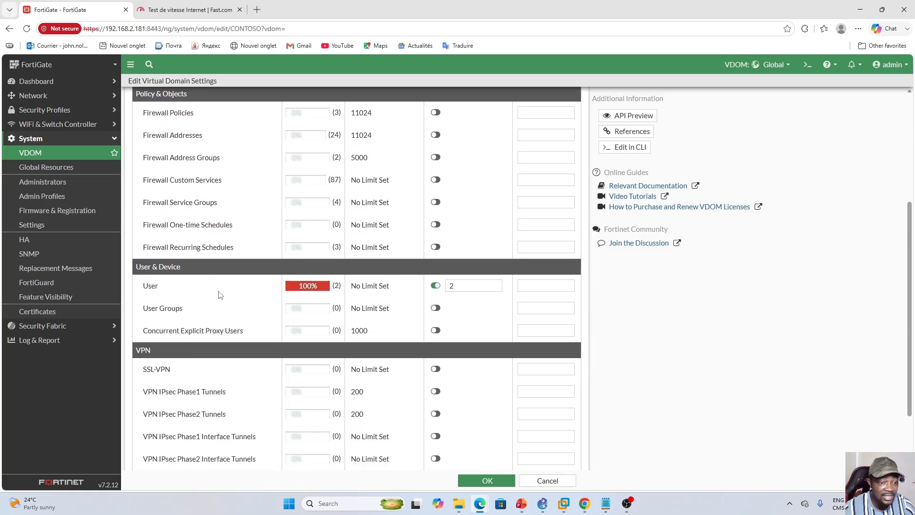
scroll(221, 295, down, 2)
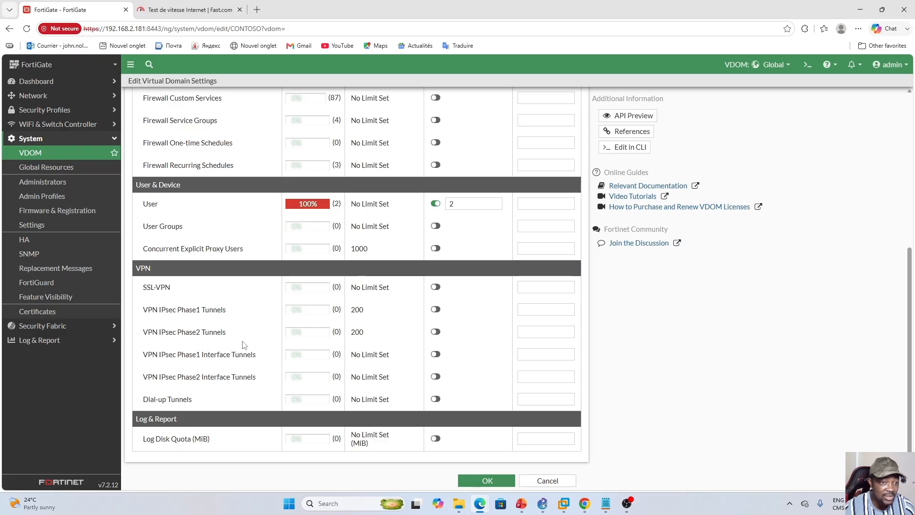
scroll(245, 333, up, 4)
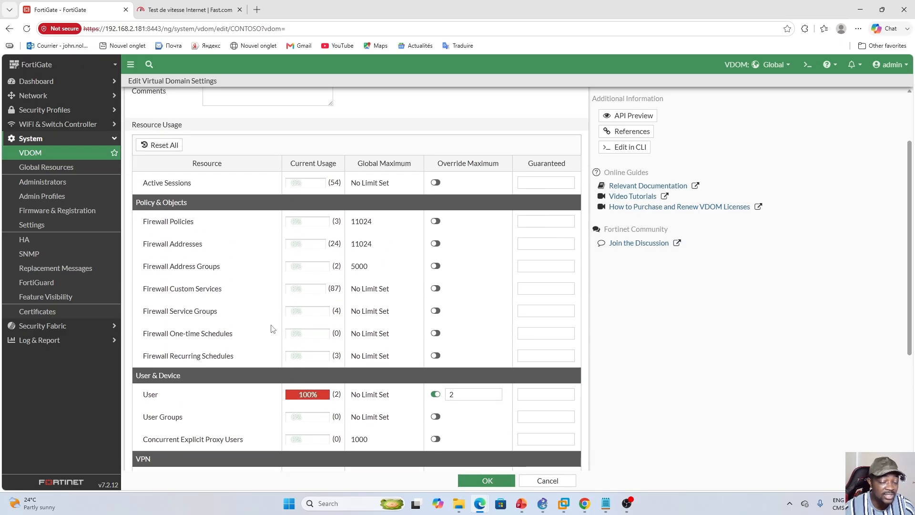
scroll(239, 343, down, 1)
scroll(214, 296, up, 1)
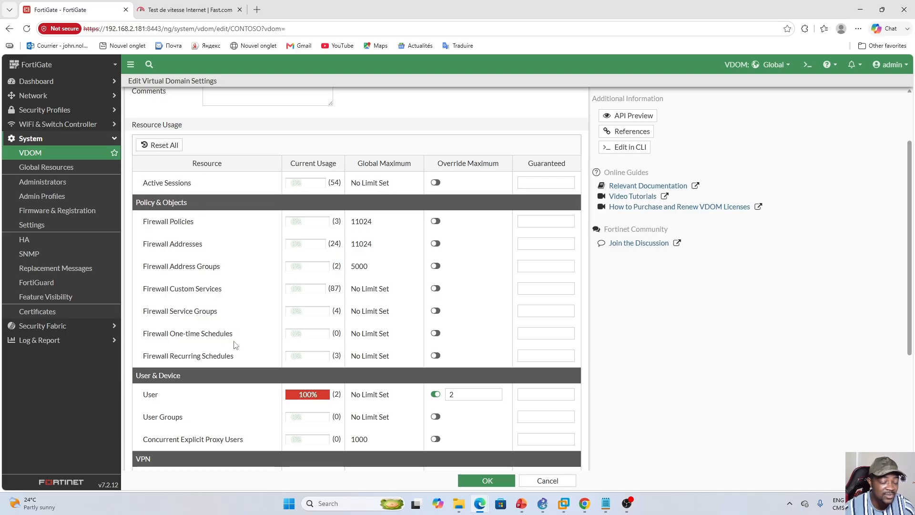
scroll(235, 344, down, 4)
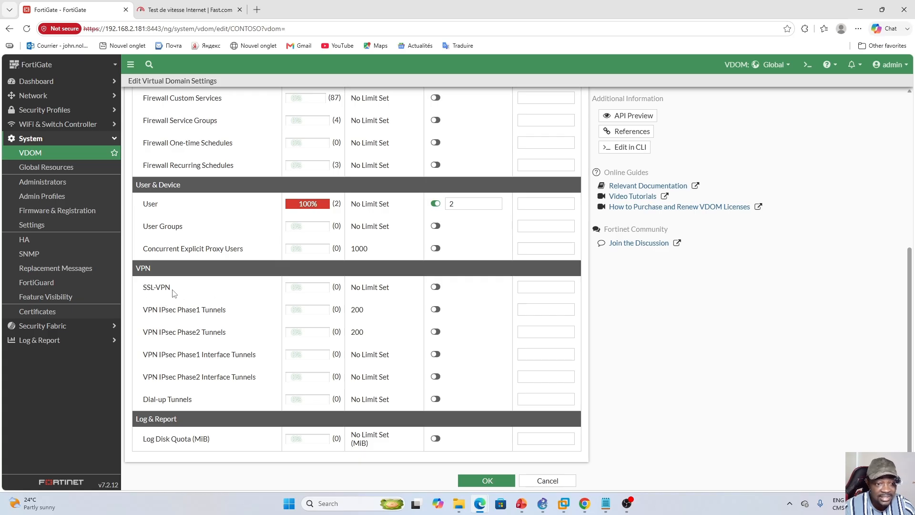
scroll(233, 293, up, 3)
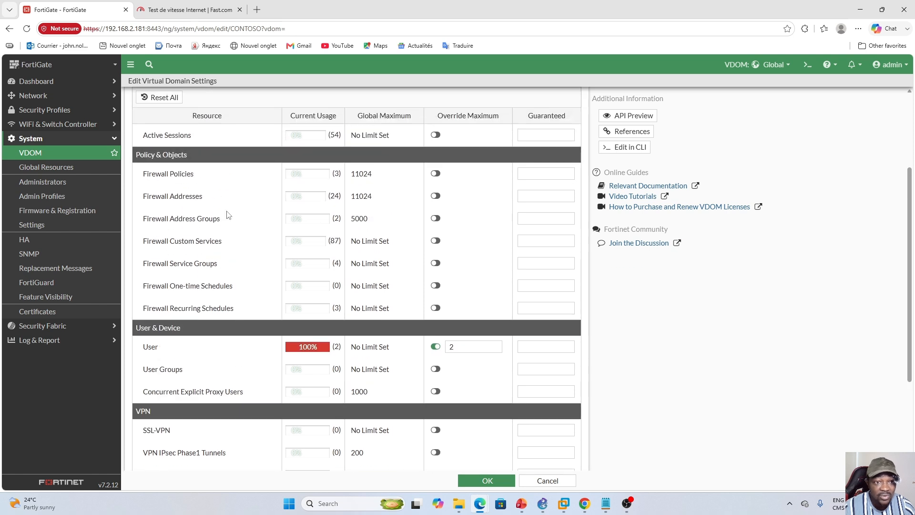
scroll(227, 214, up, 1)
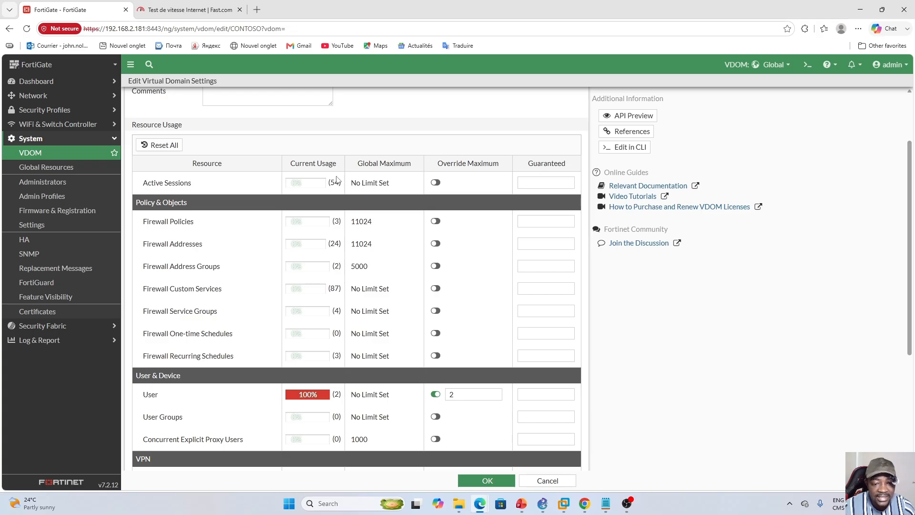
scroll(340, 305, up, 3)
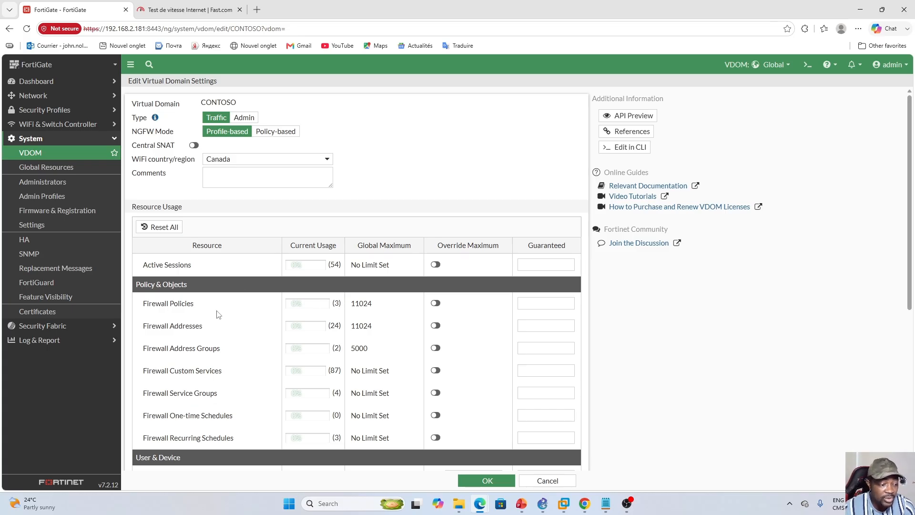
scroll(240, 322, down, 1)
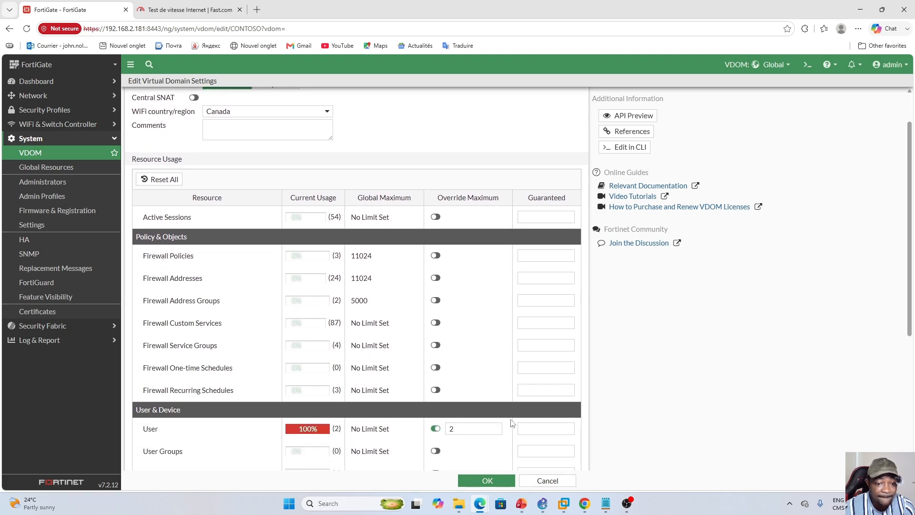
- Switch to the Training Plan presentation in PowerPoint and display the "Activities on vDOMs" slide
click(521, 505)
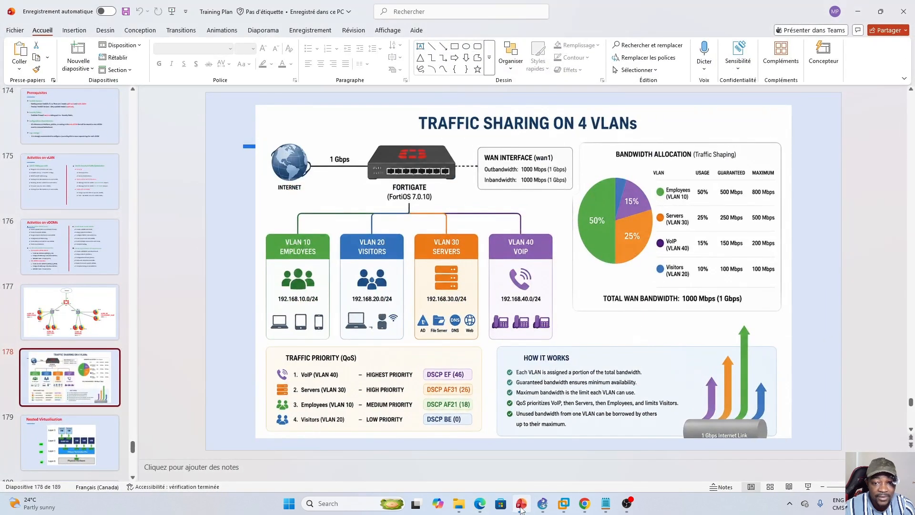
click(521, 505)
click(521, 505)
click(64, 252)
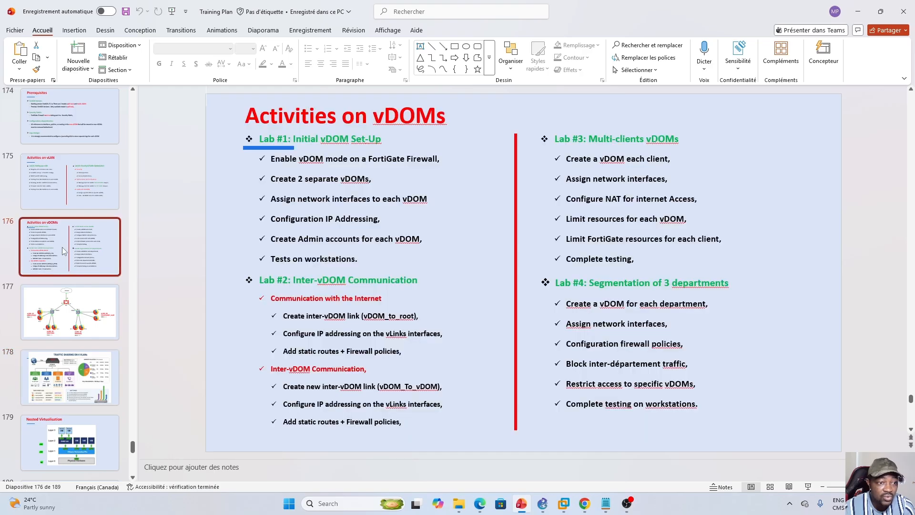
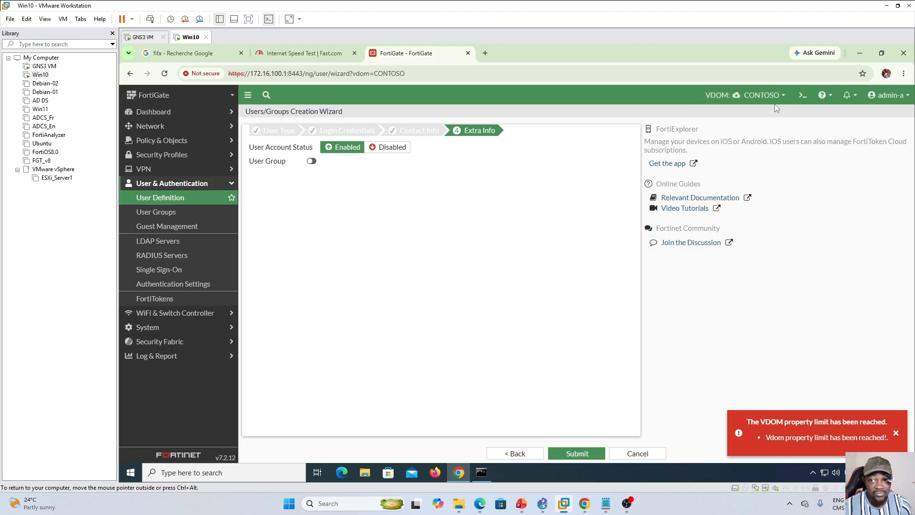
- In the Win10 virtual machine, cancel the pending user creation in CONTOSO and open its network interfaces list
click(760, 97)
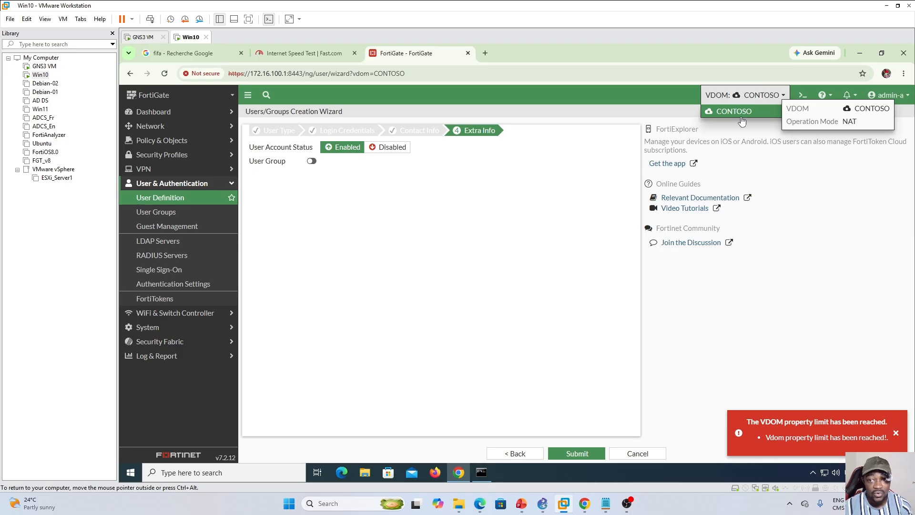
click(639, 454)
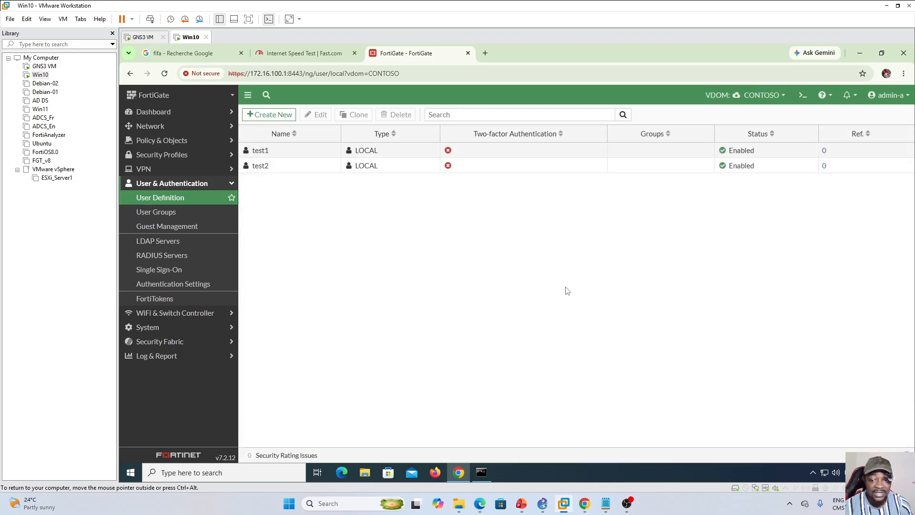
click(207, 128)
click(159, 143)
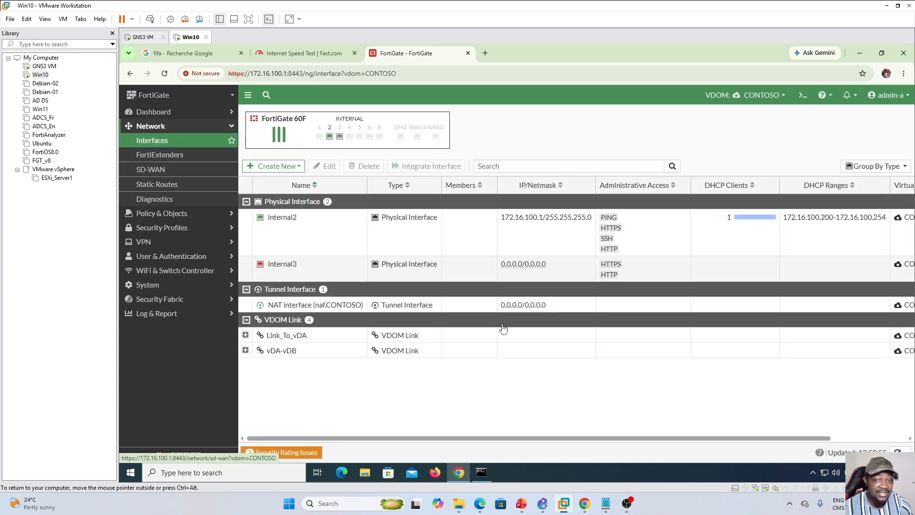
- Start a new 802.1Q VLAN interface named HR on internal2 with VLAN ID 10
click(299, 166)
click(262, 180)
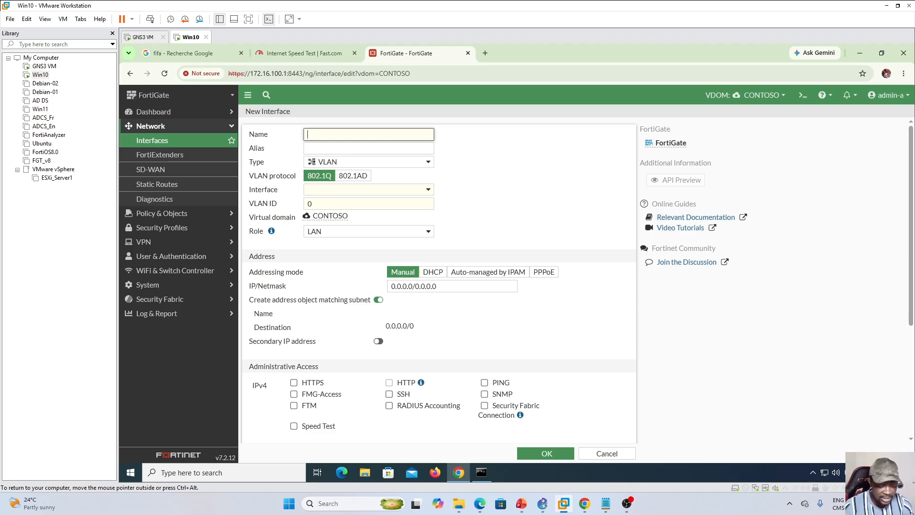
text(HR)
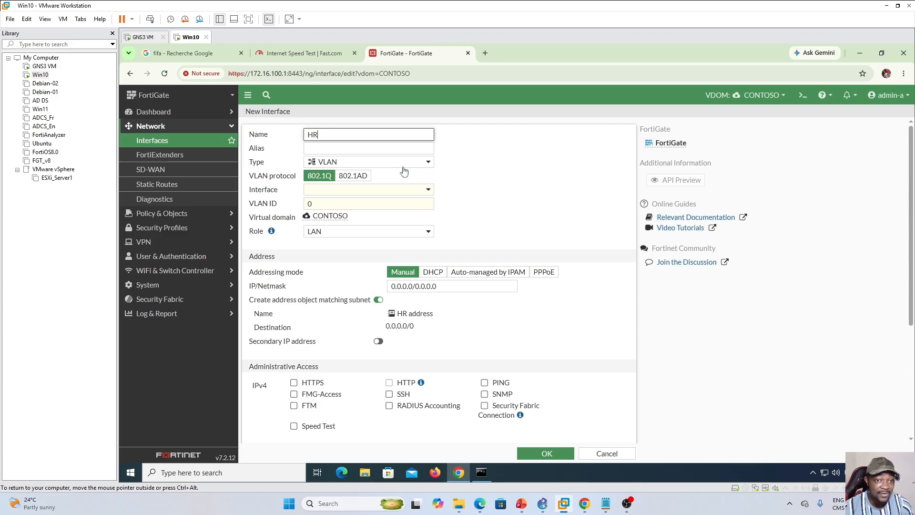
click(428, 191)
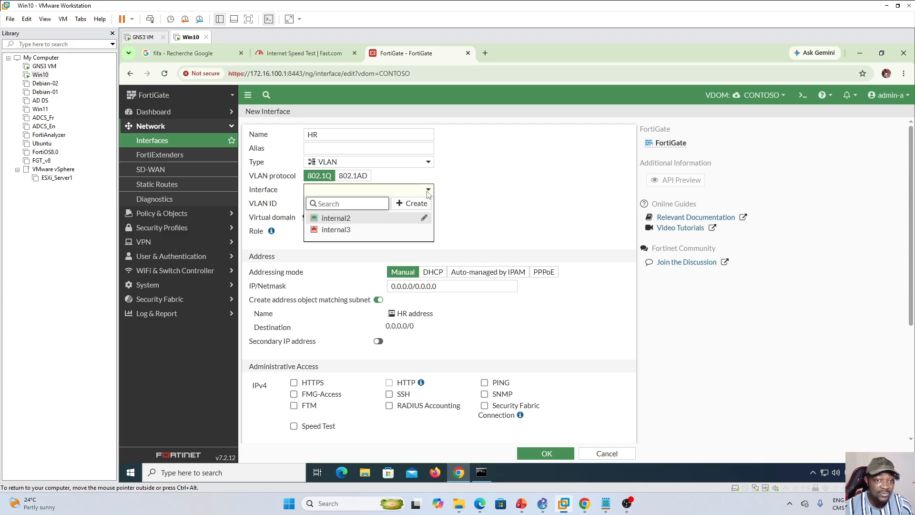
click(360, 221)
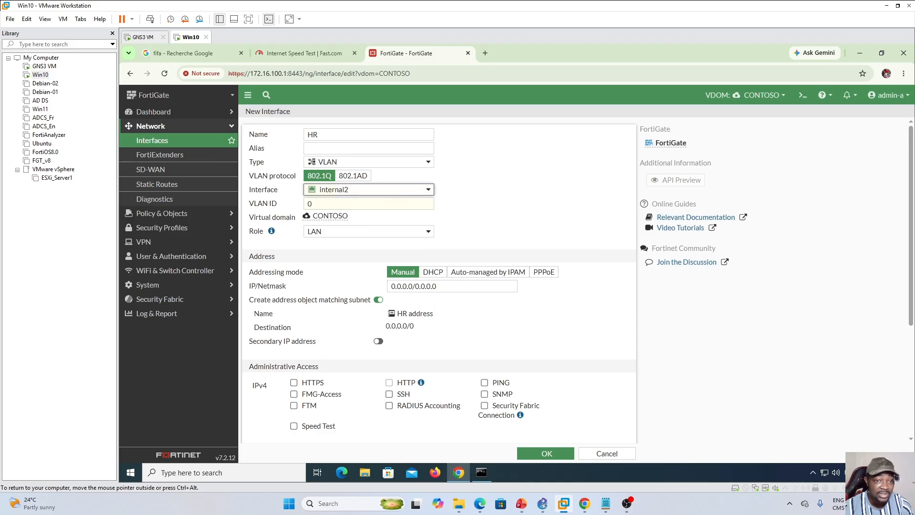
click(308, 204)
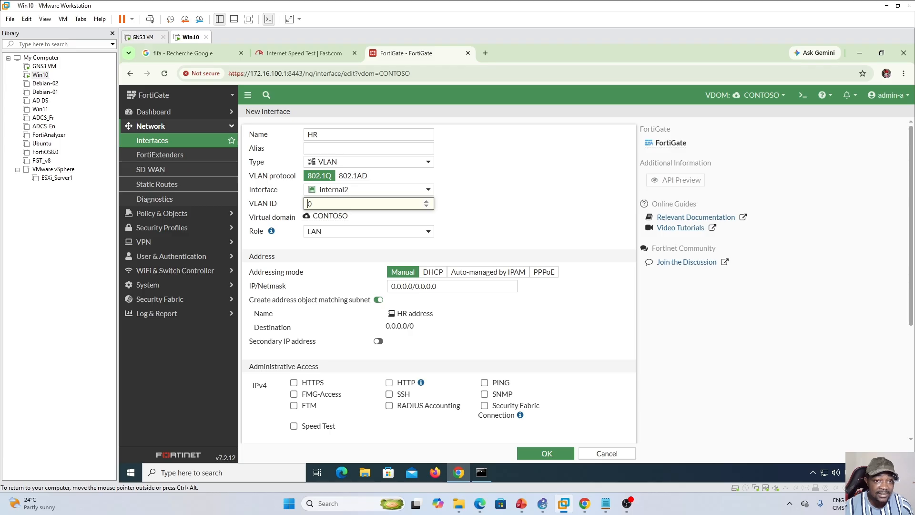
text(1)
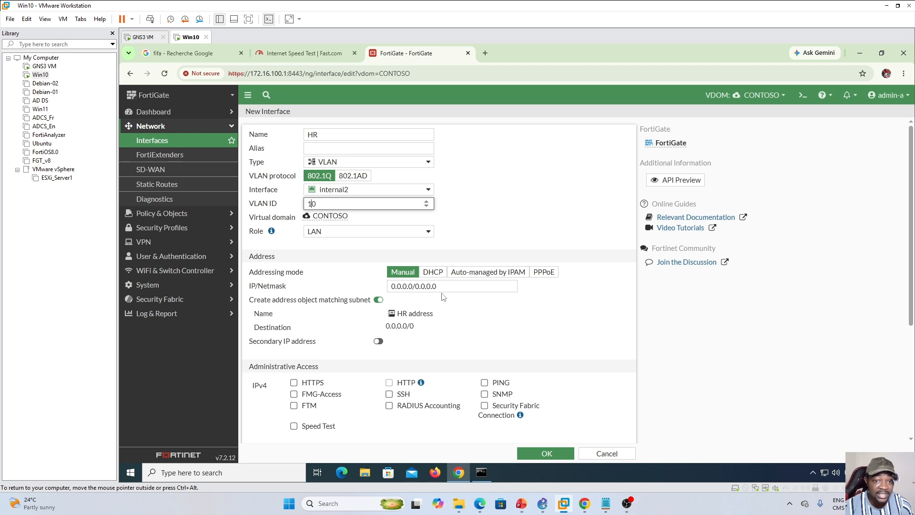
- Give the HR interface the address 172.16.110.1/24 and allow HTTPS, HTTP and PING administrative access
click(384, 286)
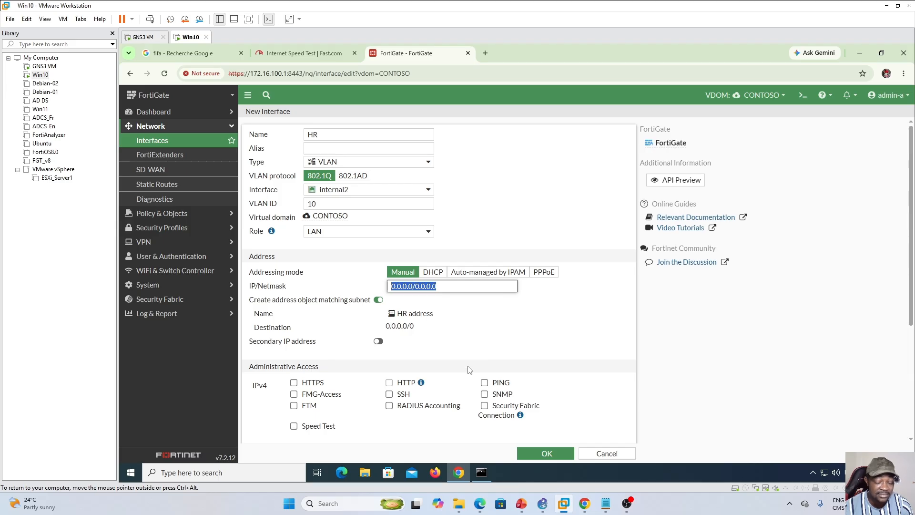
text(172.16.110)
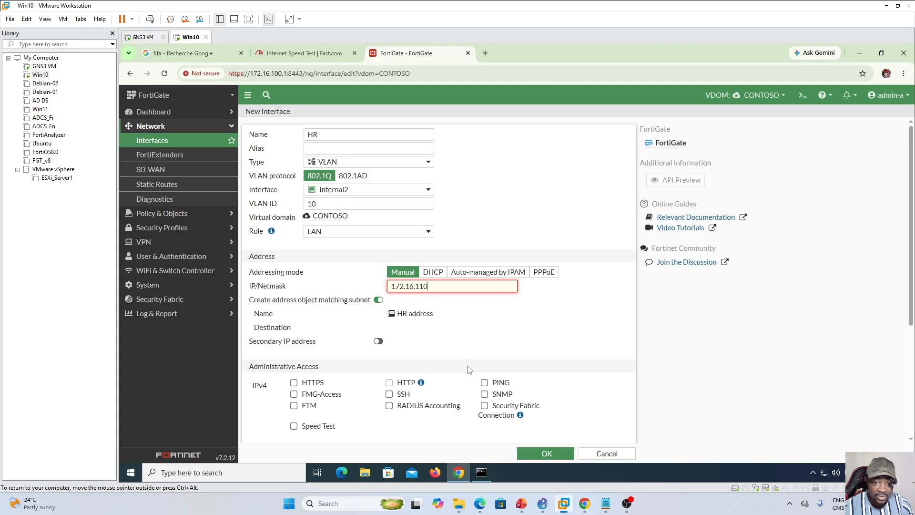
text(24)
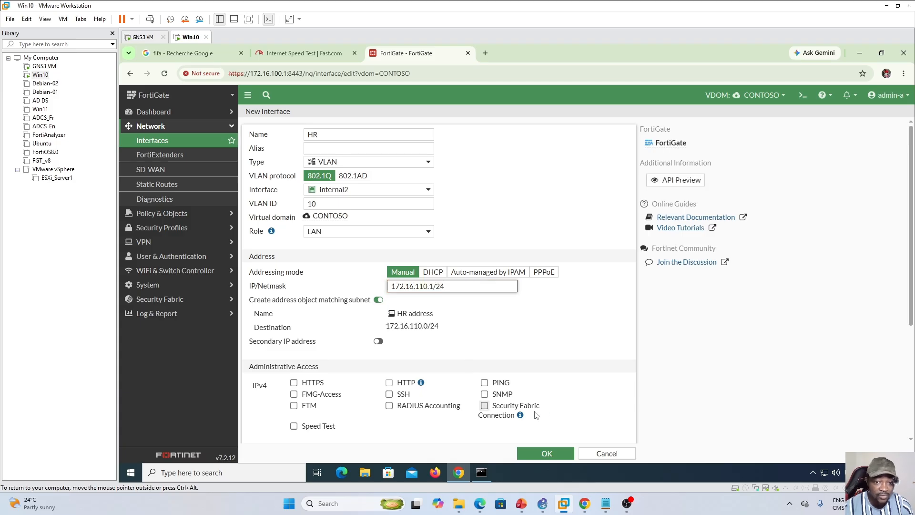
click(293, 383)
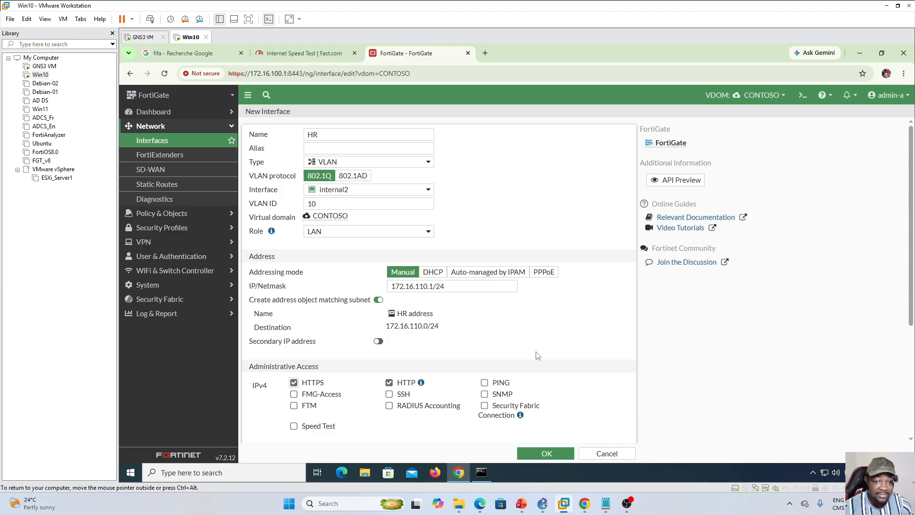
click(484, 383)
- Enable HR's DHCP server with range 172.16.110.200-172.16.110.254, save the interface, and show it under internal2
scroll(478, 334, down, 3)
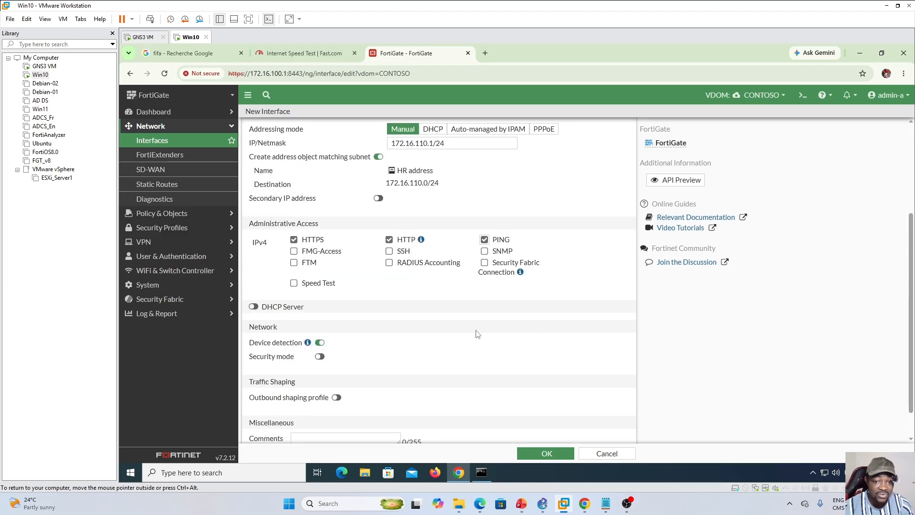
click(253, 307)
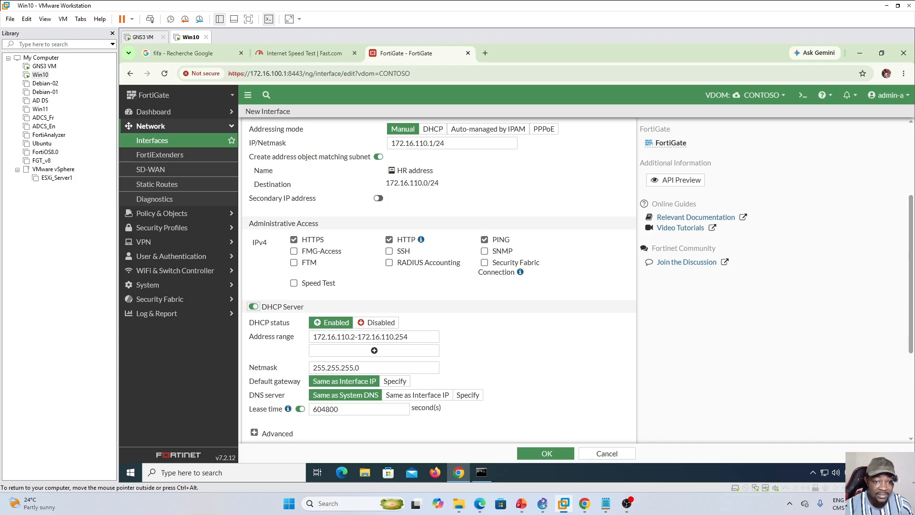
click(356, 338)
text(00)
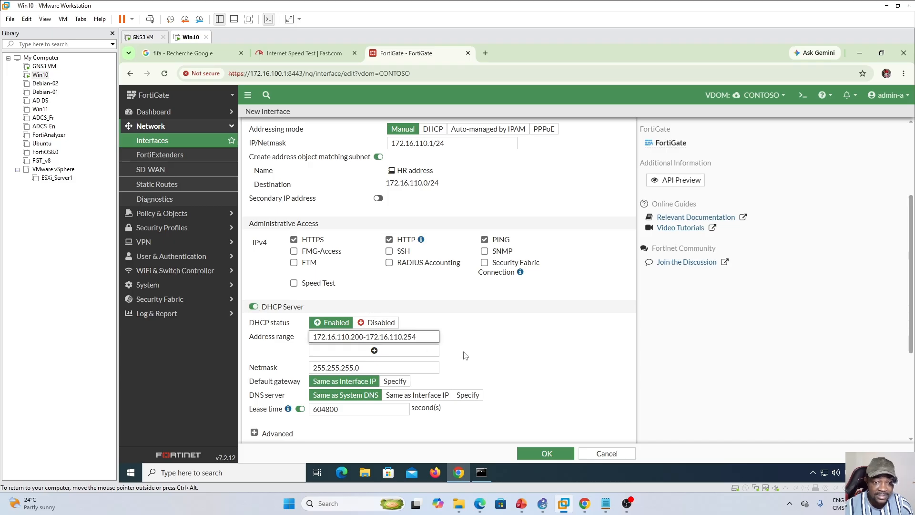
scroll(639, 328, up, 3)
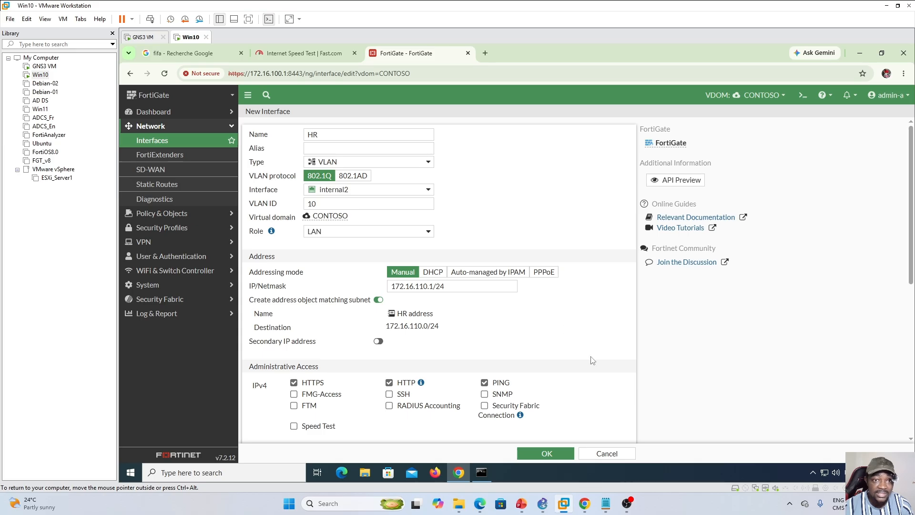
click(549, 452)
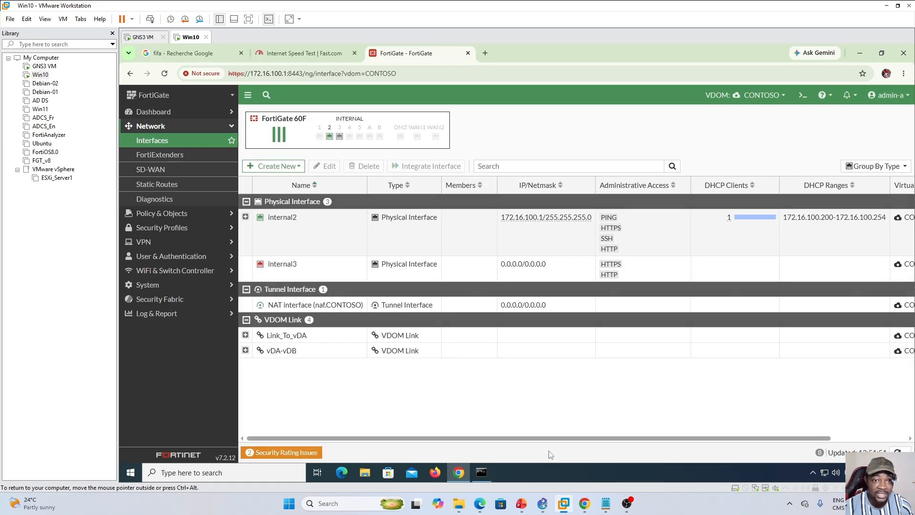
click(245, 217)
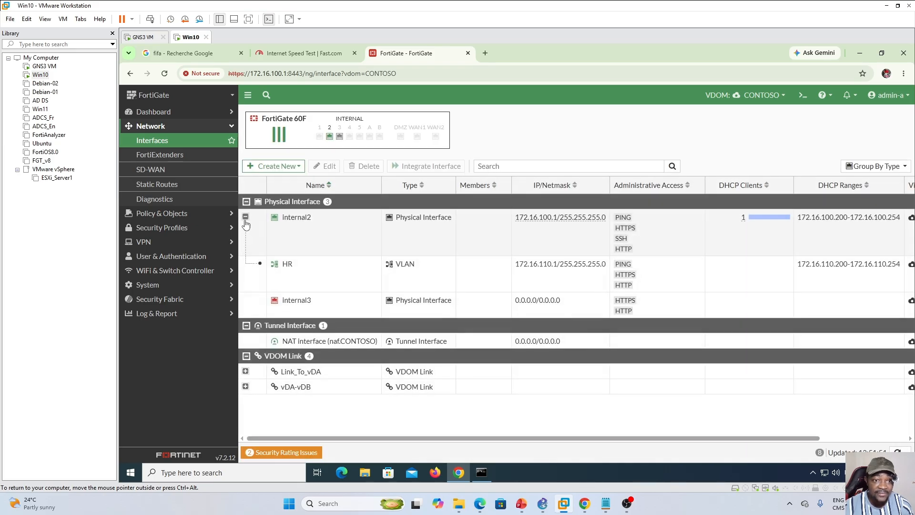
click(330, 279)
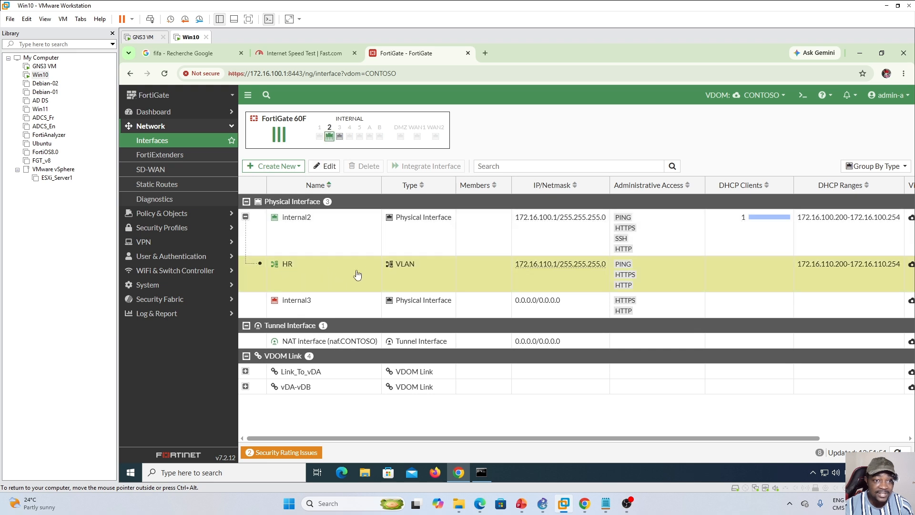
- Start a second 802.1Q VLAN interface named Accounting on internal2 with VLAN ID 20
click(299, 167)
click(262, 180)
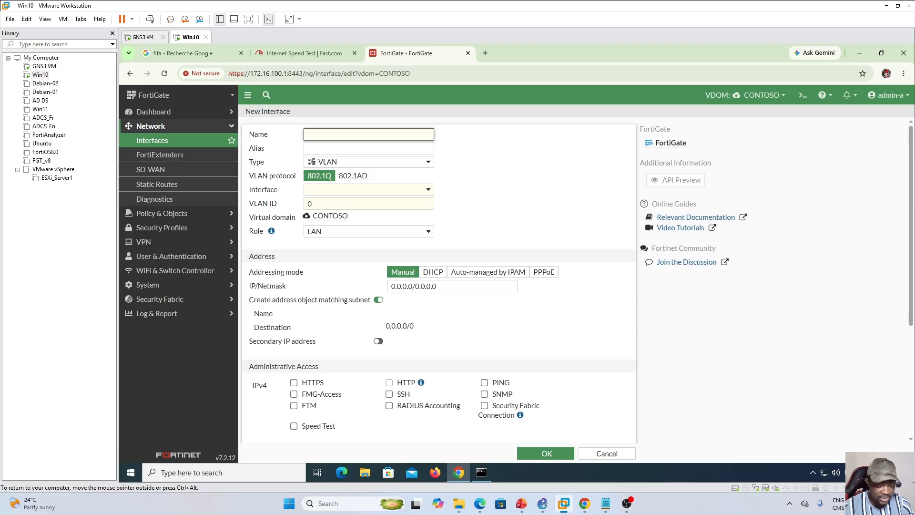
text(Accounting)
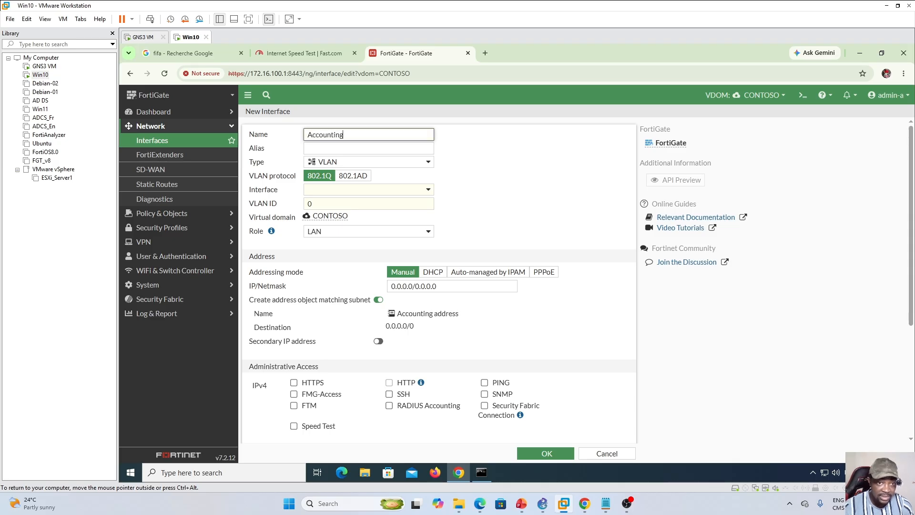
click(428, 190)
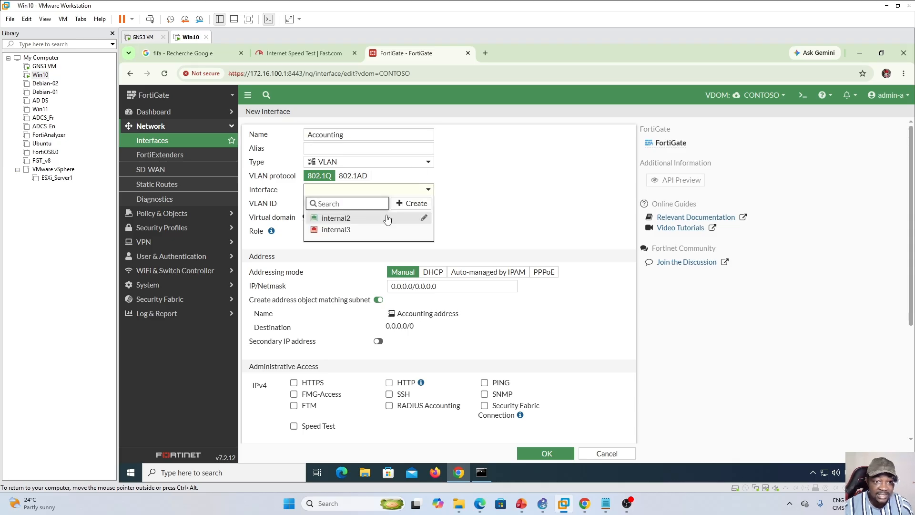
click(364, 221)
click(308, 203)
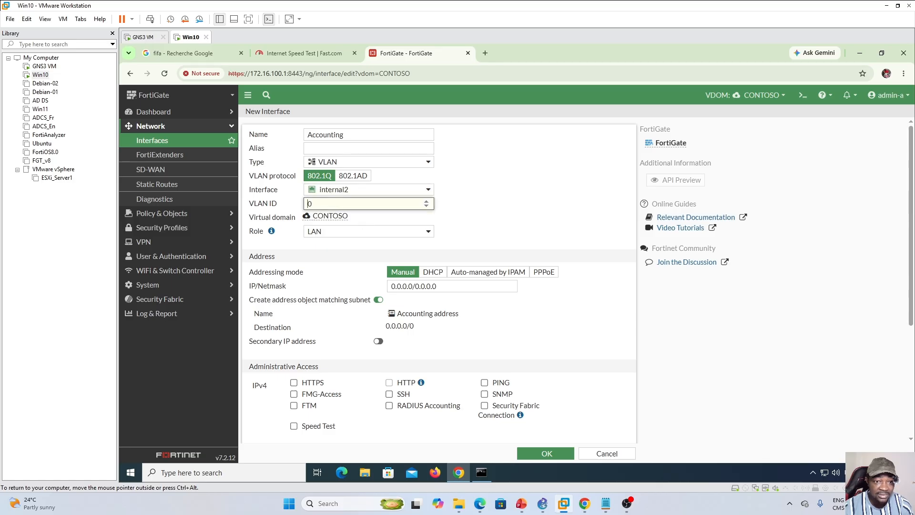
text(2)
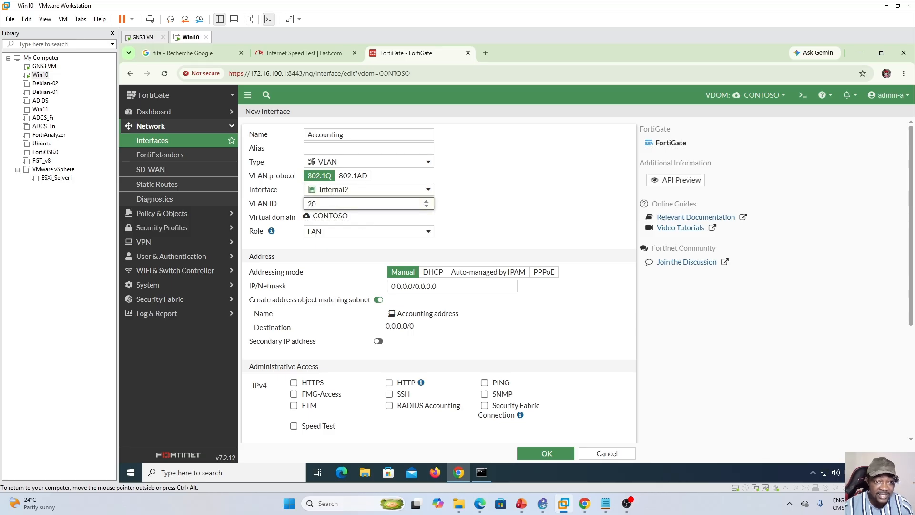
- Give the Accounting interface the address 172.16.120.1/24 and allow HTTPS, HTTP and PING administrative access
click(405, 286)
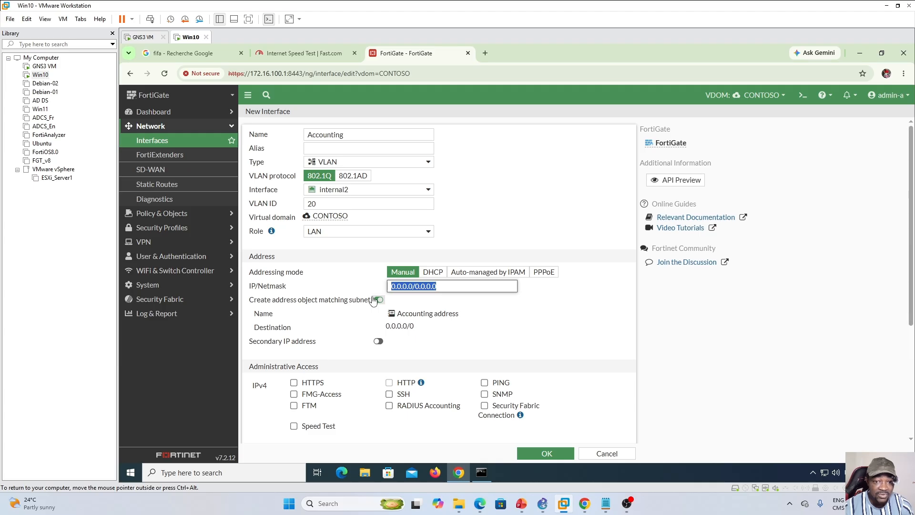
text(172.16.120.1)
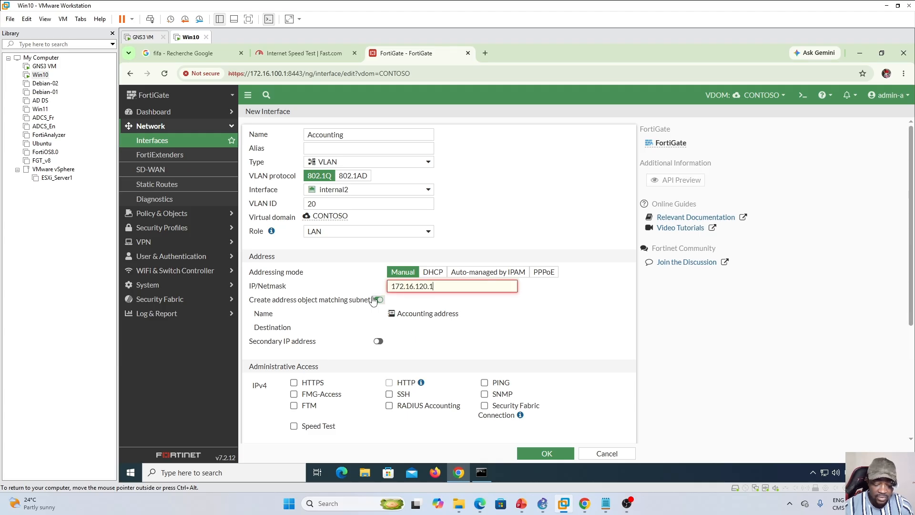
text(/)
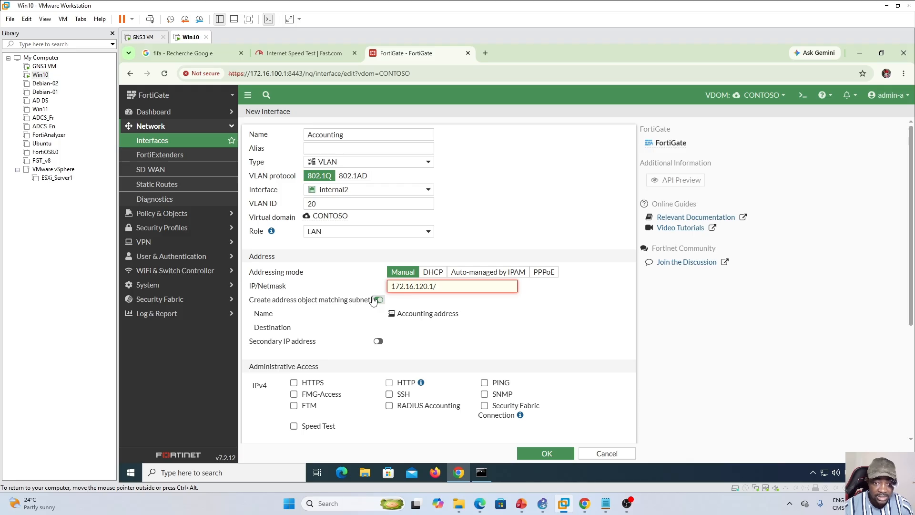
text(24)
scroll(294, 299, down, 2)
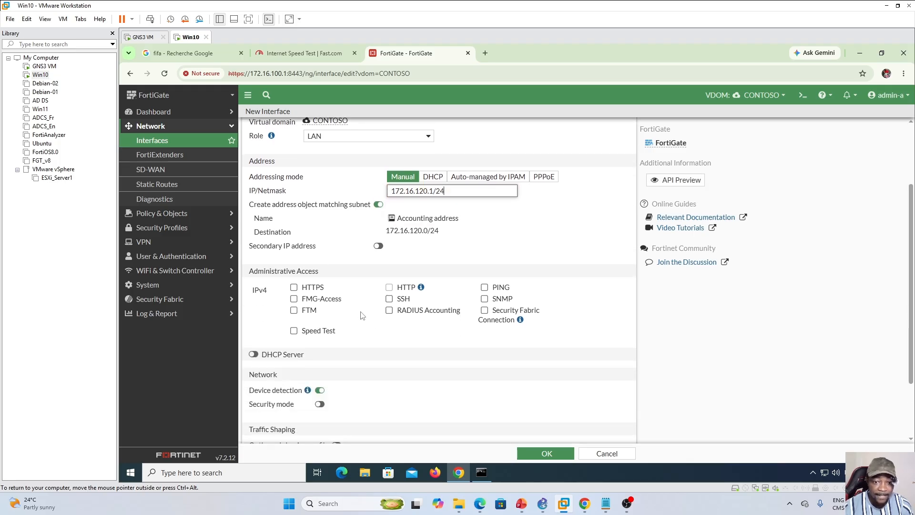
click(294, 287)
click(389, 287)
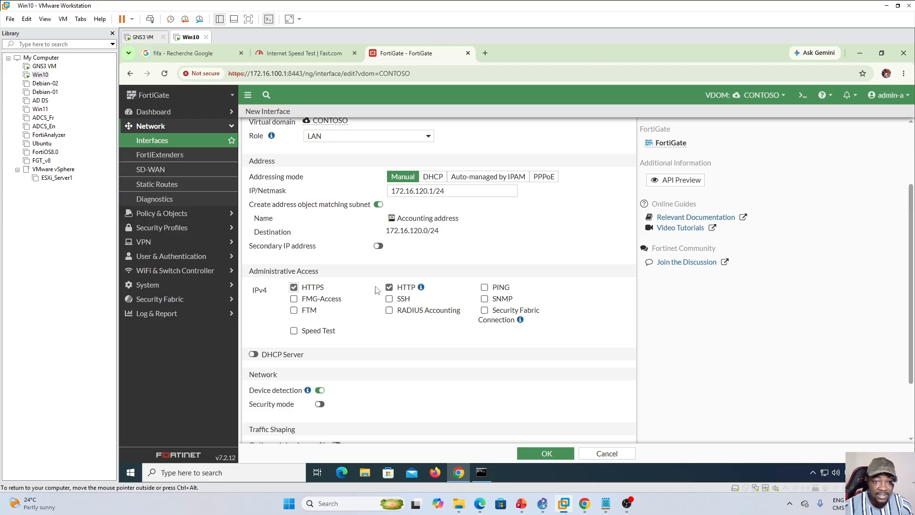
click(485, 288)
- Enable Accounting's DHCP server with range 172.16.120.200-172.16.120.254, save the interface, and review both VLANs under internal2
click(253, 355)
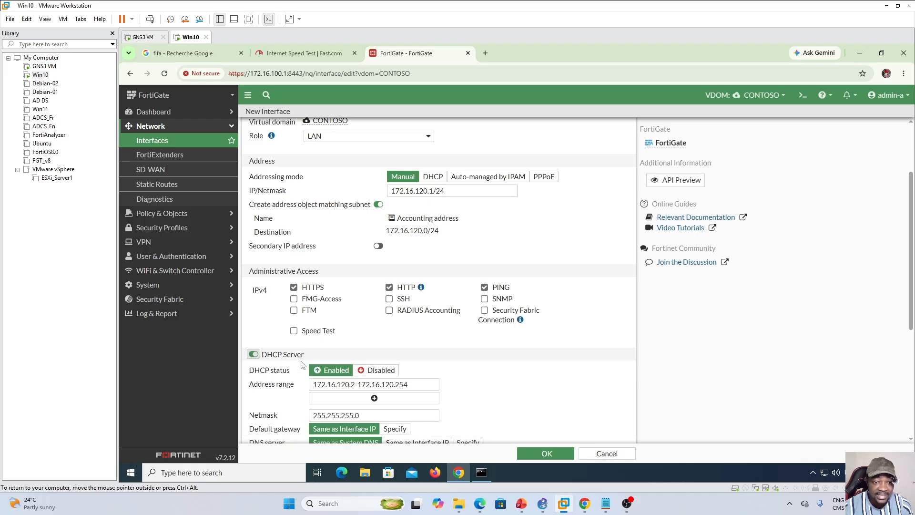
click(364, 384)
text(00)
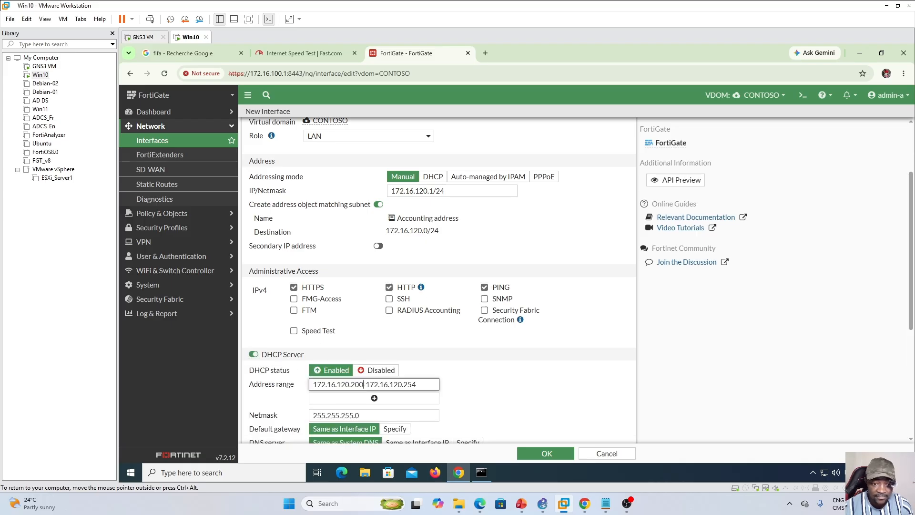
click(547, 453)
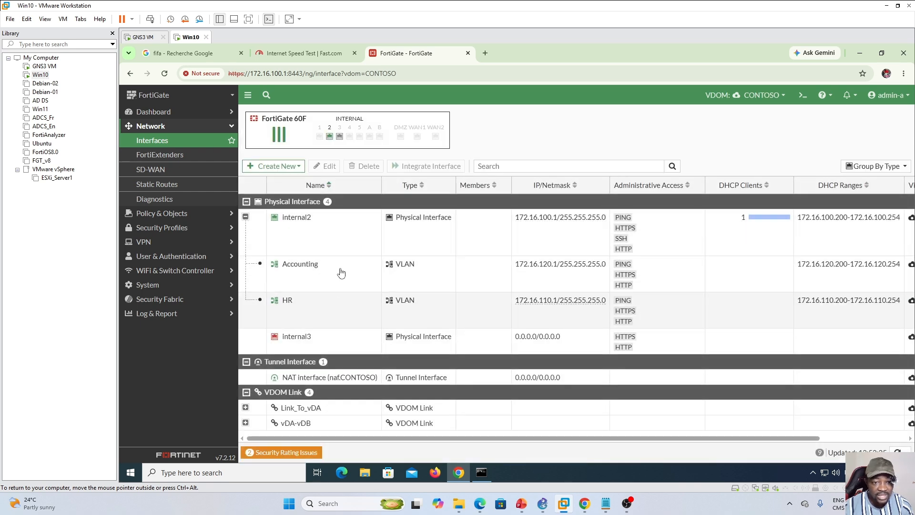
click(337, 278)
click(330, 304)
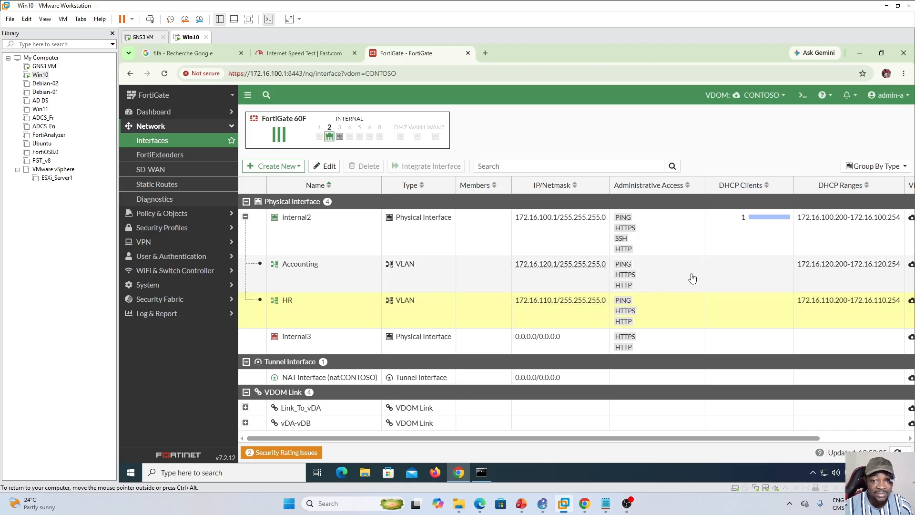
click(317, 232)
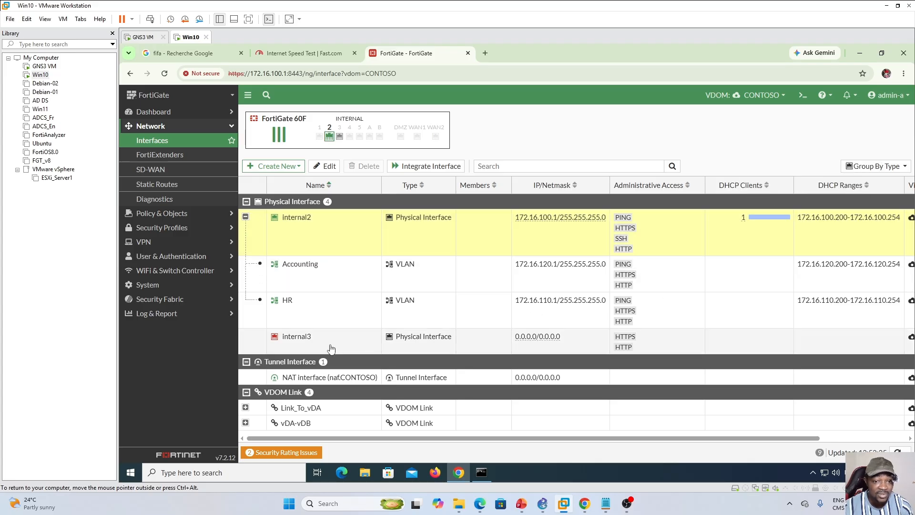
- Start a new 802.1Q VLAN interface named IT_Dept on internal3 with VLAN ID 30
click(329, 347)
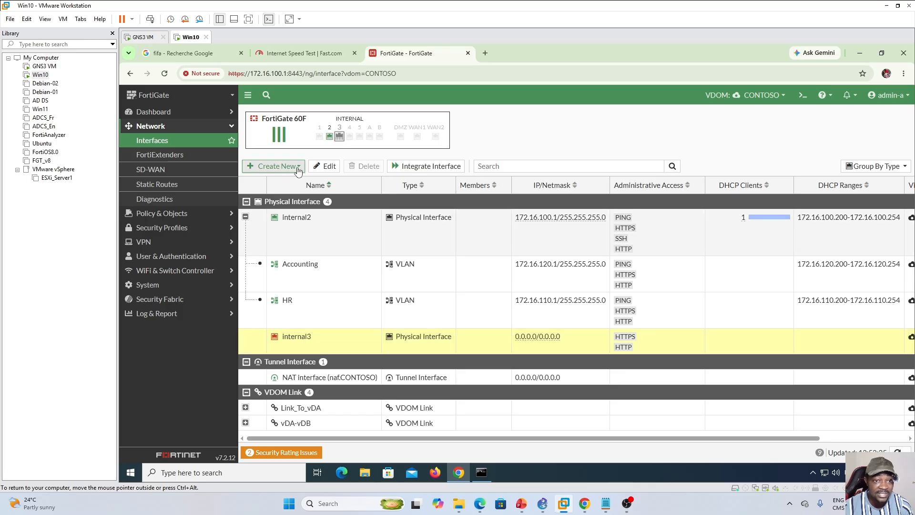
click(278, 167)
click(281, 186)
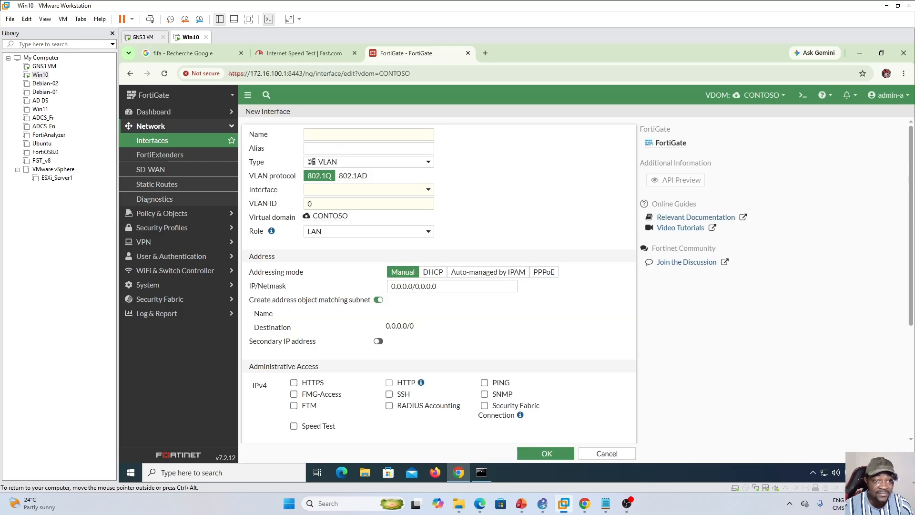
text(IT)
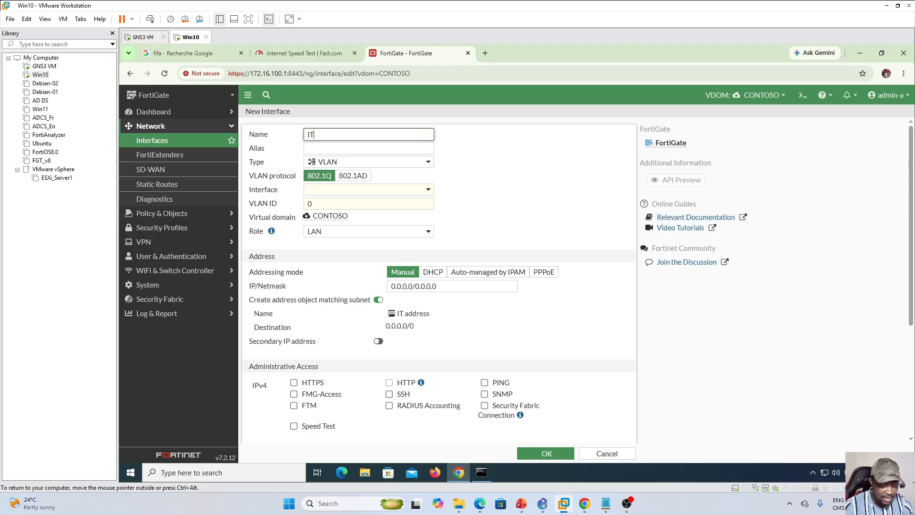
text(_Dept)
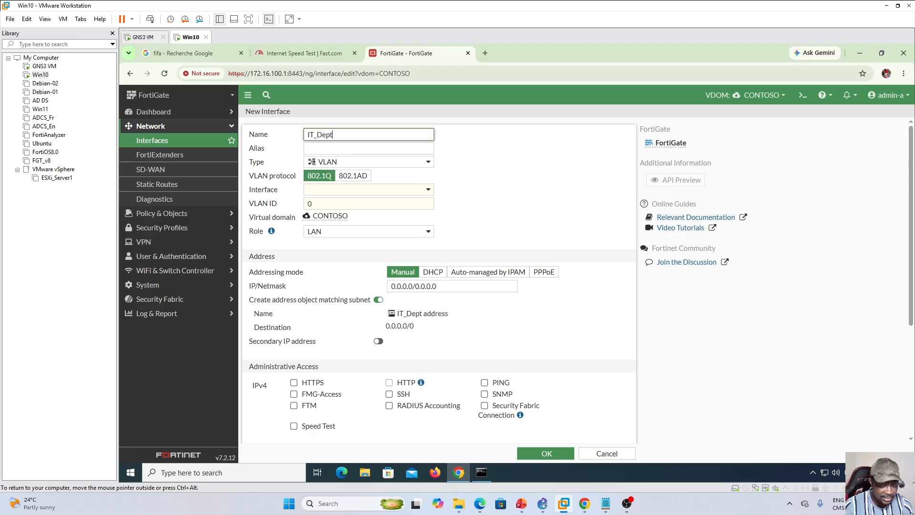
click(427, 190)
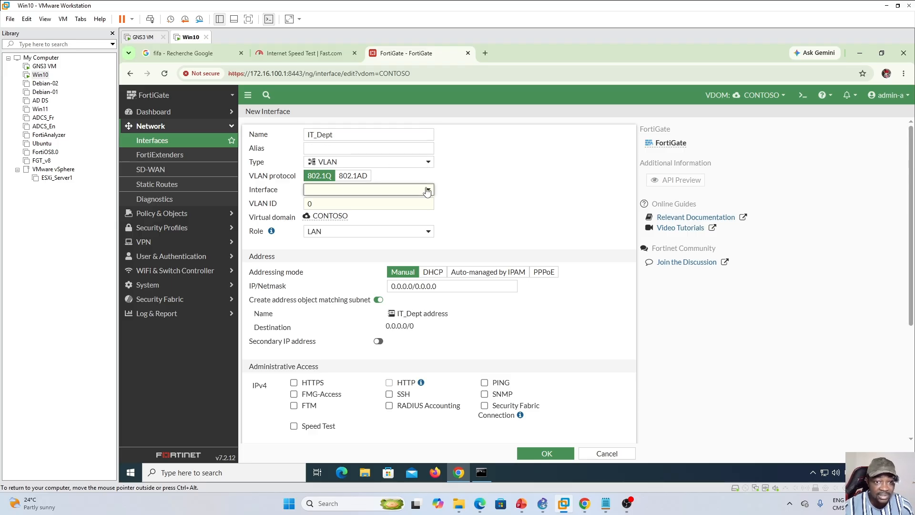
click(427, 189)
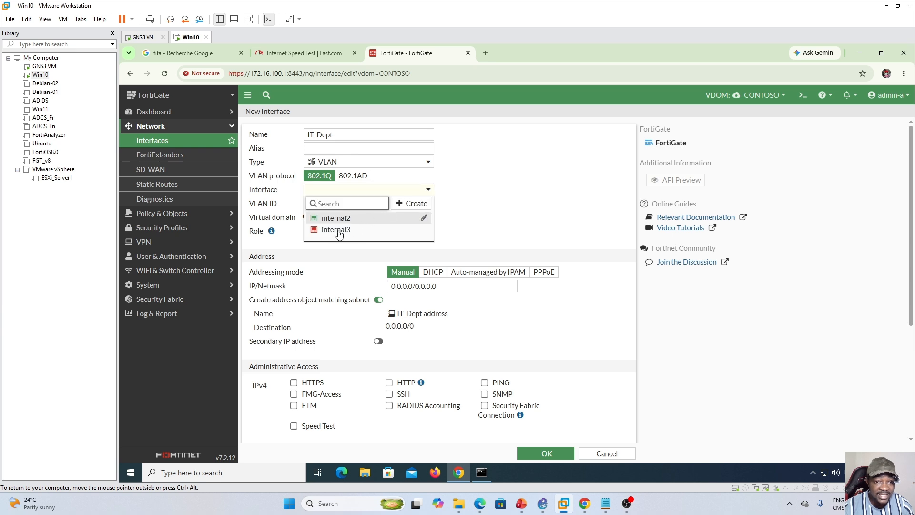
click(331, 229)
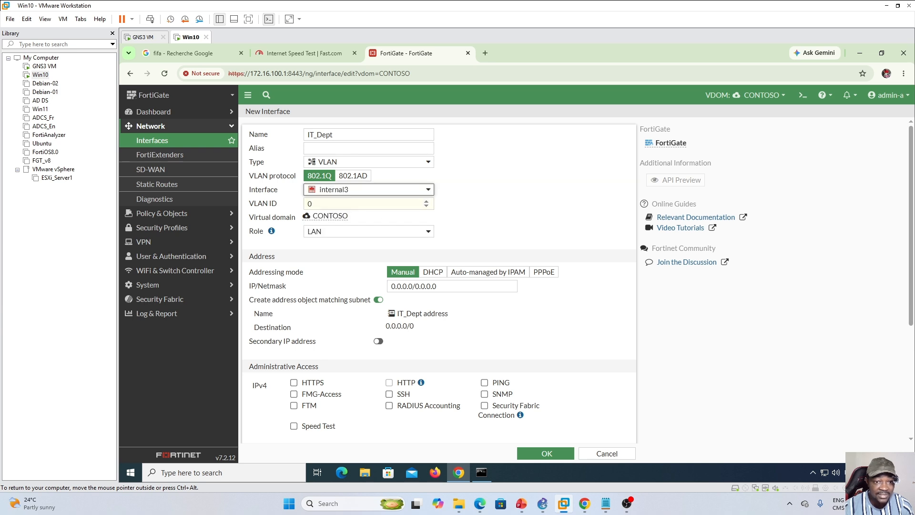
click(330, 204)
text(3)
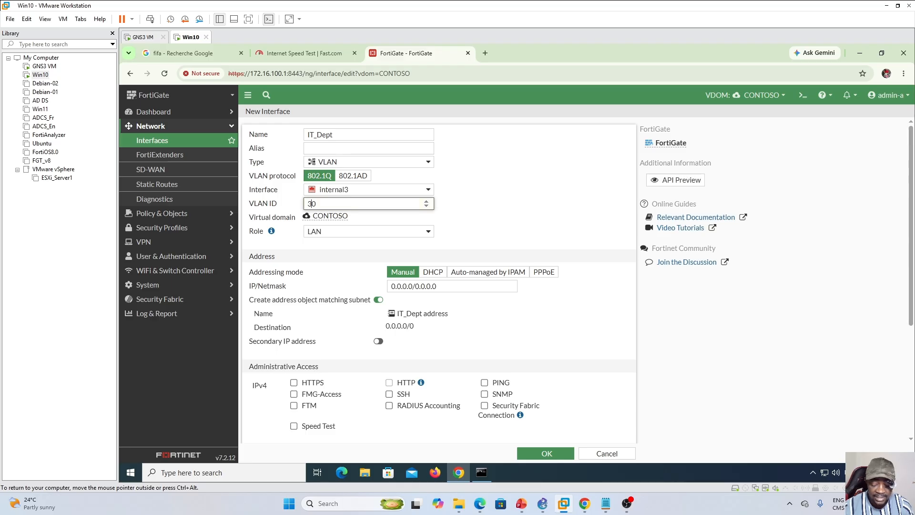
- Give the IT_Dept interface the address 172.16.130.1/24 and allow PING, HTTPS and HTTP administrative access
drag(447, 287, 376, 290)
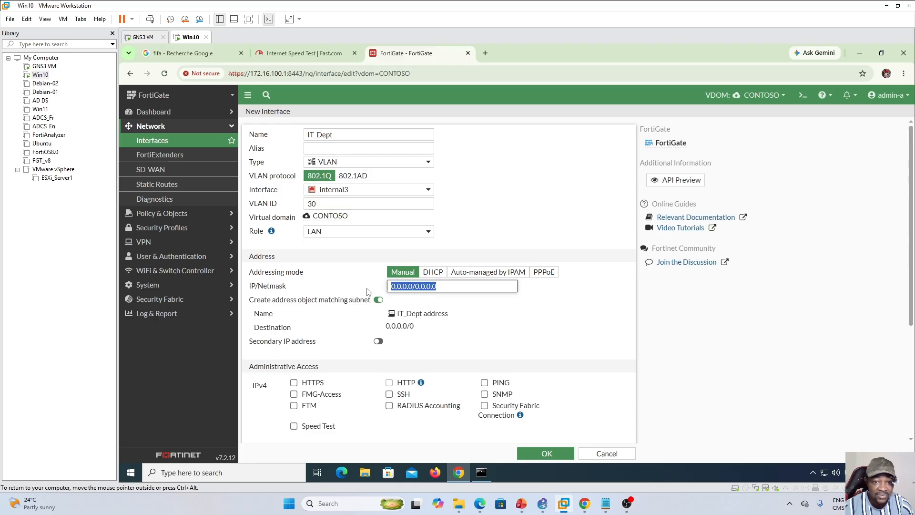
text(172.16.130.)
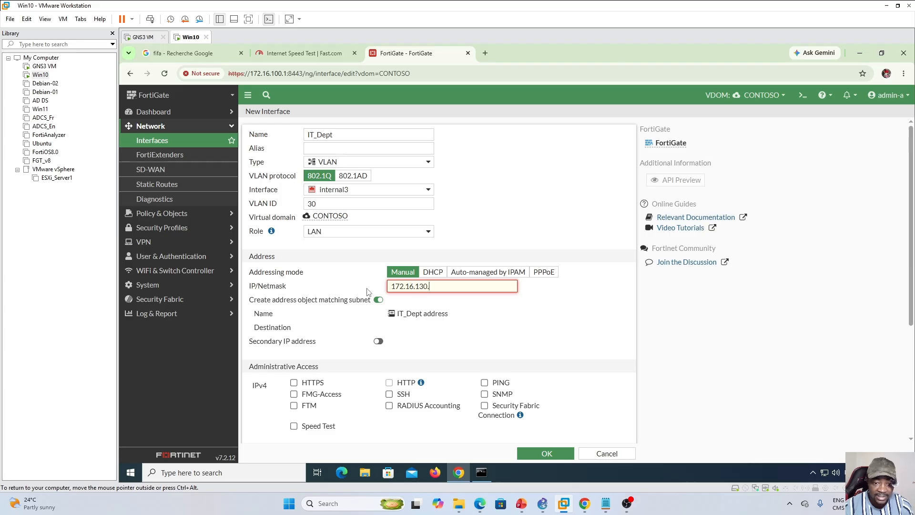
text(1/24)
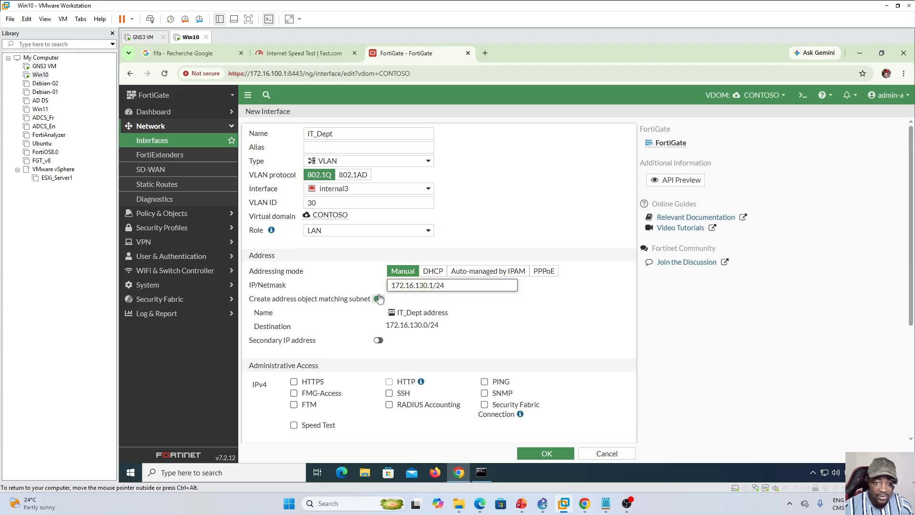
scroll(381, 267, down, 3)
click(485, 239)
click(294, 240)
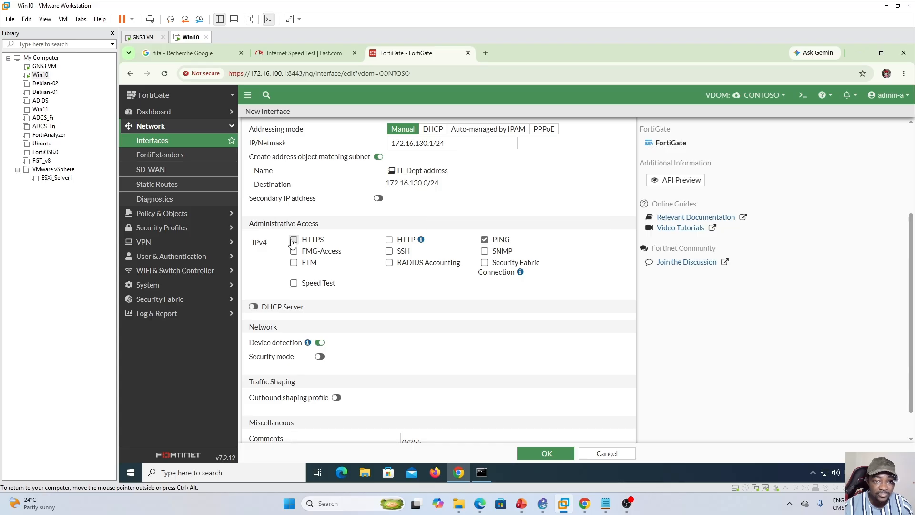
click(389, 240)
- Enable IT_Dept's DHCP server with the range 172.16.130.200-172.16.130.254 and save the interface
click(253, 308)
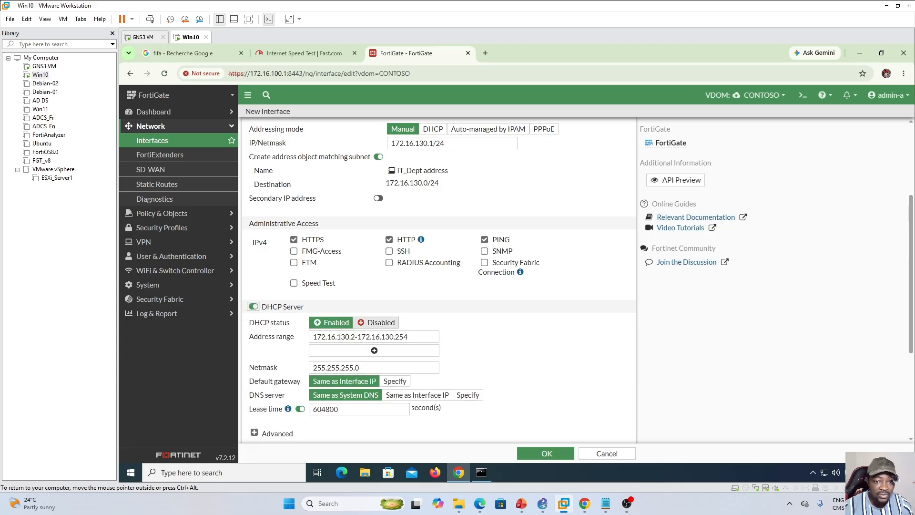
click(356, 337)
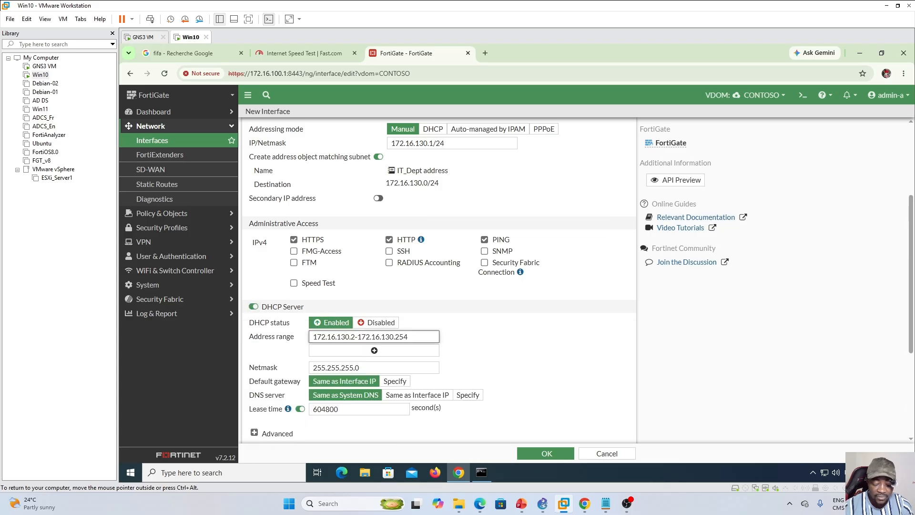
text(00)
click(547, 454)
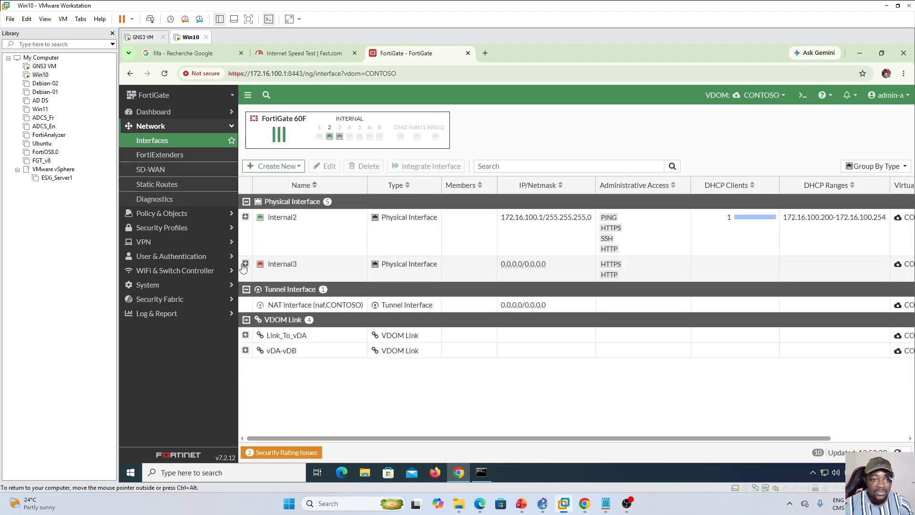
- Expand internal3 and internal2 and review the Accounting, HR and IT_Dept VLANs beneath them
click(244, 264)
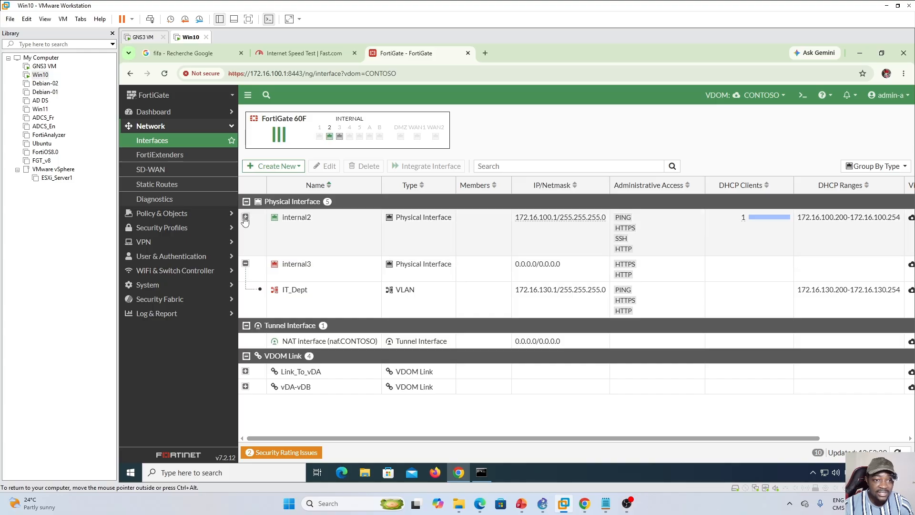
click(245, 218)
click(354, 280)
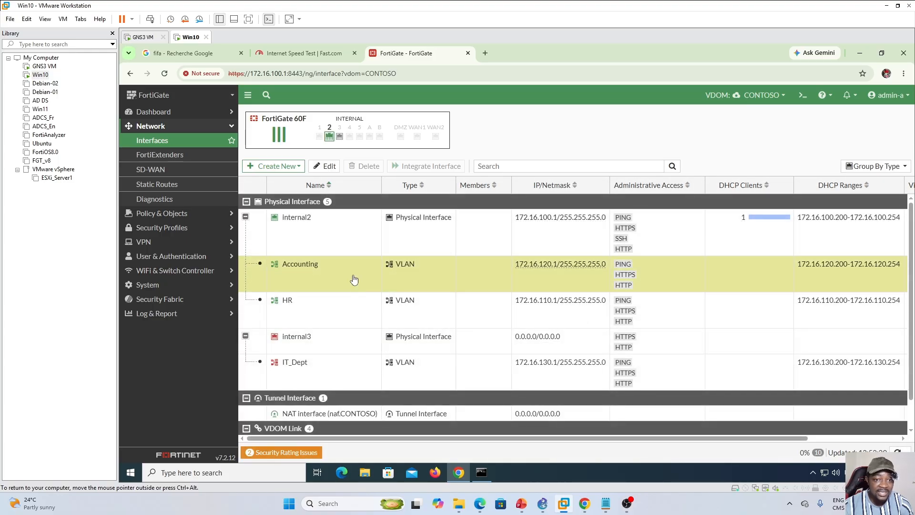
click(357, 317)
click(358, 379)
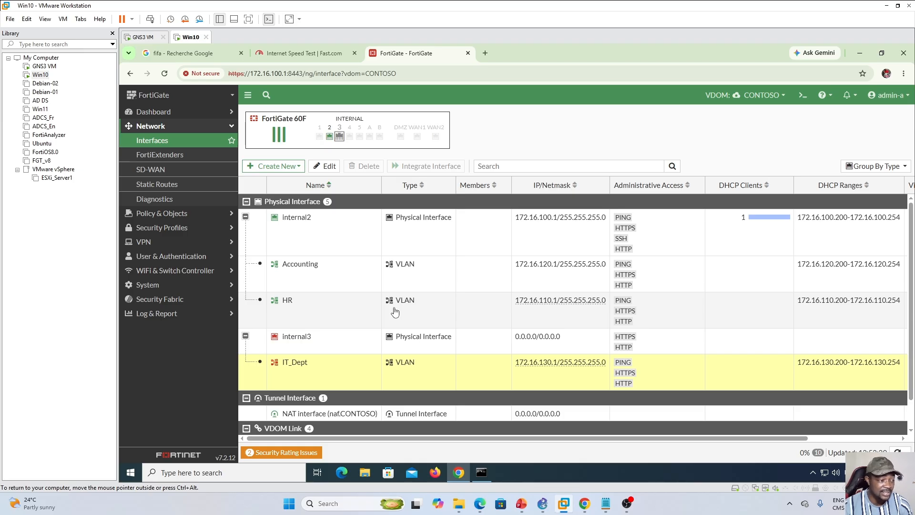
- Switch to the PowerPoint training plan and view the vLAN activities slide and the VLAN topology diagram on slide 177
click(521, 503)
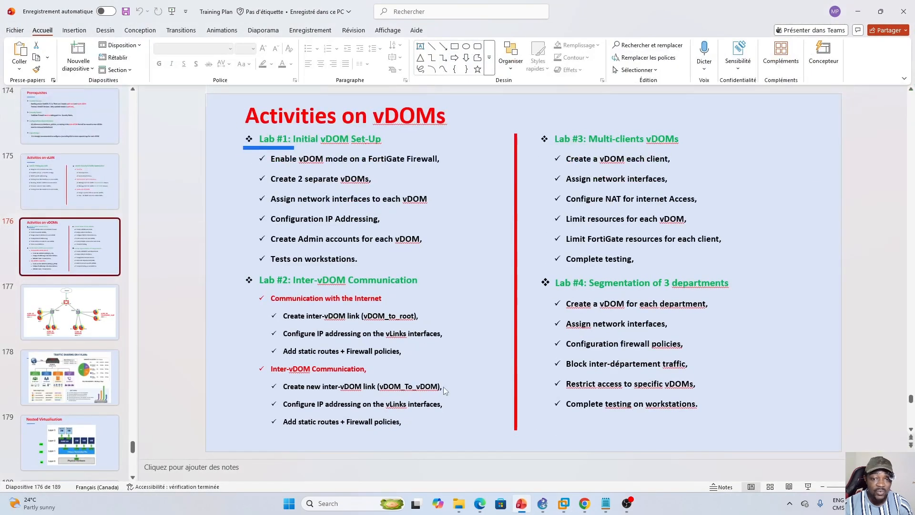
click(70, 181)
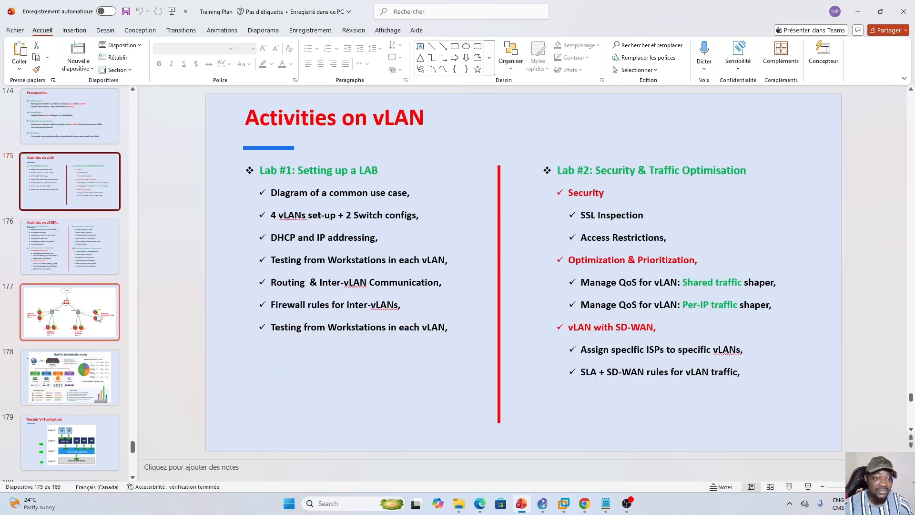
click(71, 312)
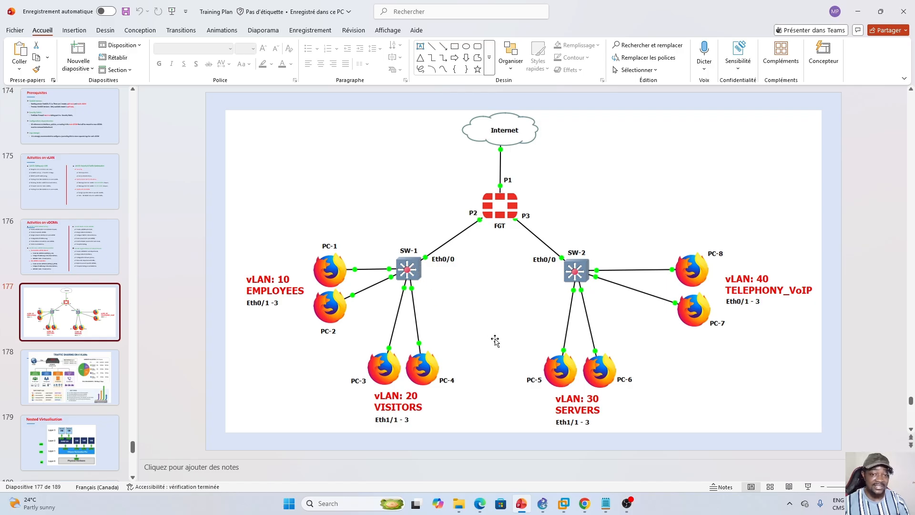
- Switch to GNS3 and add a des switch to the vDOM topology below the CONTOSO firewall
click(542, 503)
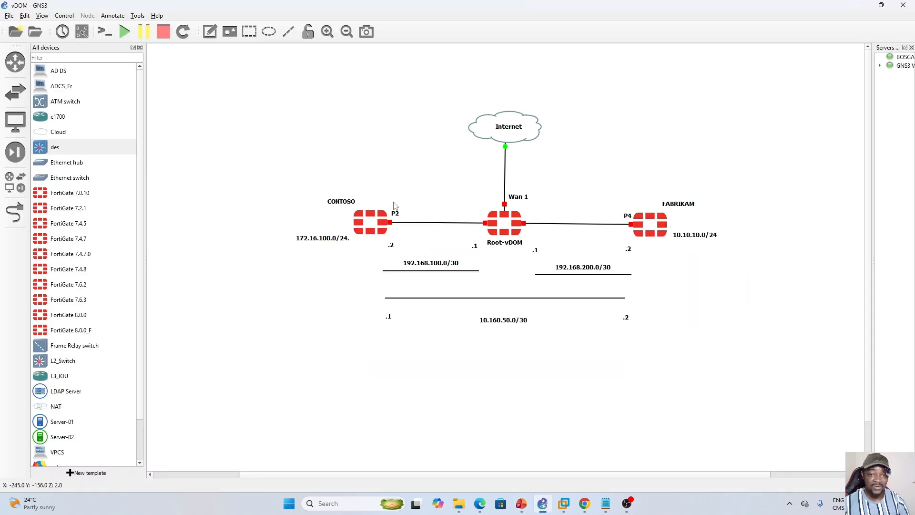
drag(41, 151, 355, 299)
drag(354, 300, 354, 301)
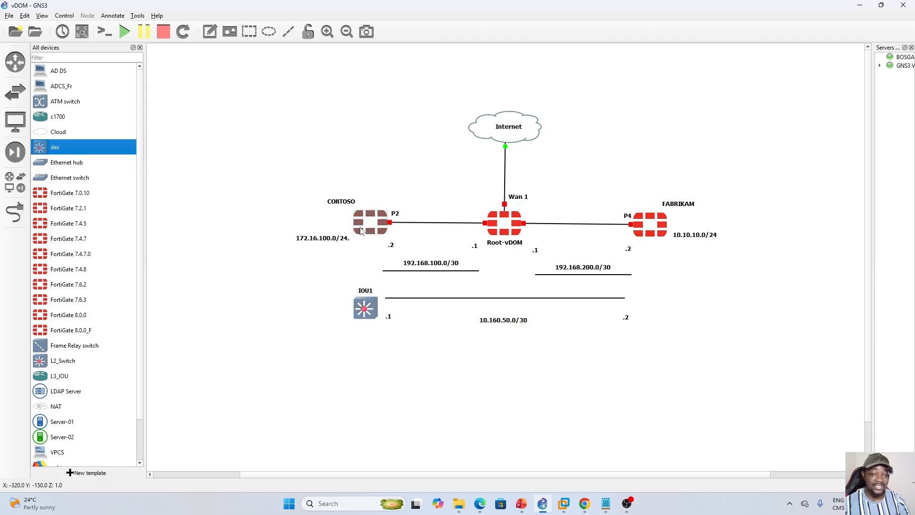
drag(365, 308, 358, 298)
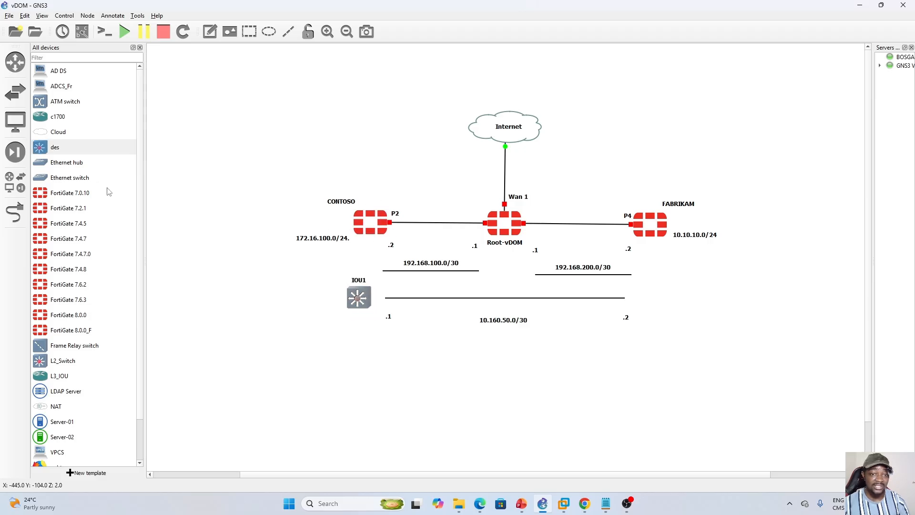
- Link the CONTOSO firewall's Port2 to the new switch's Ethernet0/0 and place the switch slightly further below the firewall
click(14, 212)
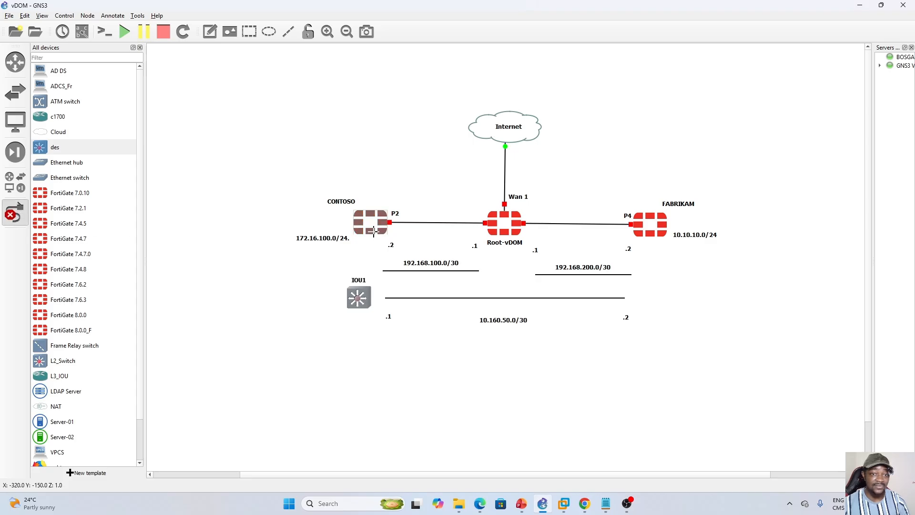
click(373, 232)
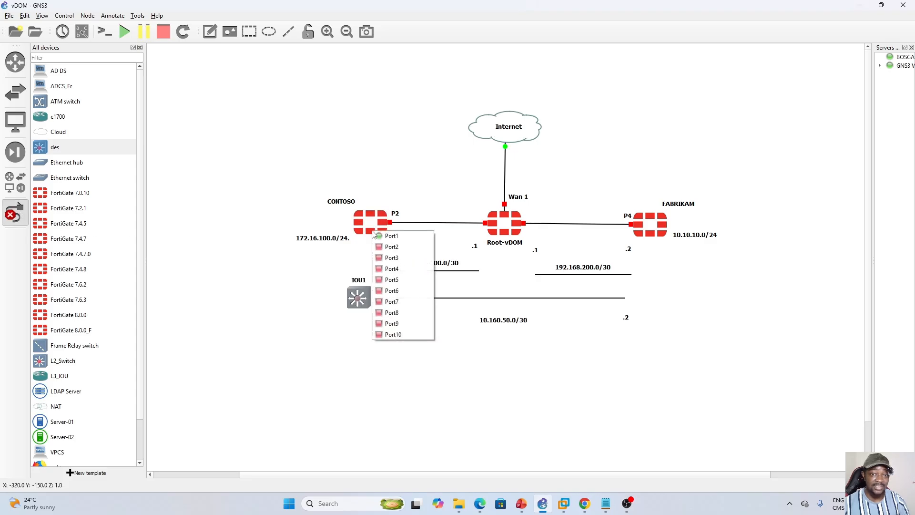
click(392, 246)
click(357, 298)
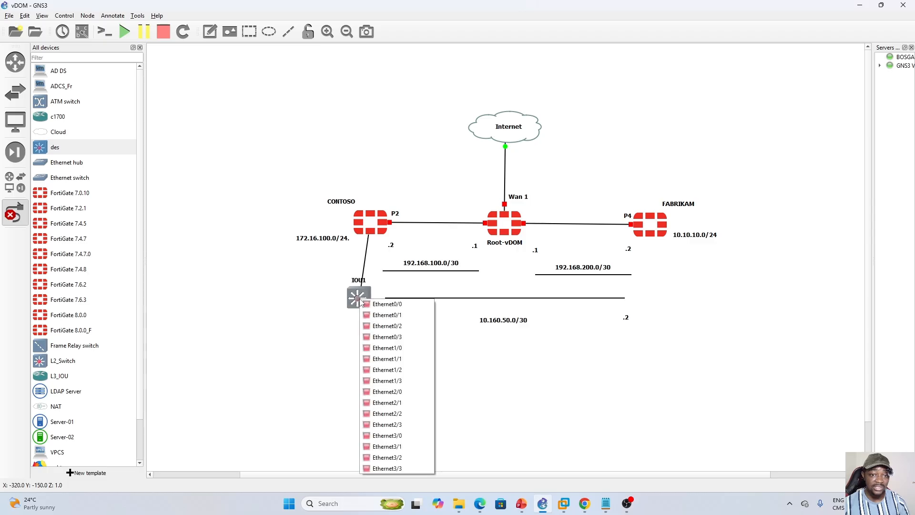
click(362, 303)
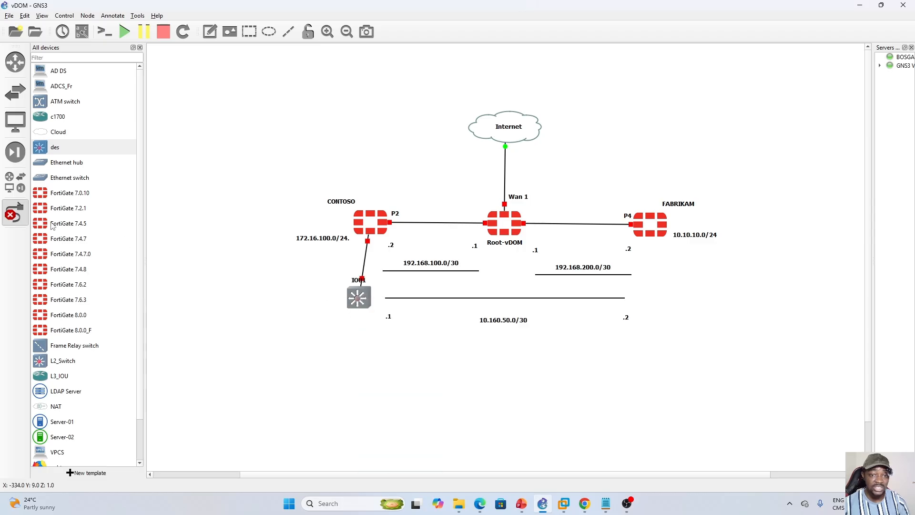
click(15, 213)
drag(361, 305, 350, 329)
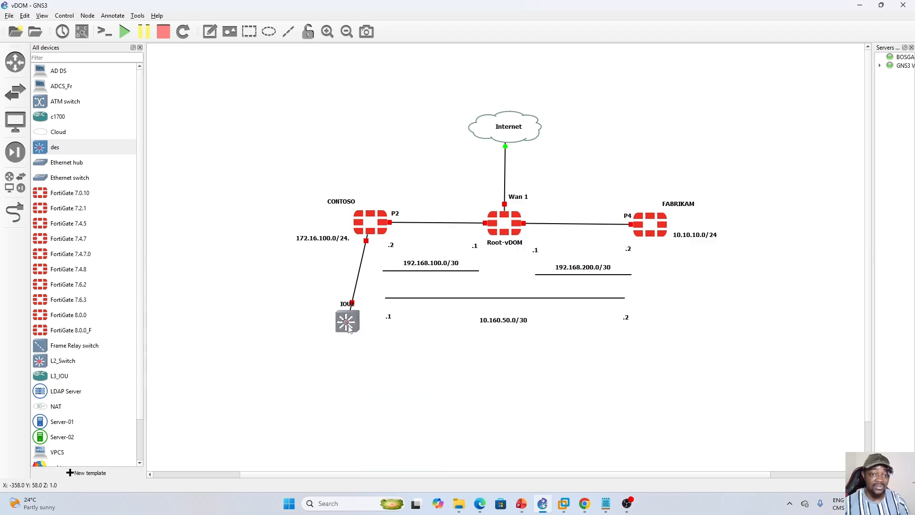
click(353, 360)
mouse_move(350, 329)
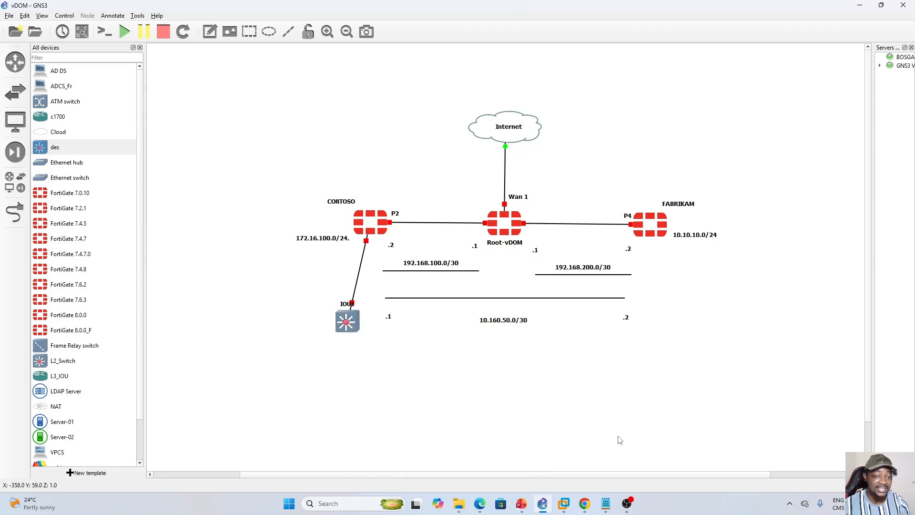
- Review the VLAN topology slide in PowerPoint again, and return to the Win10 virtual machine to open CONTOSO's firewall policies
click(522, 503)
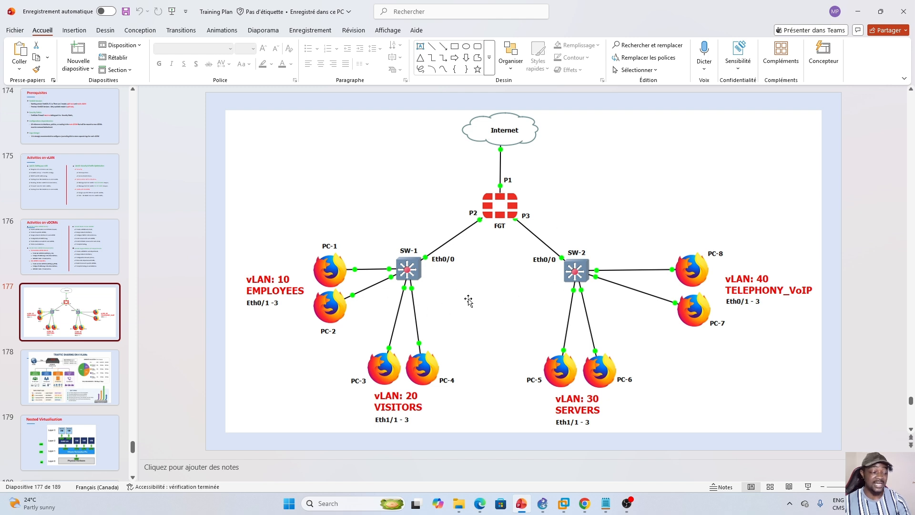
mouse_move(482, 509)
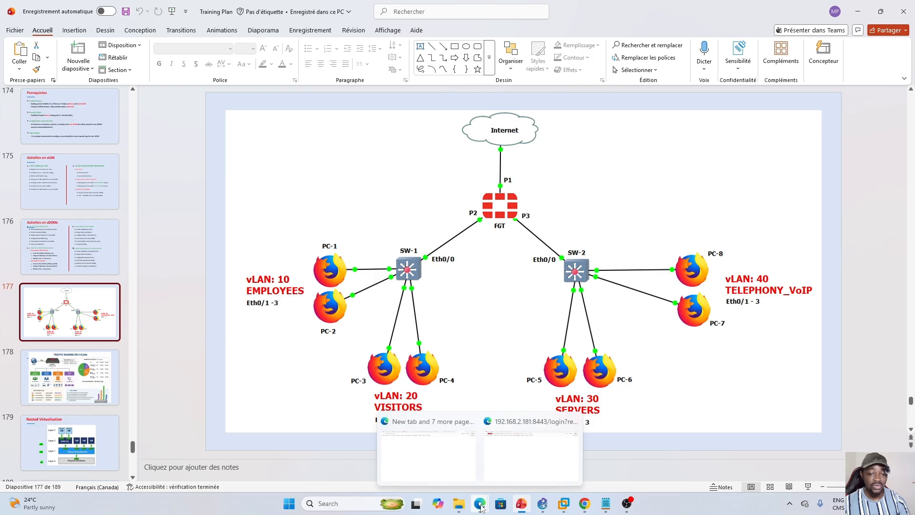
click(568, 510)
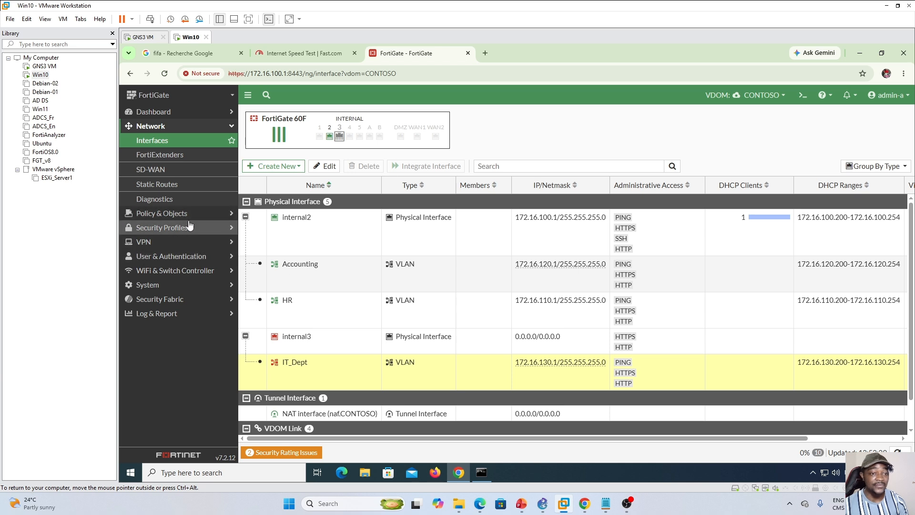
click(170, 214)
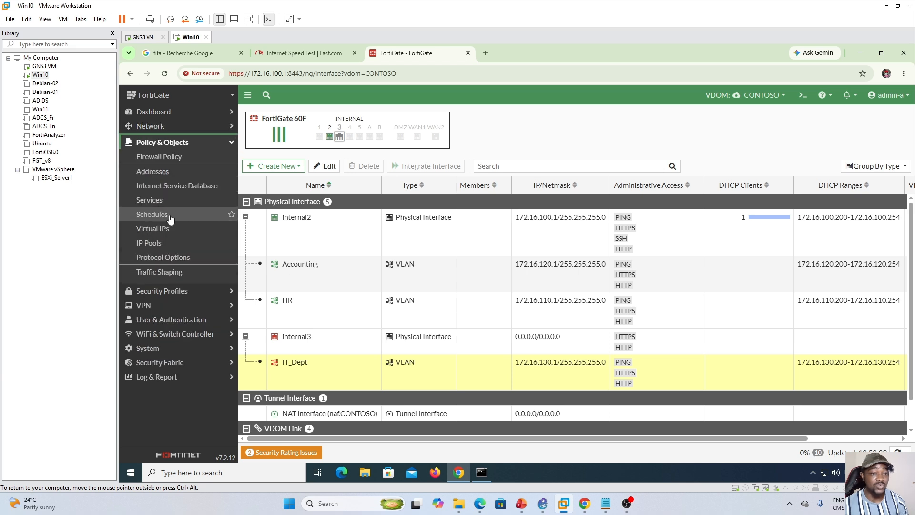
click(166, 156)
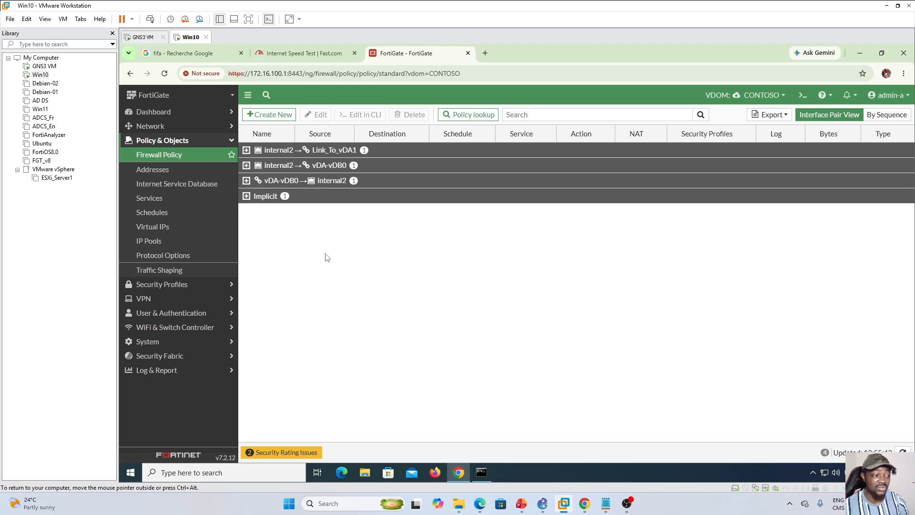
- Start a new firewall policy in the CONTOSO VDOM and name it HR_To_Internet
click(267, 116)
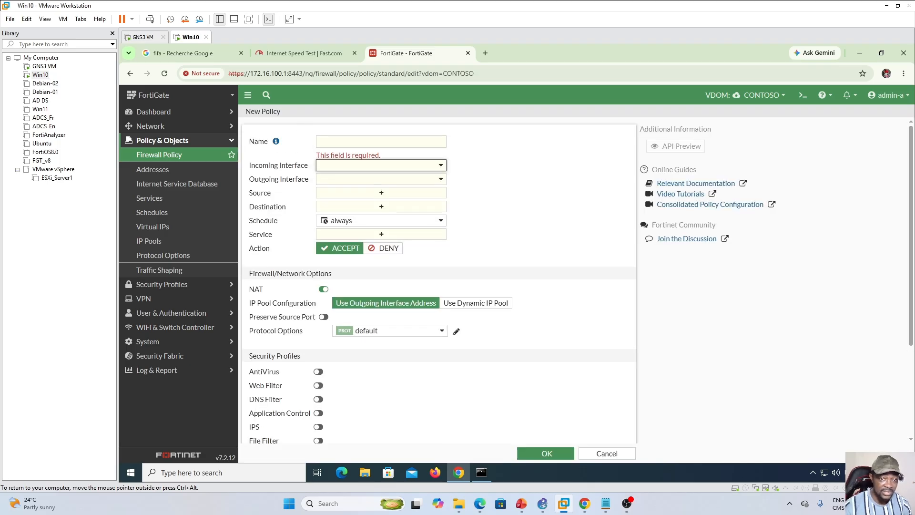
click(372, 142)
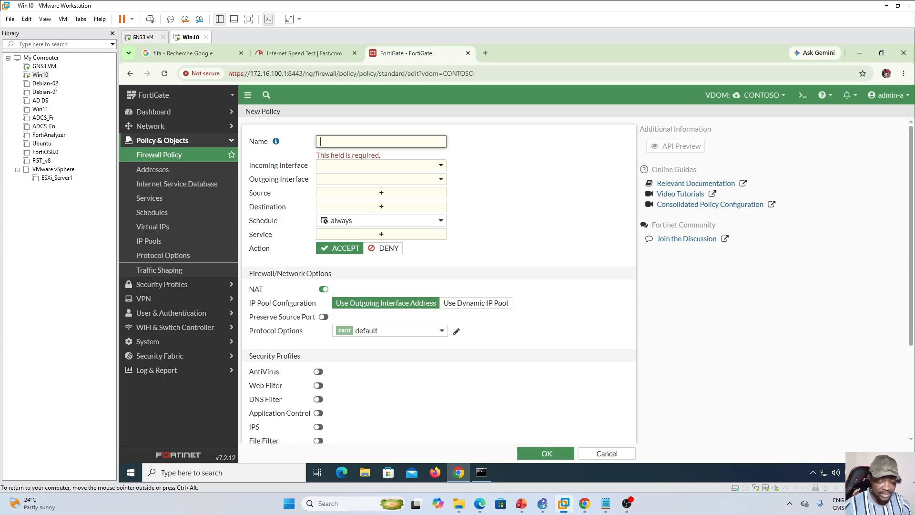
text(HR_To_)
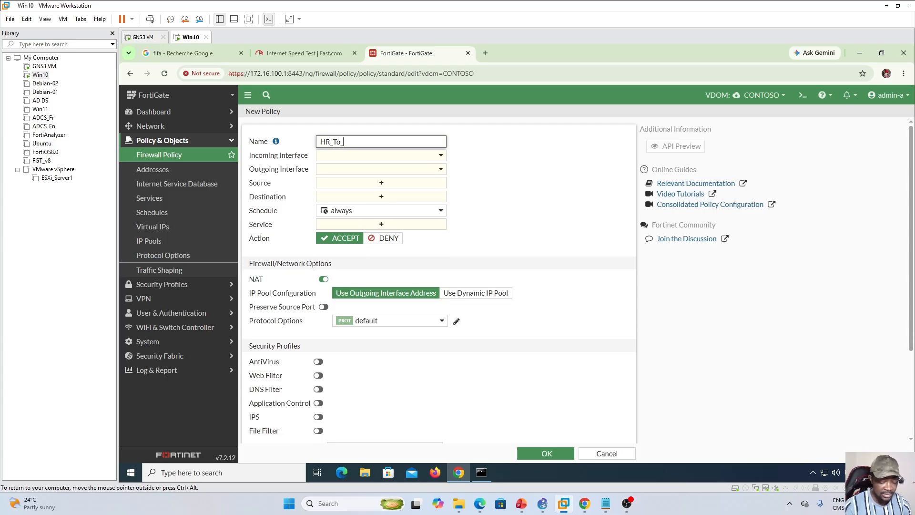
text(Internet)
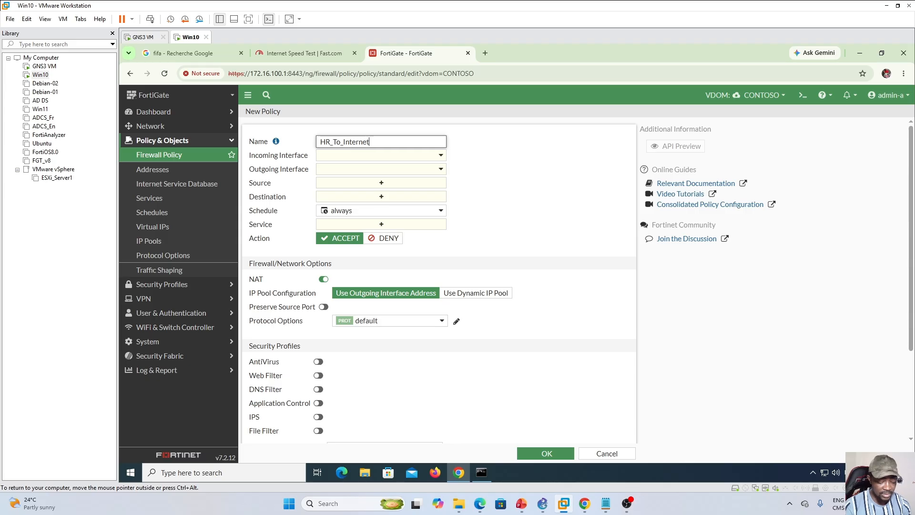
- Set the new policy's incoming interface to HR and its outgoing interface to Link_To_vDA1
click(435, 154)
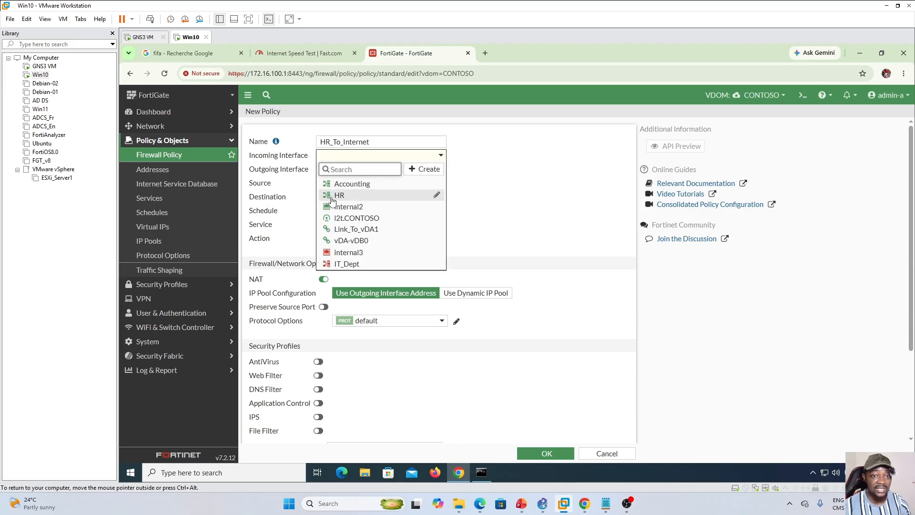
mouse_move(340, 199)
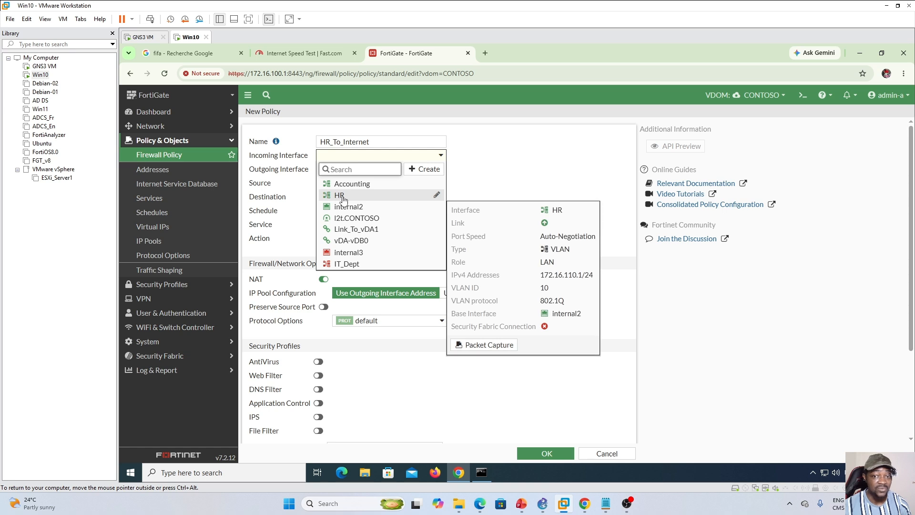
click(343, 199)
click(443, 170)
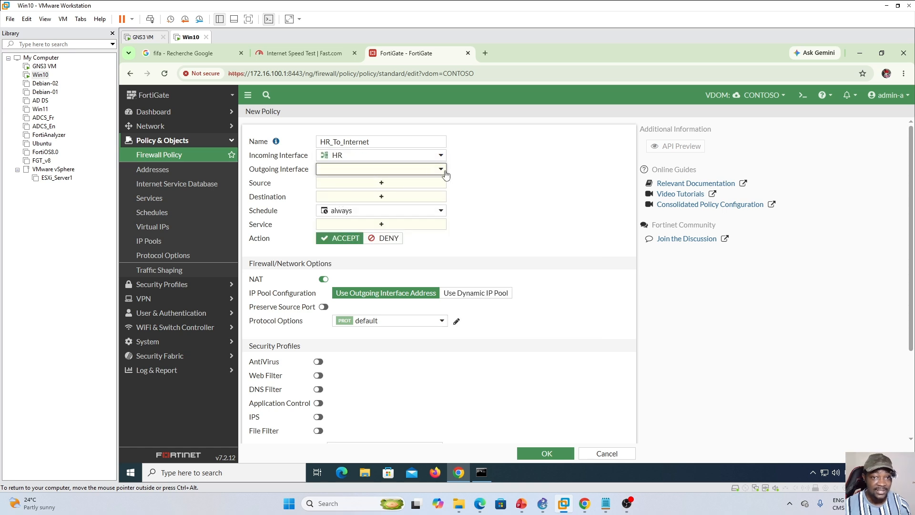
click(441, 170)
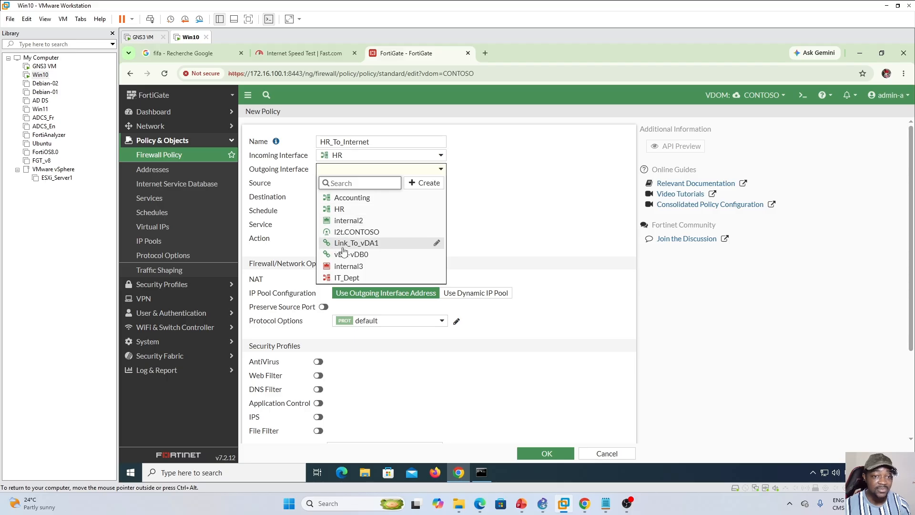
mouse_move(370, 246)
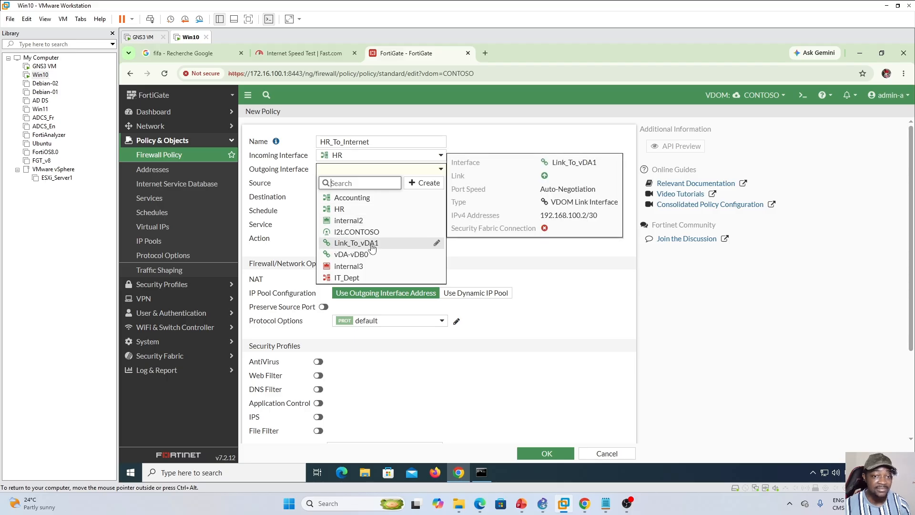
click(372, 245)
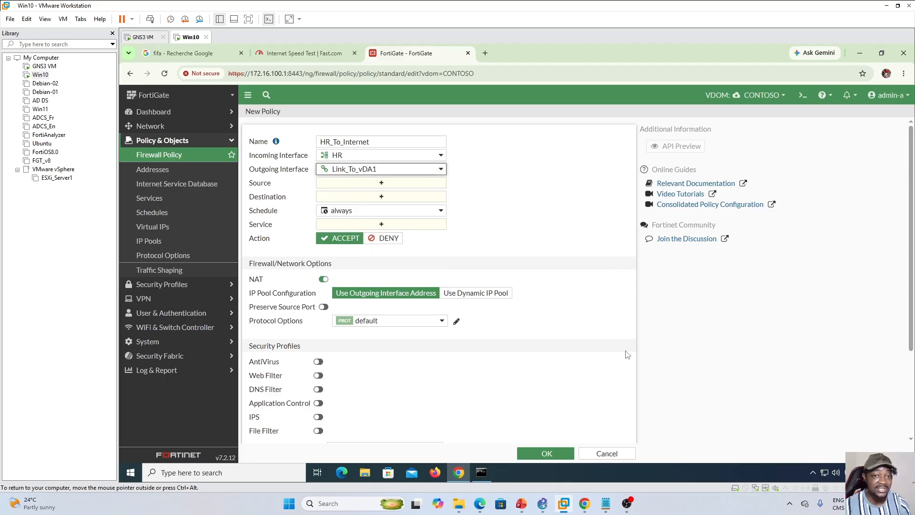
- Check the vDOM topology in GNS3, and return to the Win10 virtual machine to open the policy's source selection
click(542, 504)
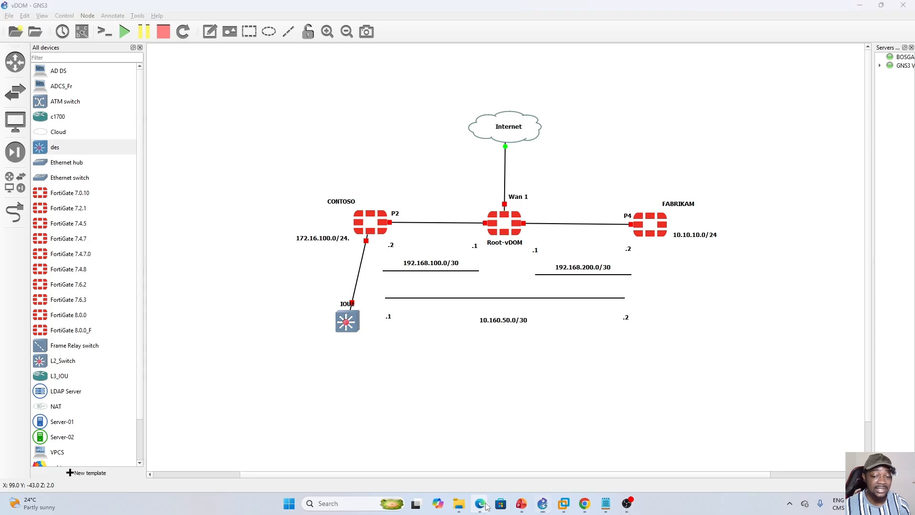
mouse_move(480, 504)
click(540, 454)
click(564, 504)
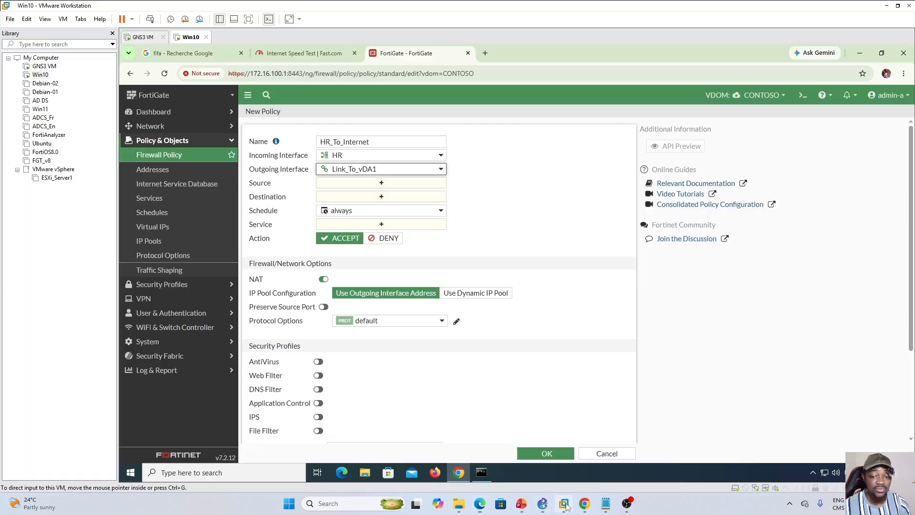
click(391, 186)
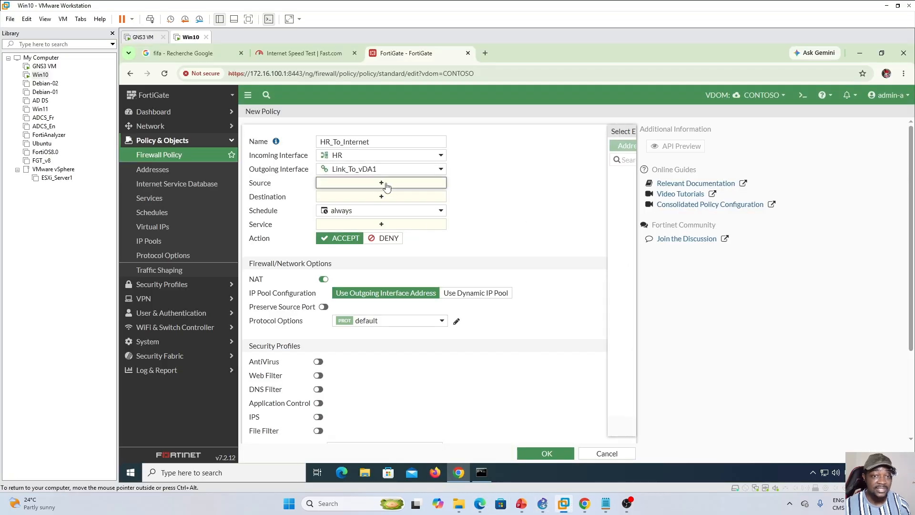
click(430, 373)
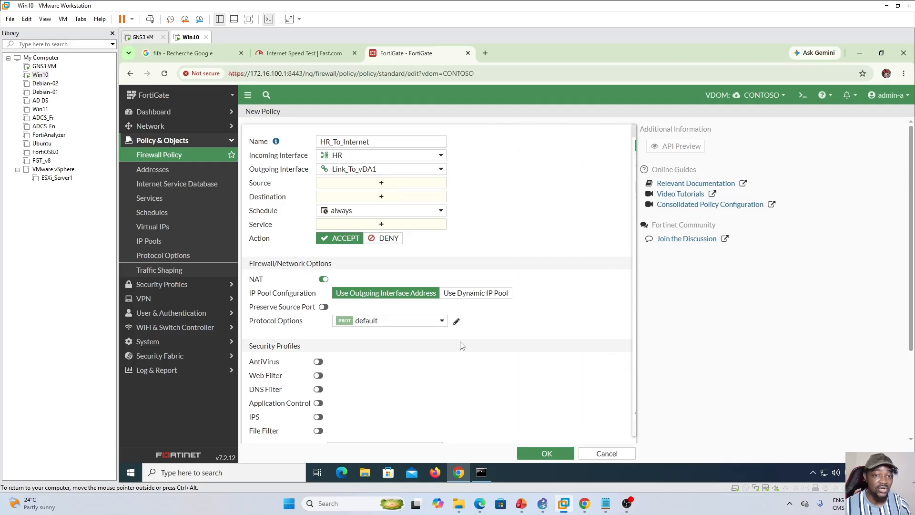
- Review the VLAN topology slide in PowerPoint, and return to the unfinished policy in the Win10 virtual machine to view the VDOM selector
click(521, 504)
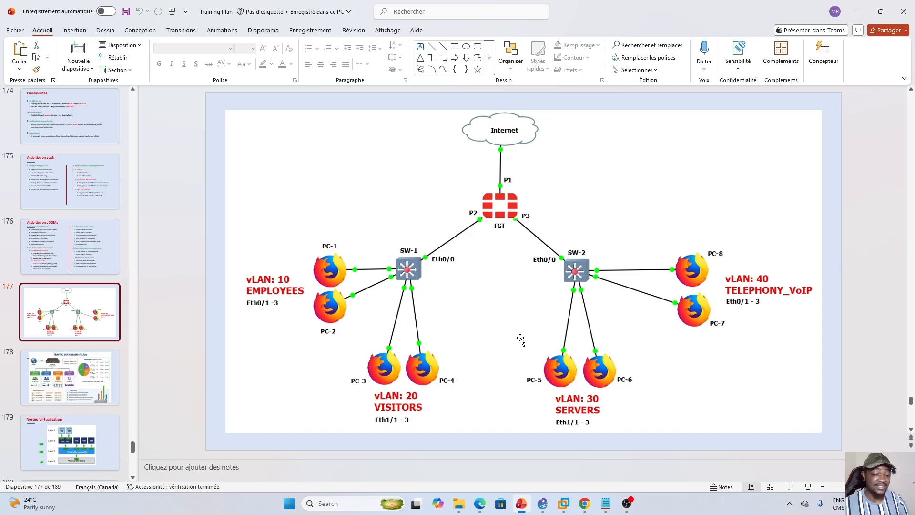
click(563, 507)
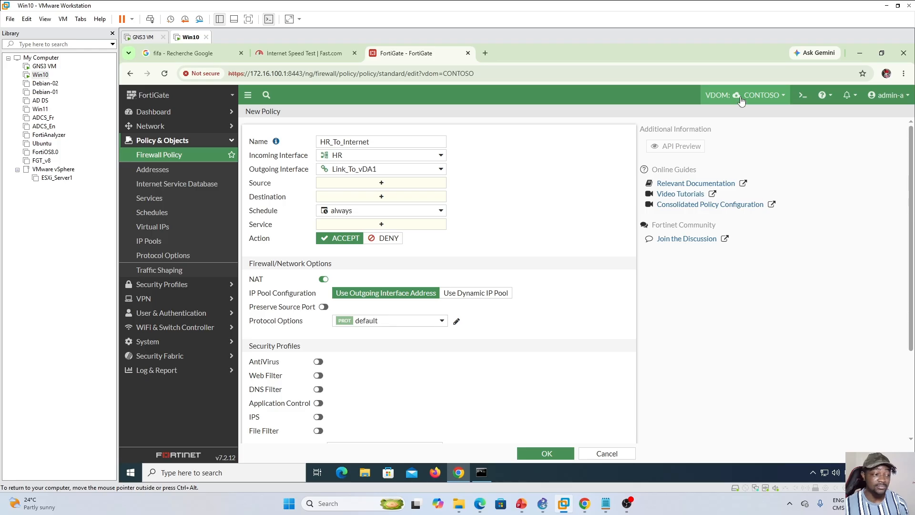
click(762, 95)
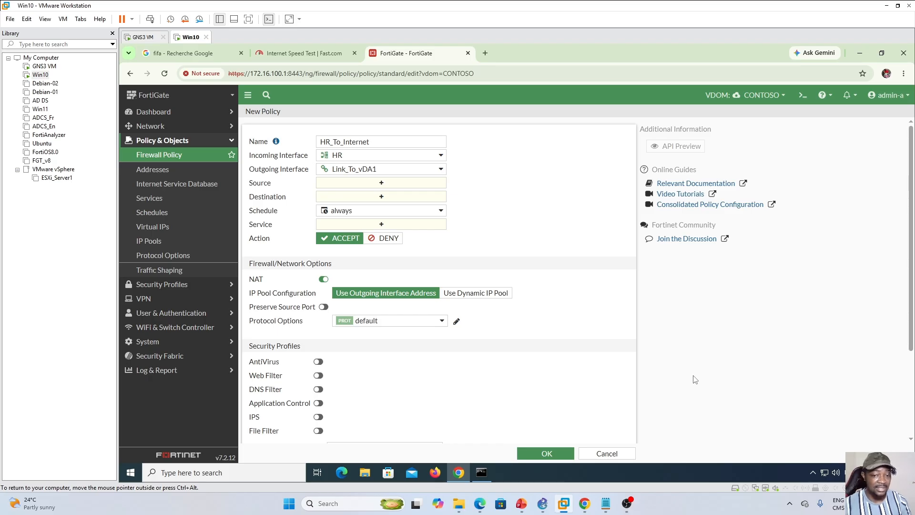
- Switch to PowerPoint and present the Activities on vDOMs slide 176, comparing it with the Activities on vLAN slide
click(521, 504)
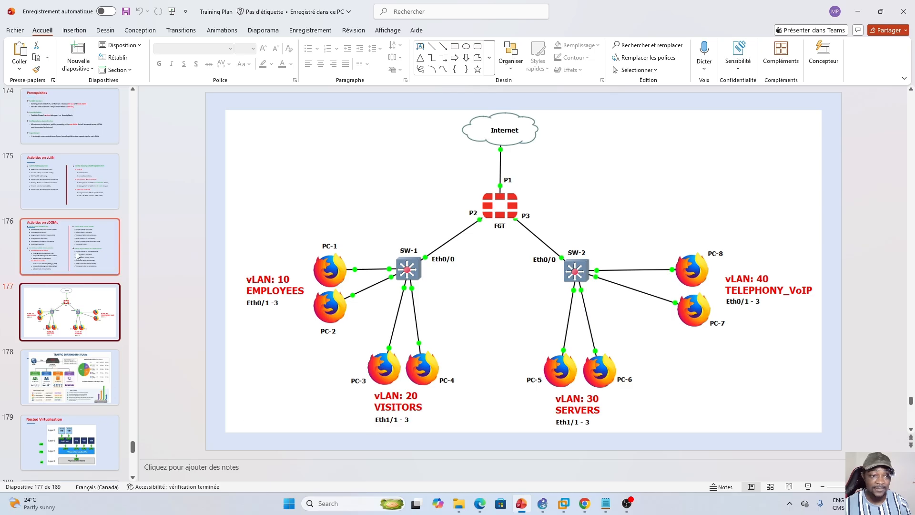
click(64, 242)
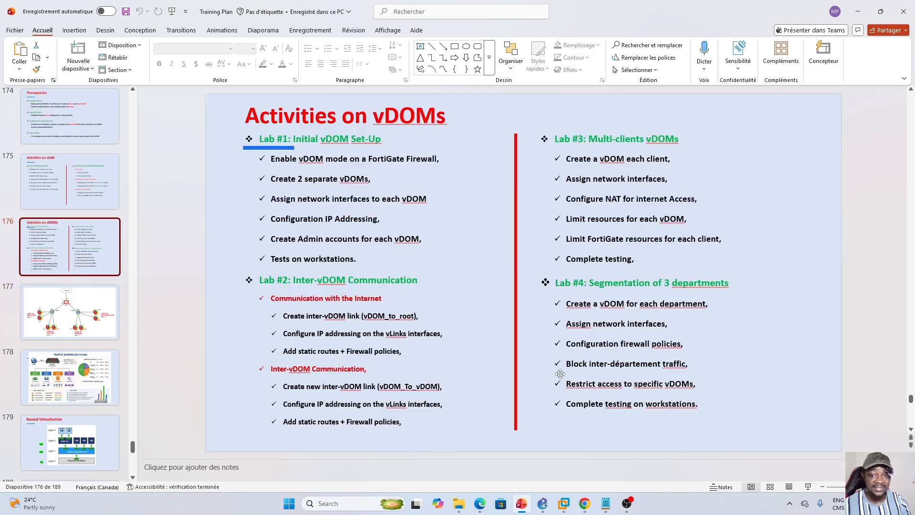
click(809, 487)
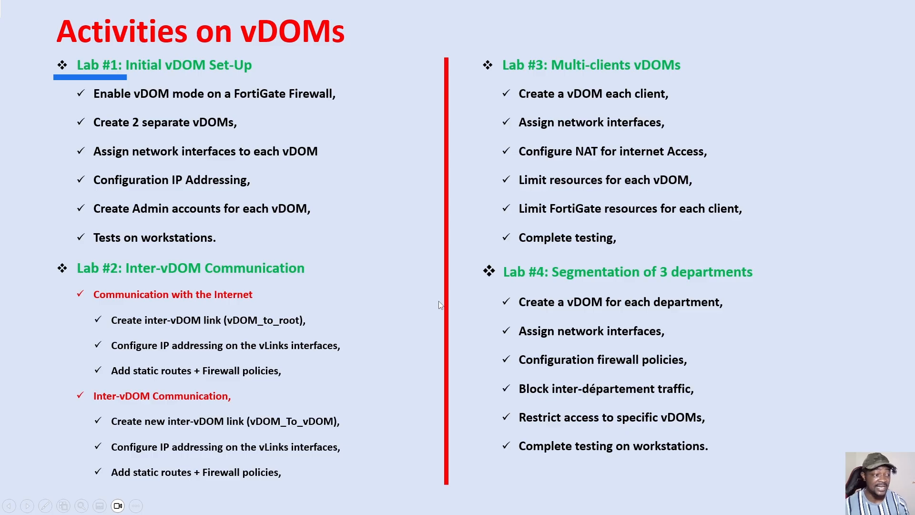
key(Right)
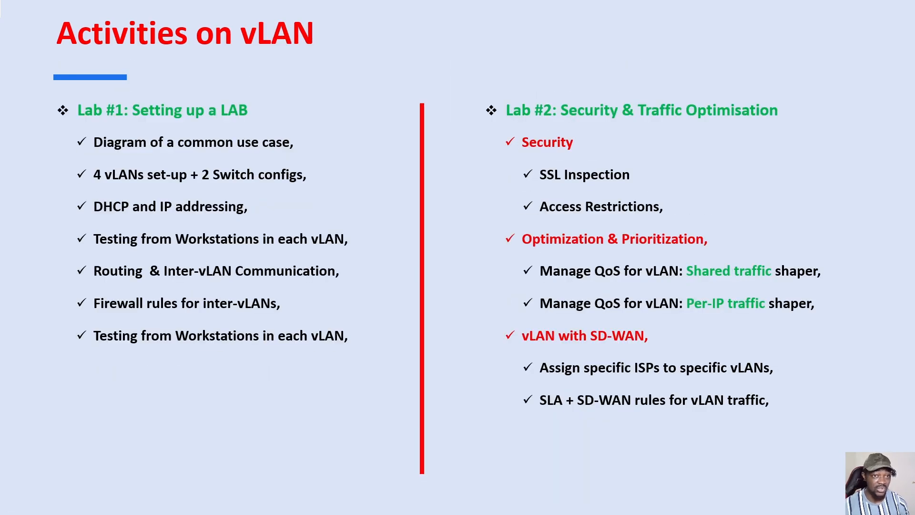
key(Left)
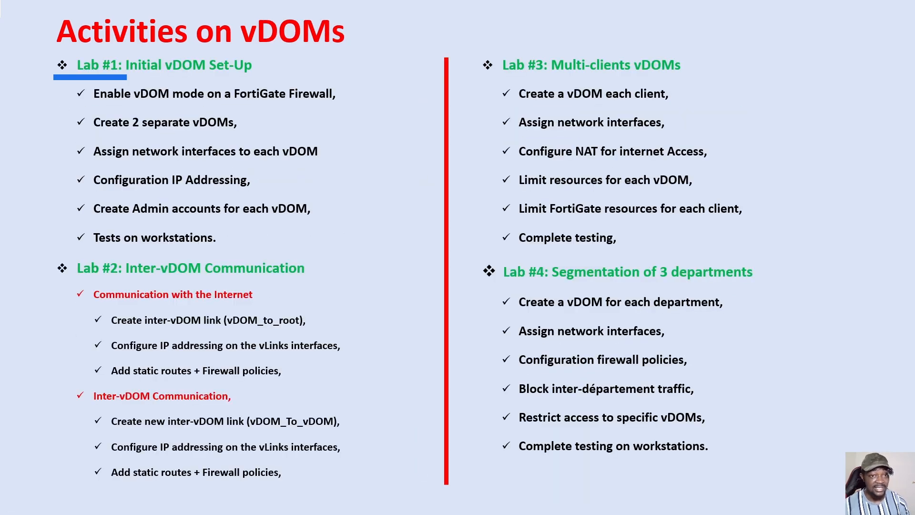